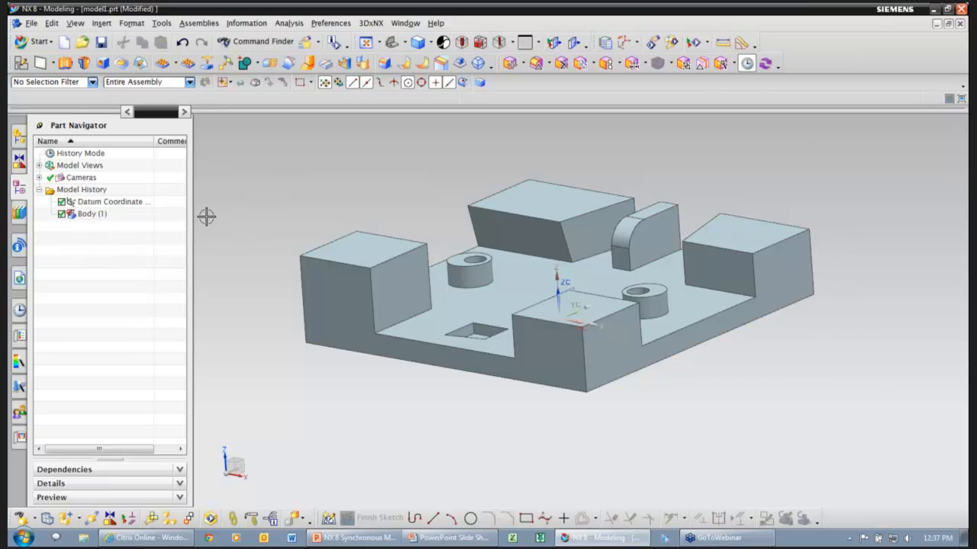
pyautogui.press('Home')
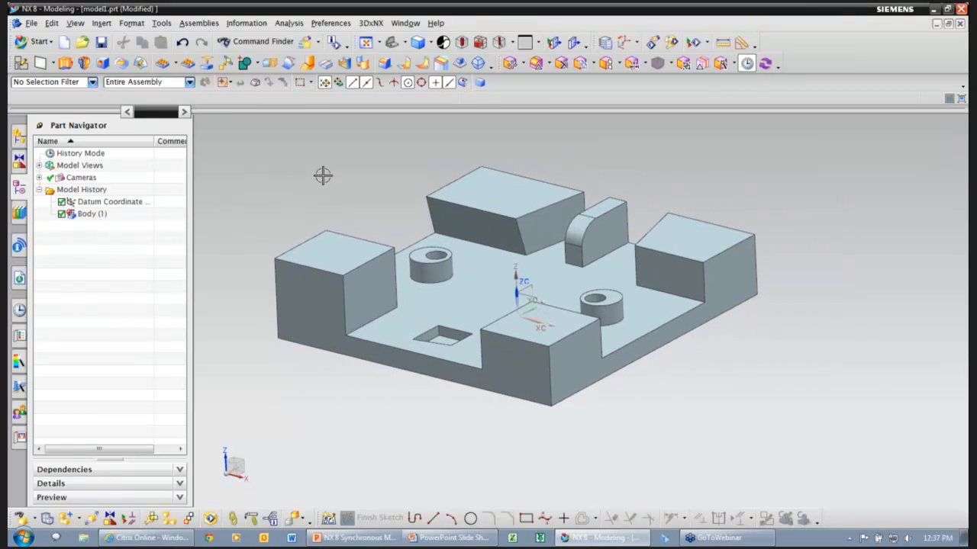
pyautogui.click(523, 64)
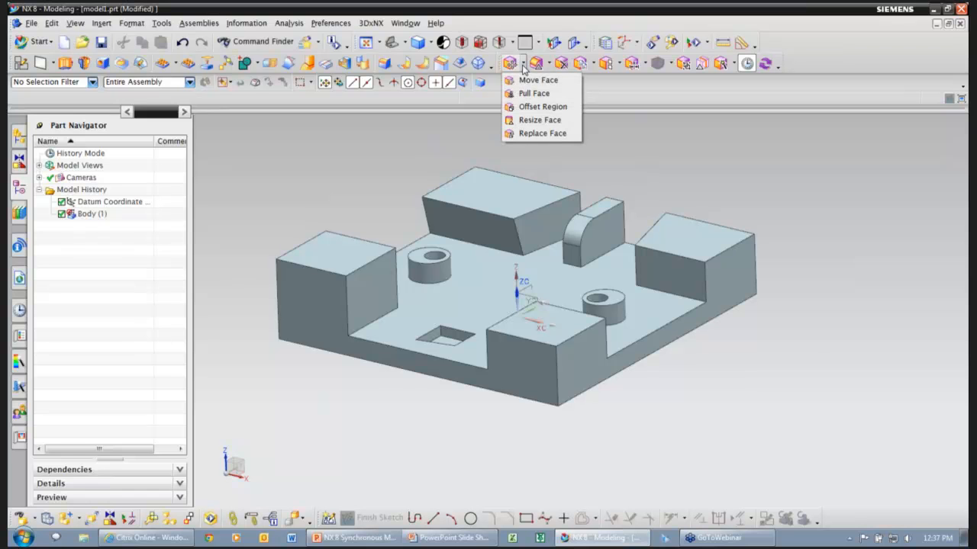
pyautogui.click(548, 66)
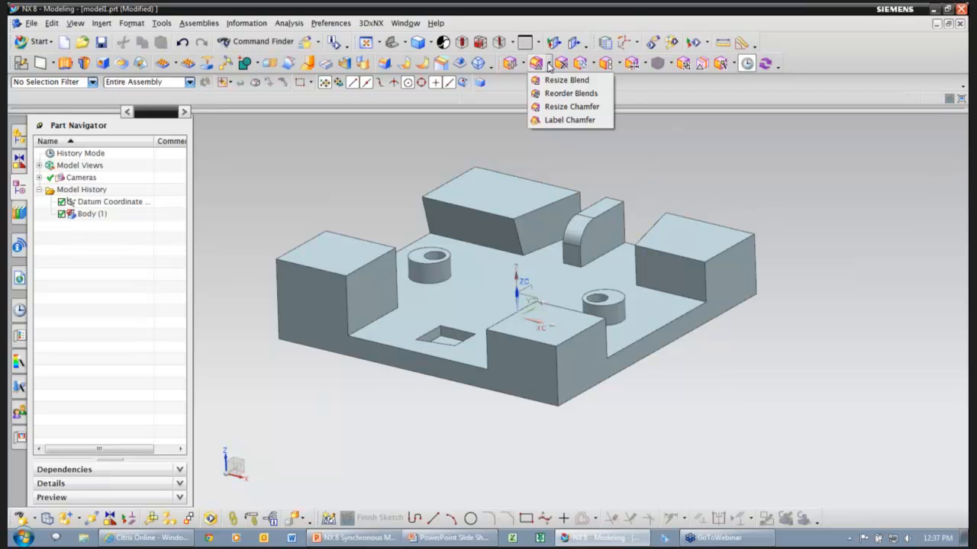
pyautogui.click(564, 69)
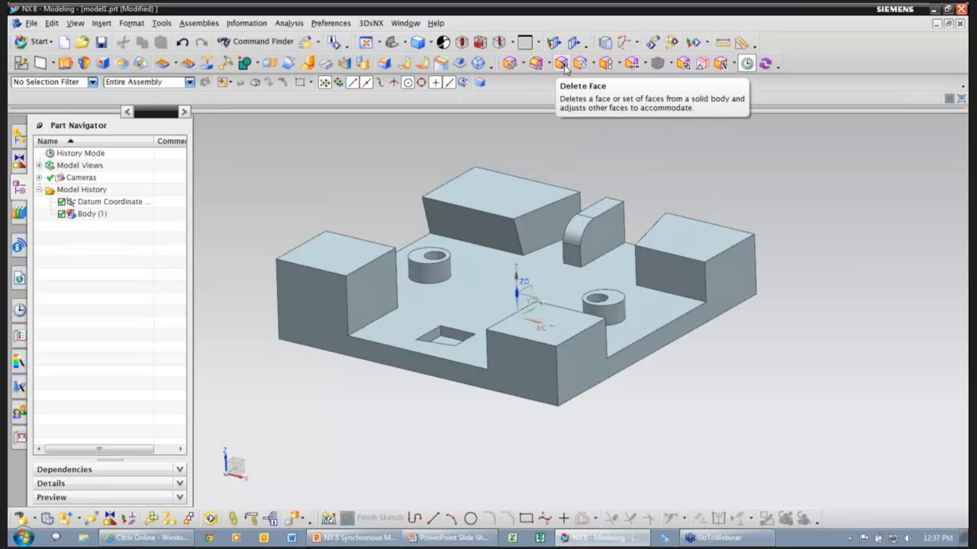
pyautogui.click(592, 66)
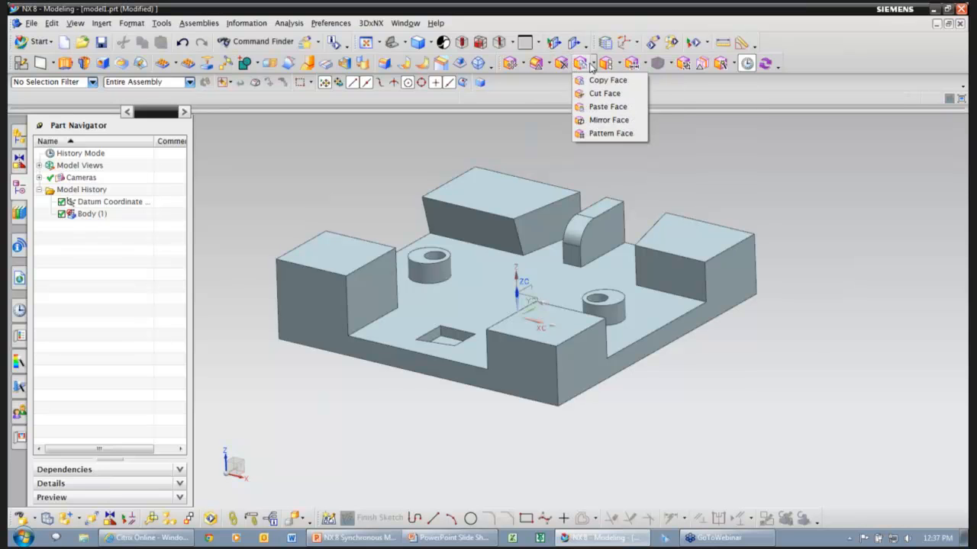
# Step: Use Make Coplanar to bring the slanted rear block's top face level with the top of the tallest corner block
pyautogui.click(619, 66)
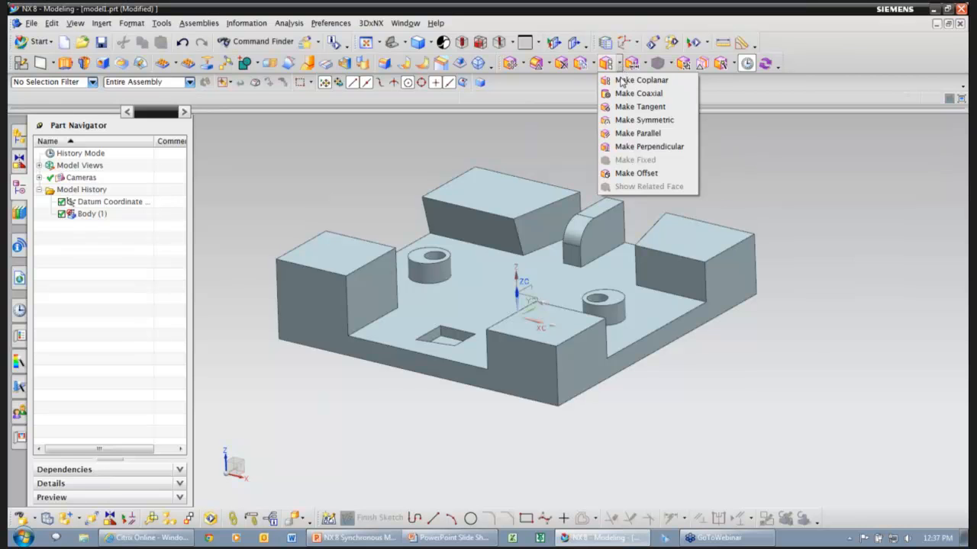
pyautogui.click(620, 80)
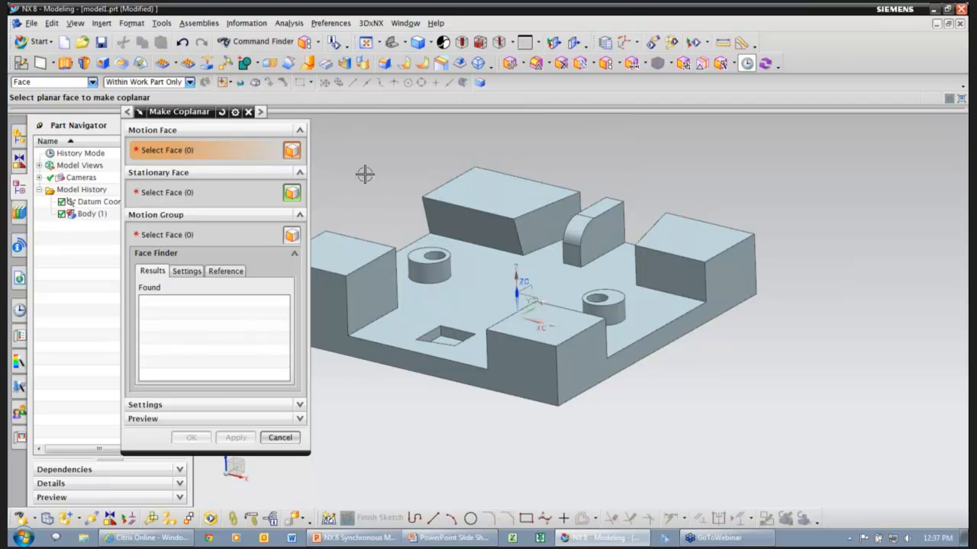
pyautogui.moveTo(396, 231); pyautogui.dragTo(402, 231, button='middle')
pyautogui.click(549, 197)
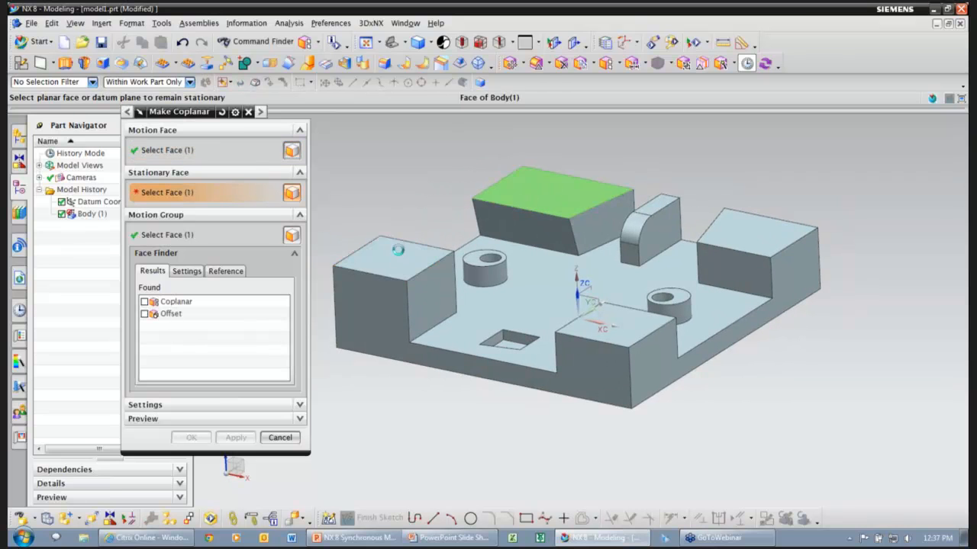
pyautogui.click(401, 253)
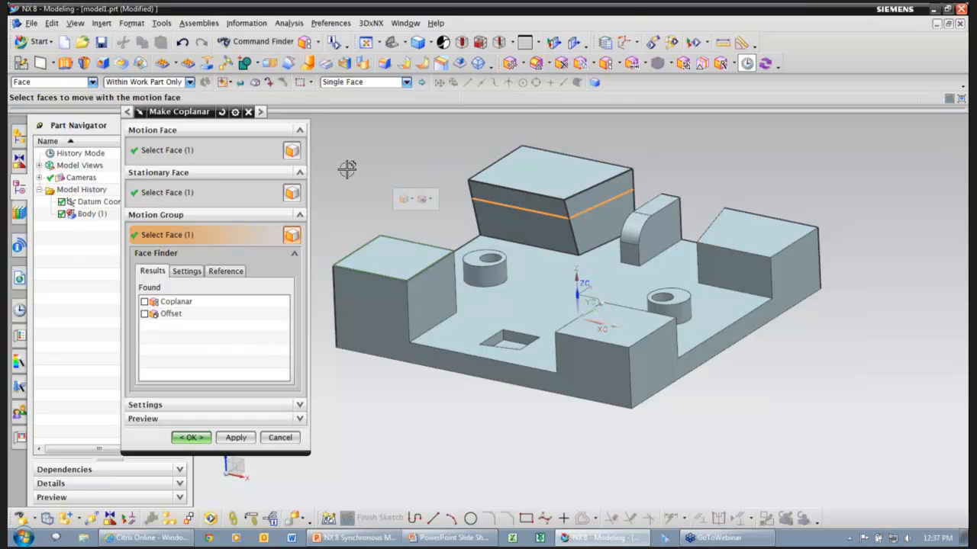
pyautogui.click(236, 437)
# Step: Make the rear block's end face facing the rounded rib coplanar with the inner side face of the tallest corner block
pyautogui.moveTo(558, 257); pyautogui.dragTo(586, 221, button='middle')
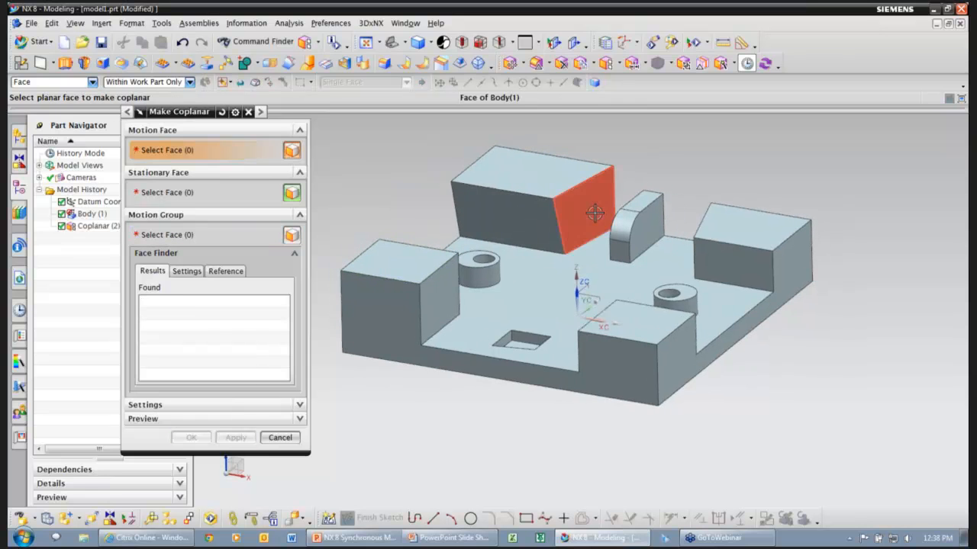
pyautogui.click(586, 221)
pyautogui.click(437, 306)
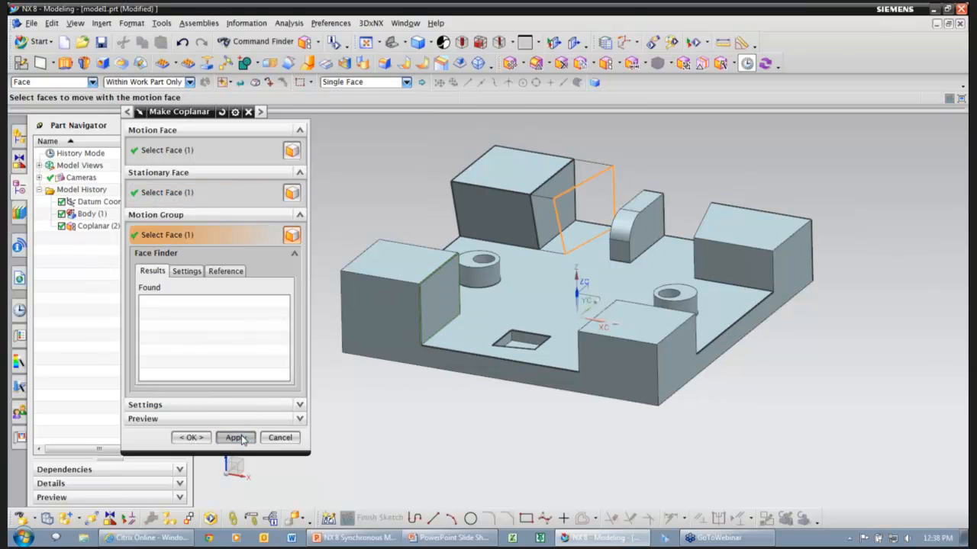
pyautogui.click(236, 437)
# Step: Make the front corner block's top coplanar with the tallest corner block's top, including the found Coplanar face in the motion group
pyautogui.moveTo(384, 246); pyautogui.dragTo(406, 161, button='middle')
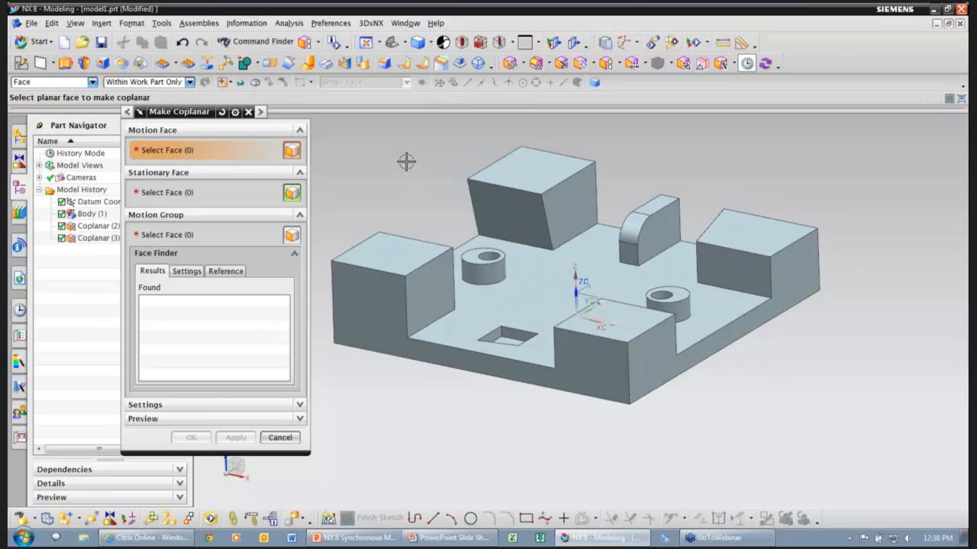
pyautogui.moveTo(406, 161); pyautogui.dragTo(405, 344, button='middle')
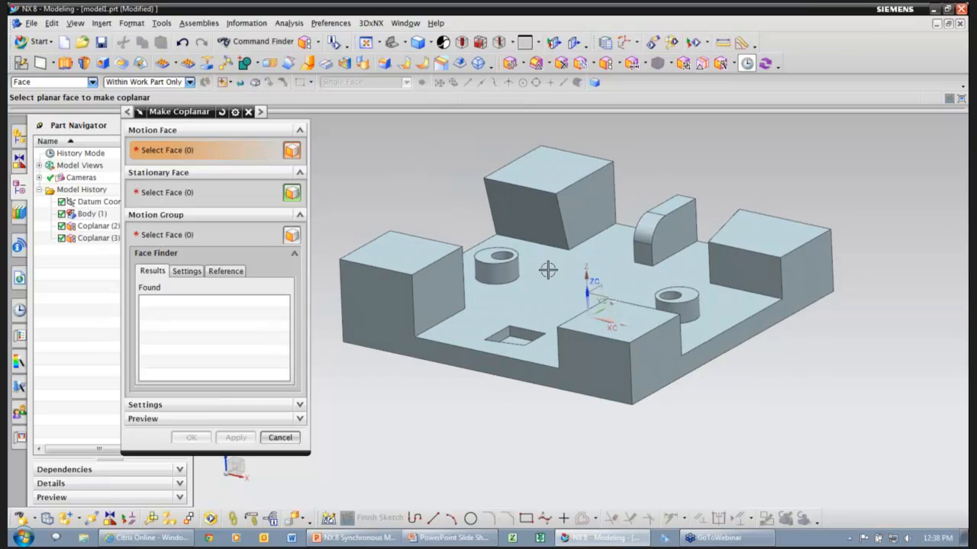
pyautogui.click(623, 306)
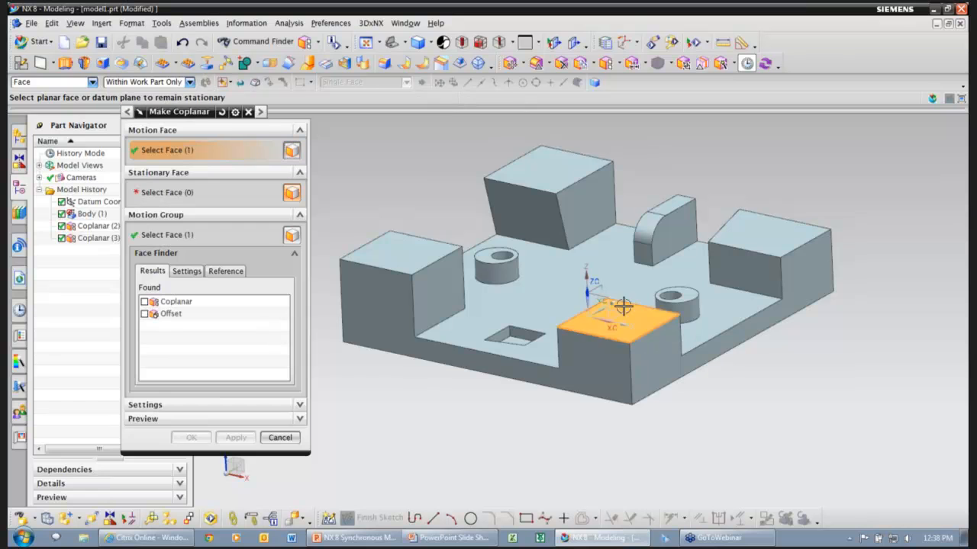
pyautogui.click(412, 242)
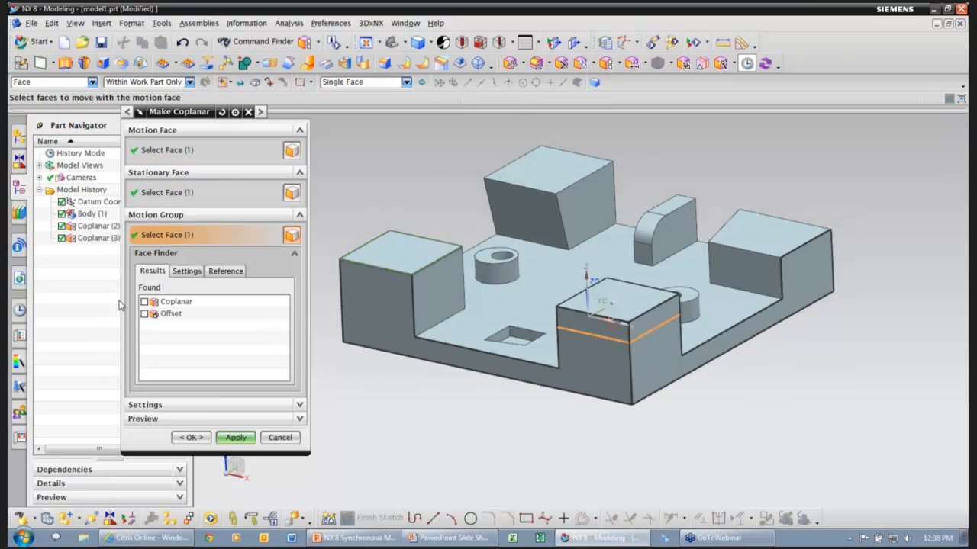
pyautogui.click(163, 308)
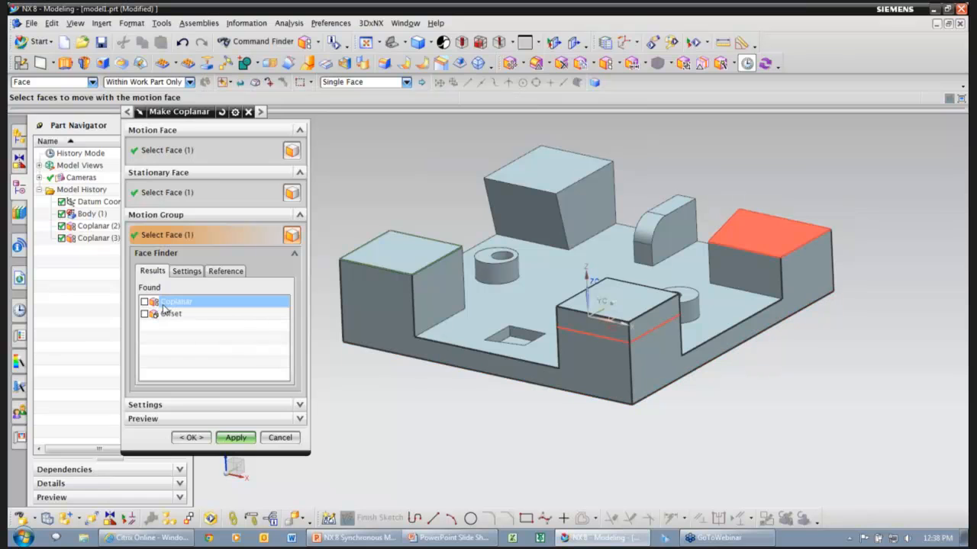
pyautogui.click(145, 303)
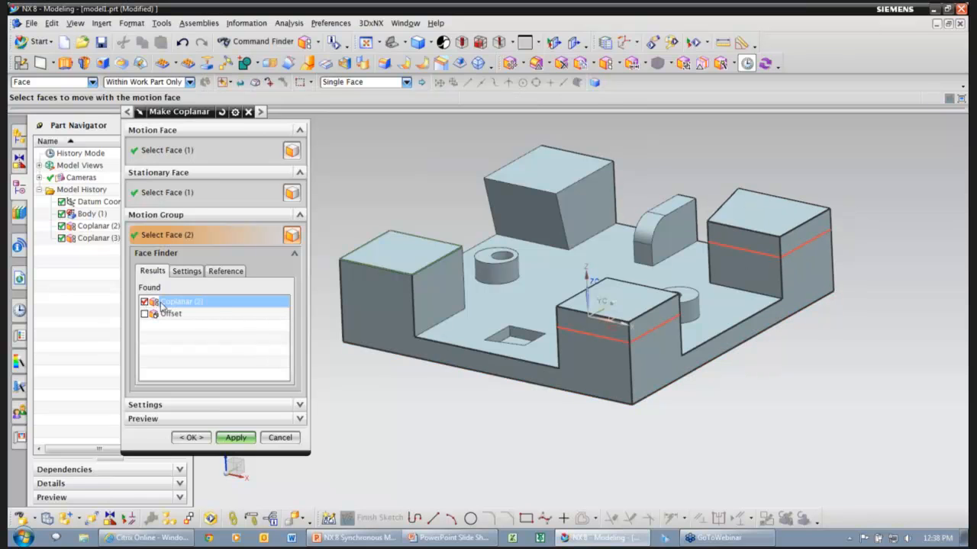
pyautogui.click(191, 437)
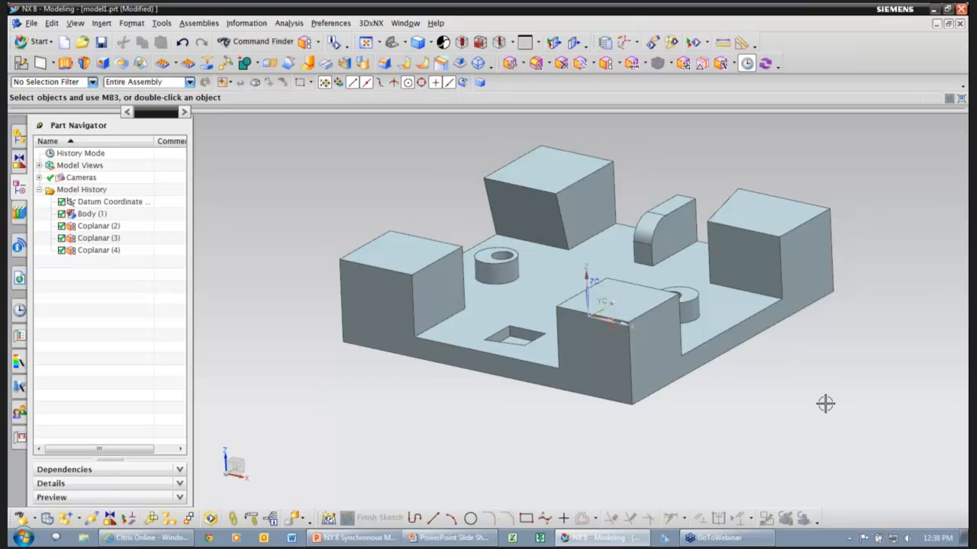
# Step: Use Make Coaxial to align the hole of the boss near the tallest corner block with that boss's outer cylindrical face
pyautogui.scroll(-1, 824, 403)
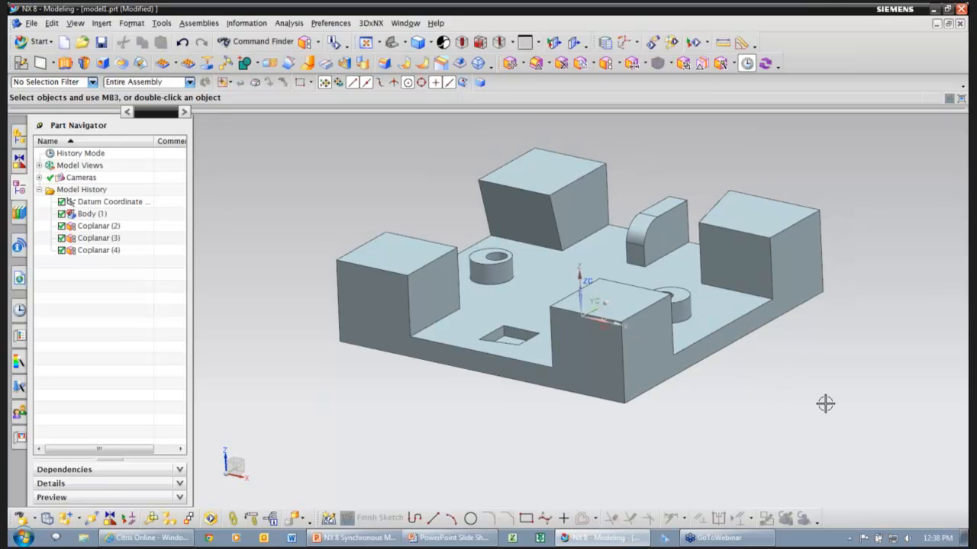
pyautogui.click(618, 65)
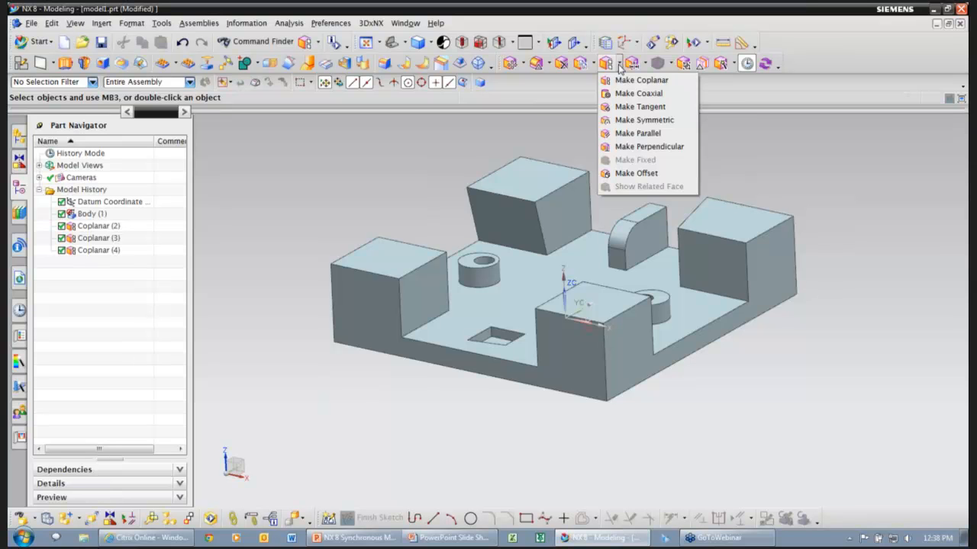
pyautogui.click(624, 93)
pyautogui.scroll(2, 508, 213)
pyautogui.click(549, 264)
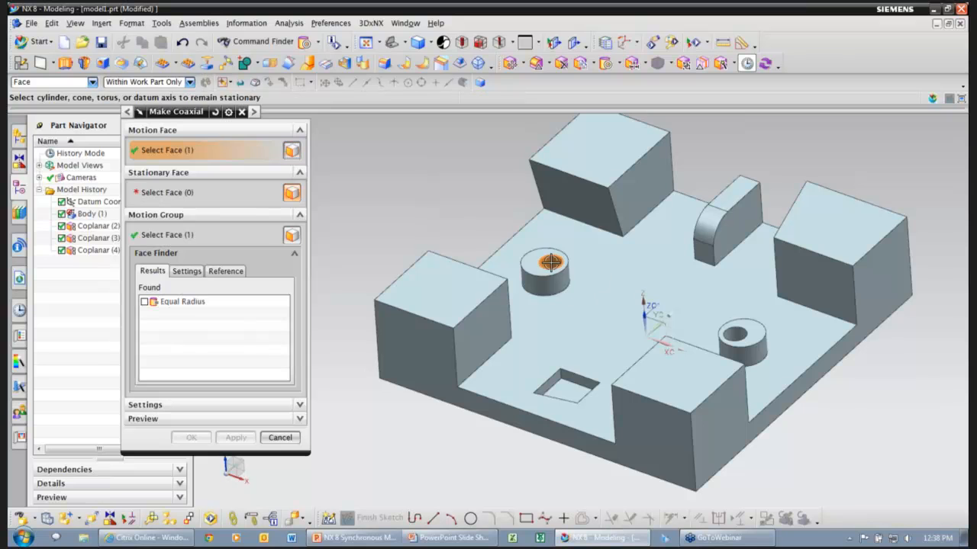
pyautogui.moveTo(442, 180); pyautogui.dragTo(406, 223, button='middle')
pyautogui.scroll(1, 406, 223)
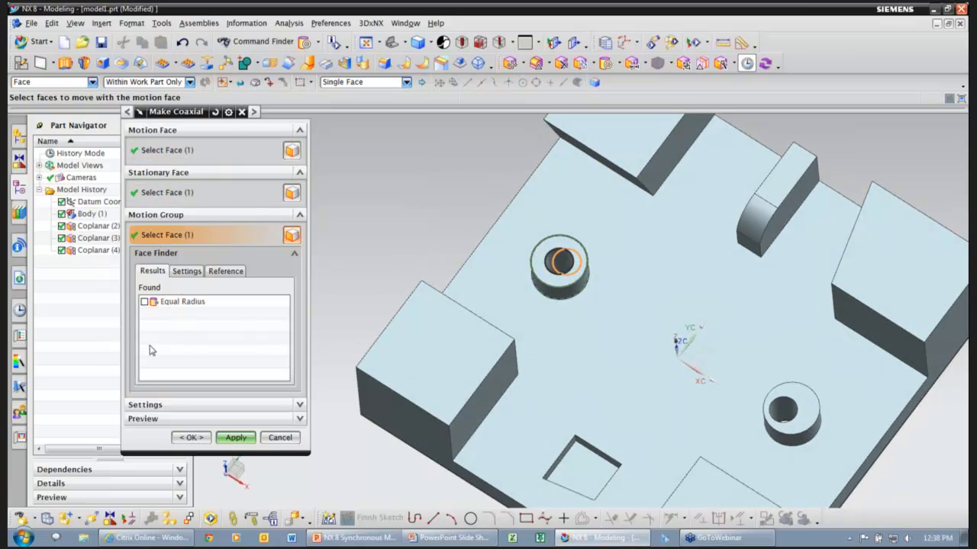
pyautogui.click(233, 441)
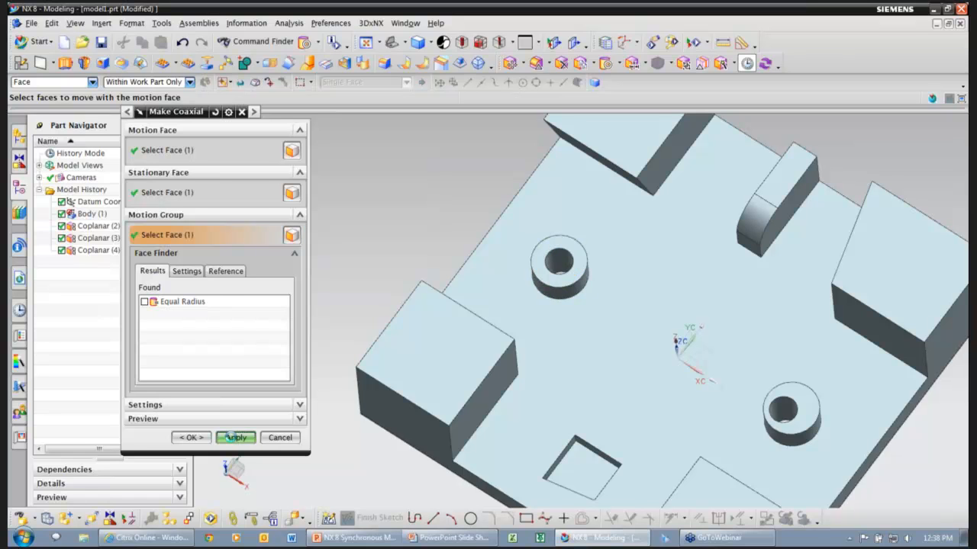
# Step: Make the outer cylindrical face of the other boss coaxial with its hole, keeping the hole stationary
pyautogui.scroll(-1, 752, 455)
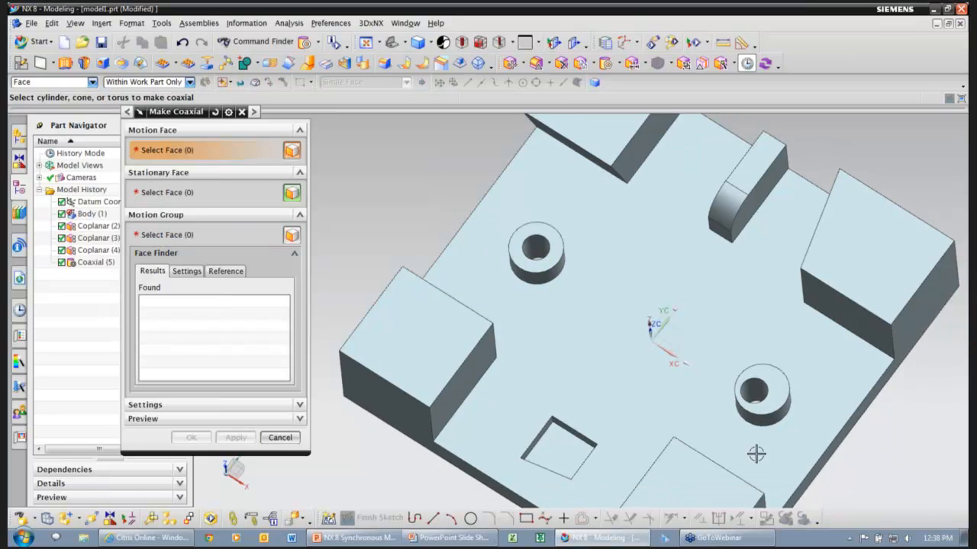
pyautogui.click(772, 412)
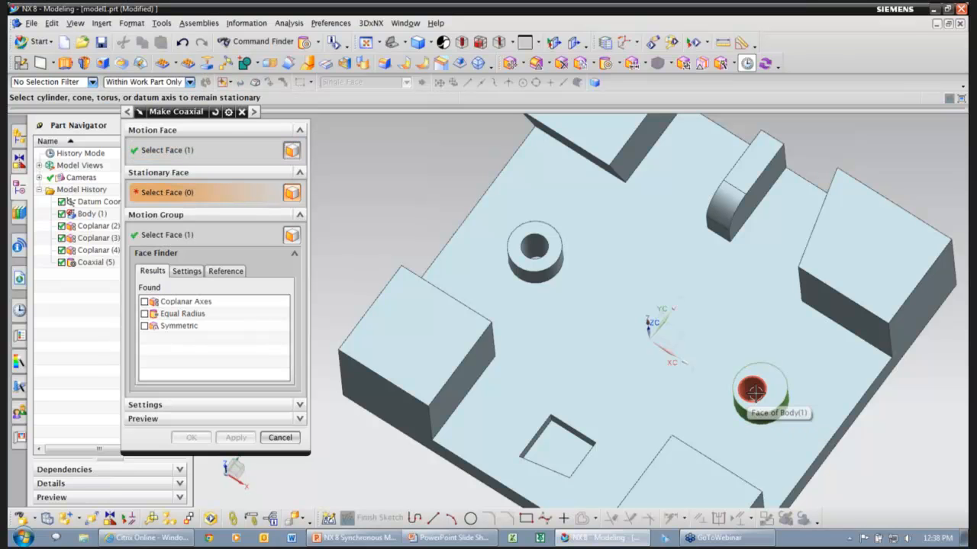
pyautogui.click(754, 392)
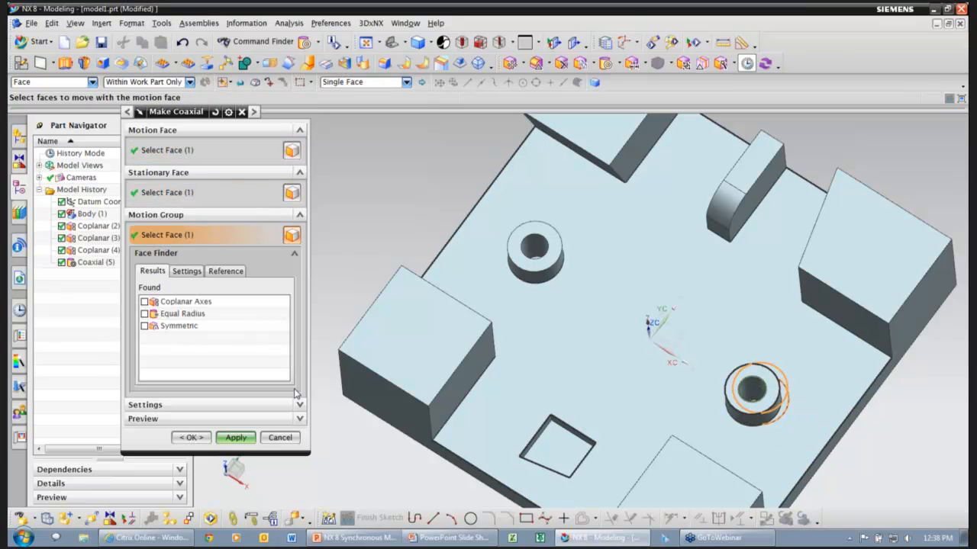
pyautogui.click(192, 437)
# Step: Use Make Tangent to make the planar end face of the rib tangent to its stationary rounded face
pyautogui.moveTo(329, 289); pyautogui.dragTo(374, 237, button='middle')
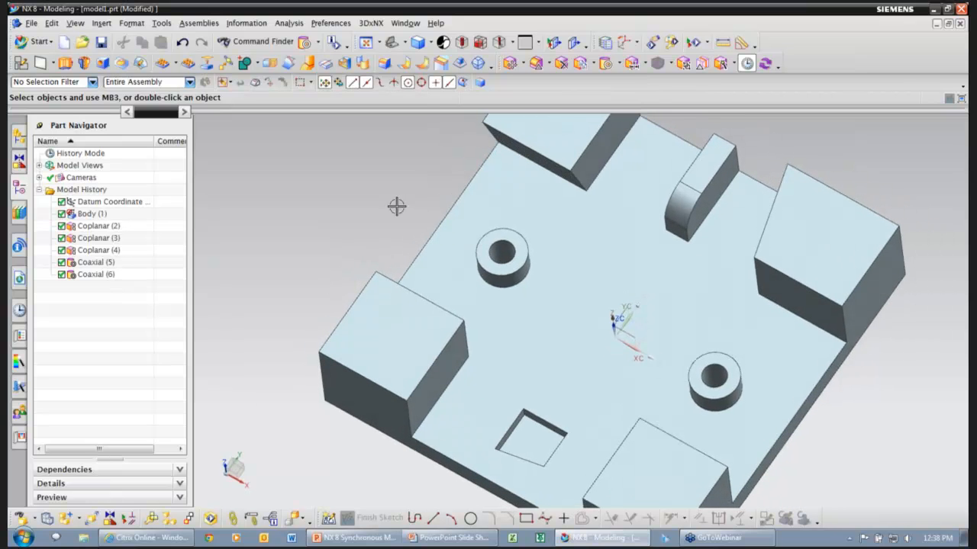
pyautogui.click(618, 64)
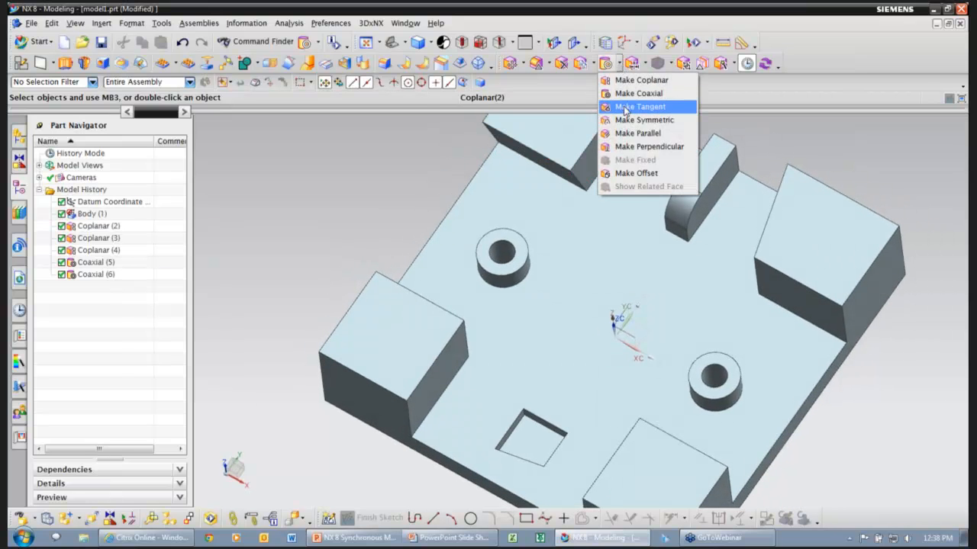
pyautogui.click(621, 113)
pyautogui.moveTo(603, 209); pyautogui.dragTo(611, 164, button='middle')
pyautogui.click(682, 264)
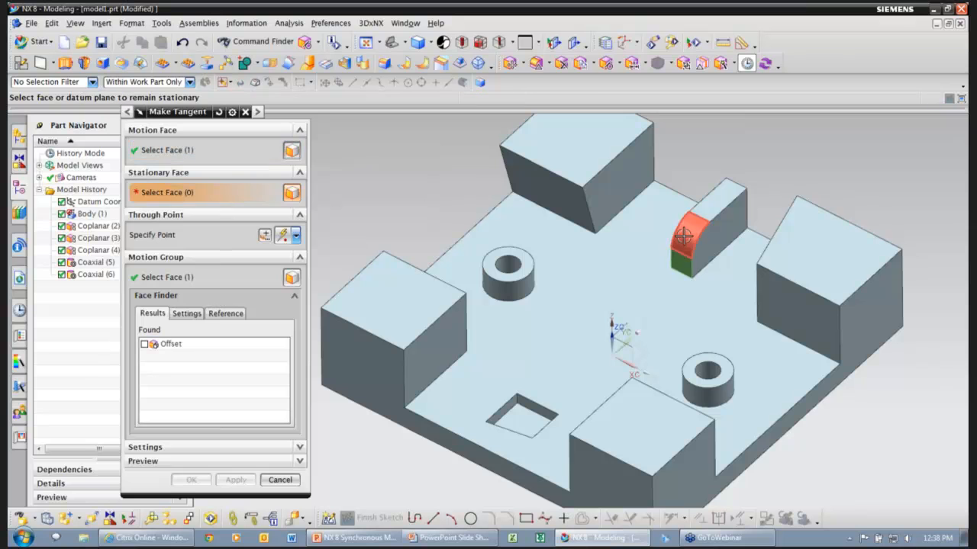
pyautogui.click(687, 234)
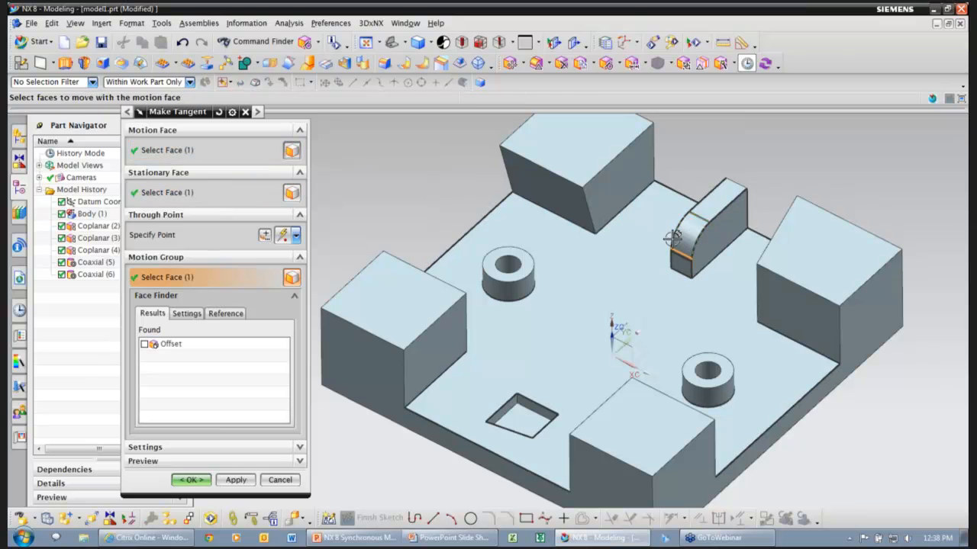
pyautogui.click(192, 480)
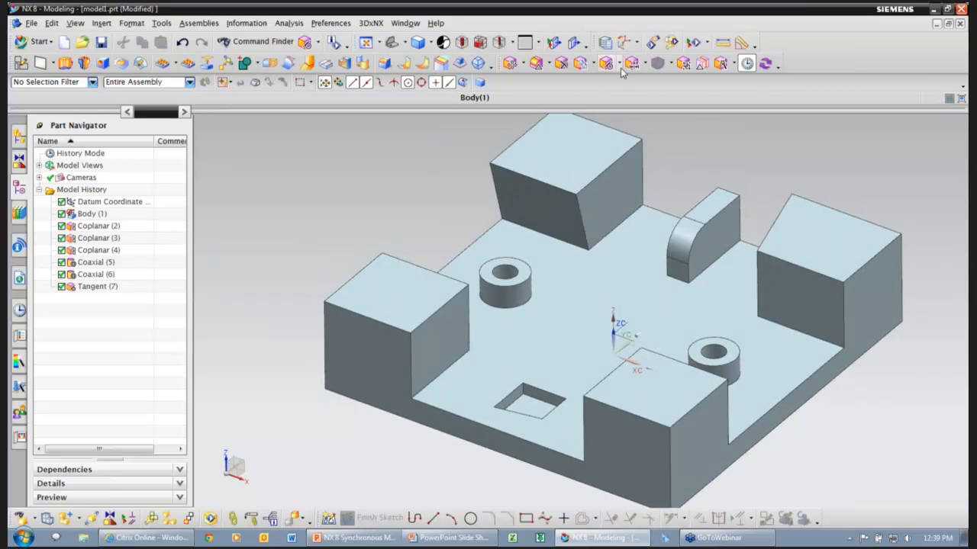
# Step: Use Make Symmetric to mirror the right boss's hole to the stationary hole of the other boss about a datum coordinate system plane
pyautogui.click(620, 66)
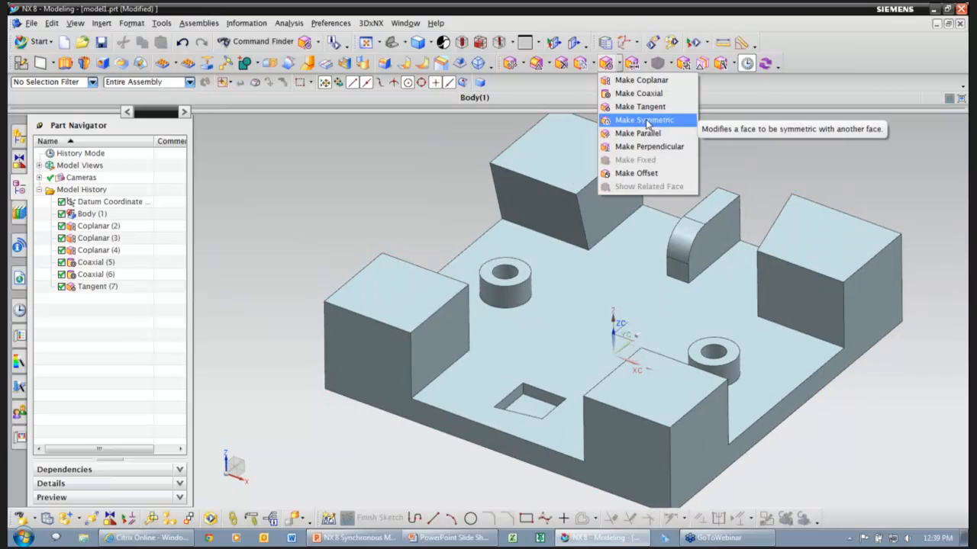
pyautogui.click(646, 120)
pyautogui.scroll(5, 671, 265)
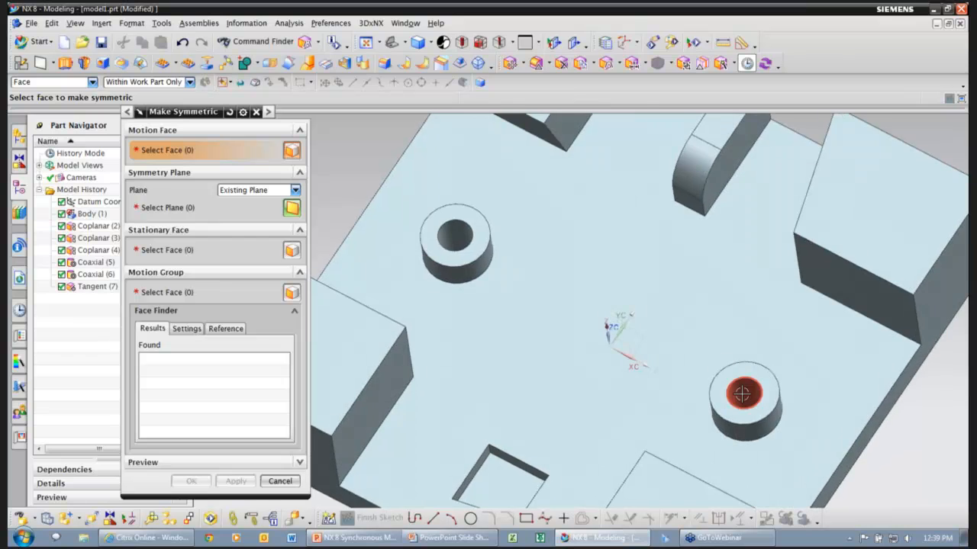
pyautogui.moveTo(721, 375); pyautogui.dragTo(717, 324, button='middle')
pyautogui.click(749, 367)
pyautogui.moveTo(652, 289); pyautogui.dragTo(623, 316, button='middle')
pyautogui.click(619, 319)
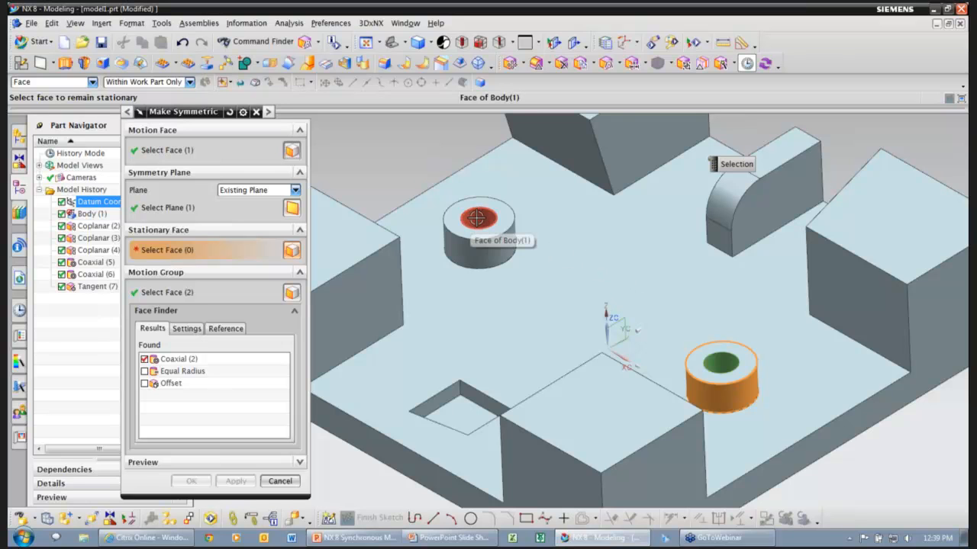
pyautogui.click(480, 219)
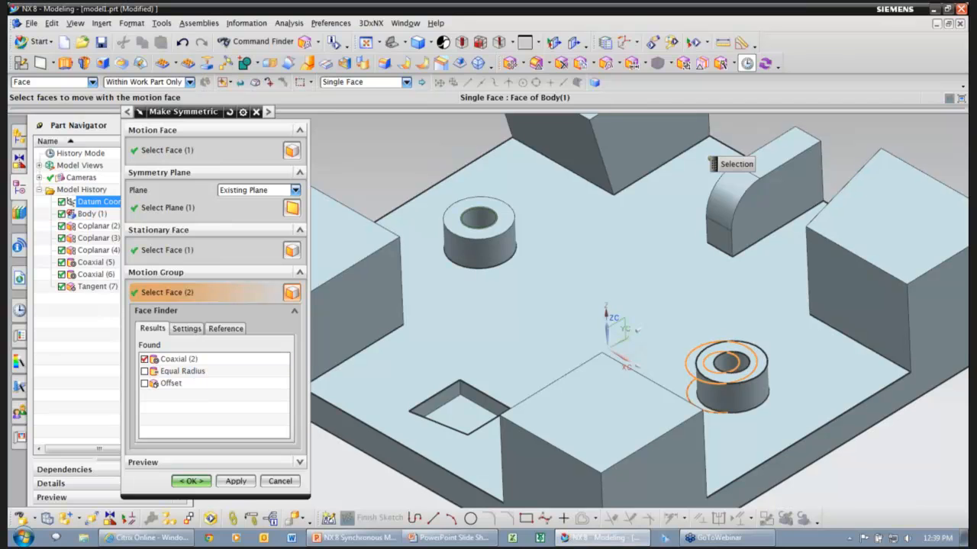
pyautogui.scroll(1, 787, 427)
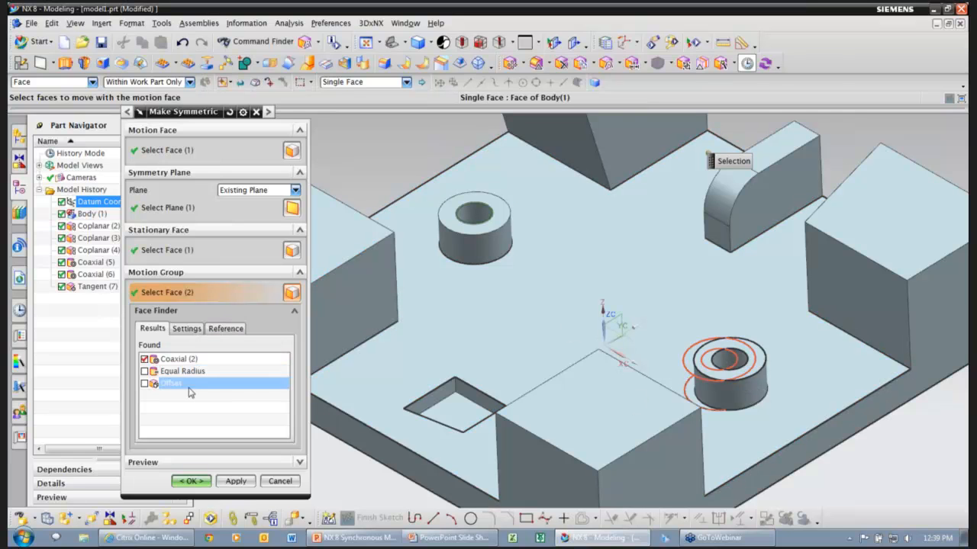
pyautogui.click(192, 480)
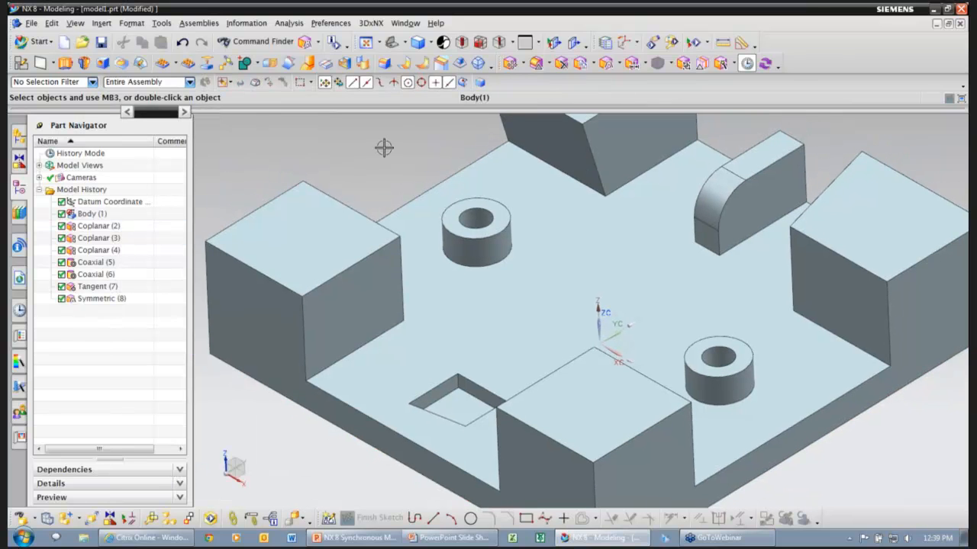
# Step: Use Make Parallel to make the front corner block's inner side face parallel to the angled side face of the corner block near the rib
pyautogui.click(618, 66)
pyautogui.click(630, 133)
pyautogui.moveTo(654, 142); pyautogui.dragTo(806, 347, button='middle')
pyautogui.click(806, 347)
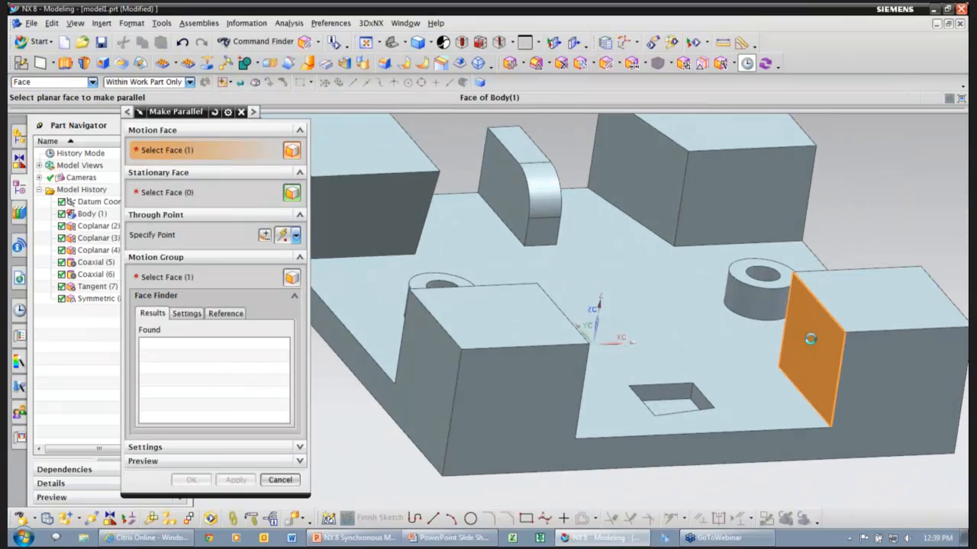
pyautogui.click(645, 177)
pyautogui.click(189, 481)
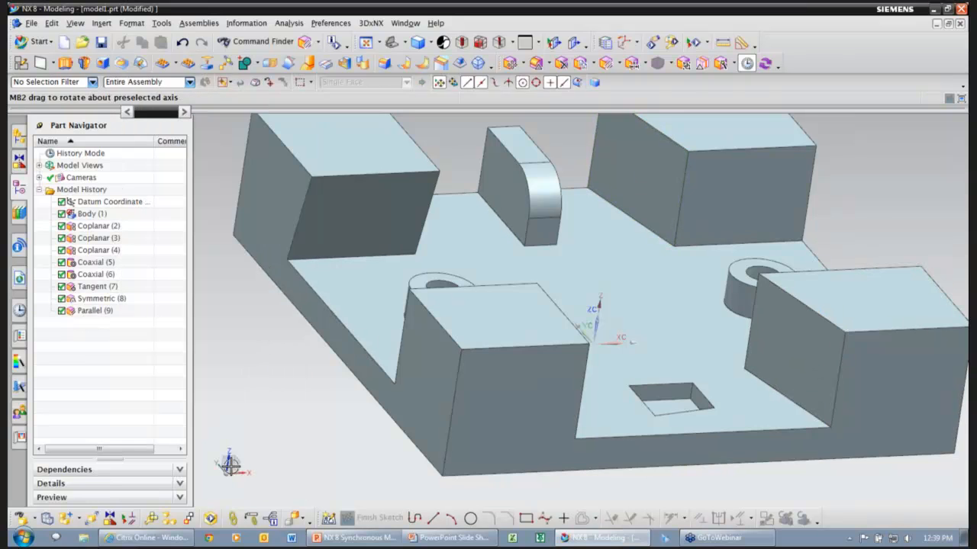
# Step: Use Make Perpendicular to square the rear corner block's tilted front face to the plate's stationary top face
pyautogui.moveTo(441, 472); pyautogui.dragTo(635, 73, button='middle')
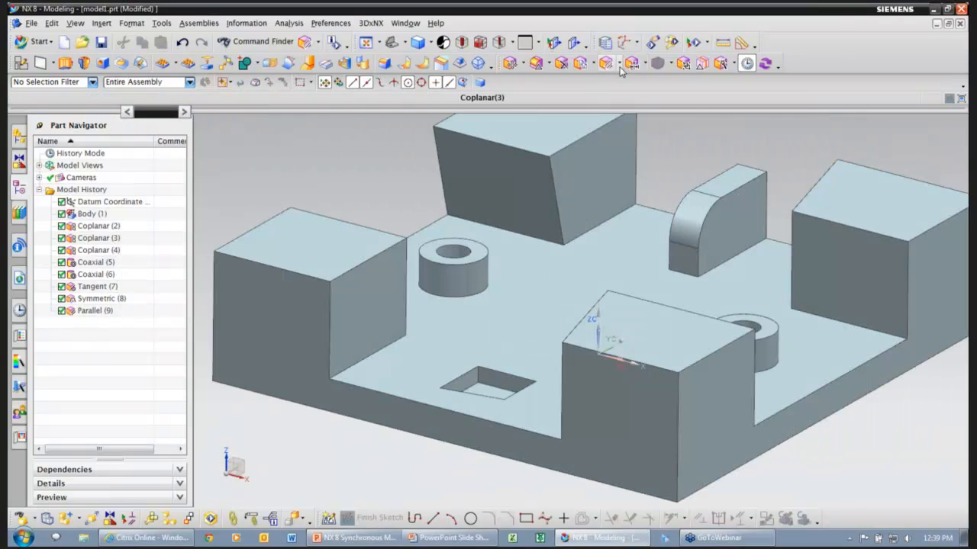
pyautogui.click(632, 64)
pyautogui.click(624, 145)
pyautogui.moveTo(617, 172); pyautogui.dragTo(557, 202, button='middle')
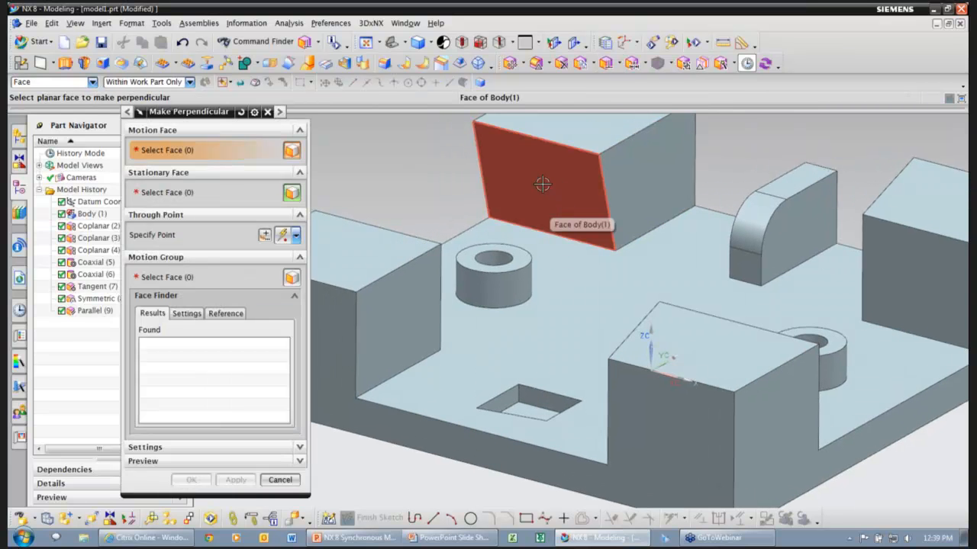
pyautogui.click(542, 184)
pyautogui.click(556, 247)
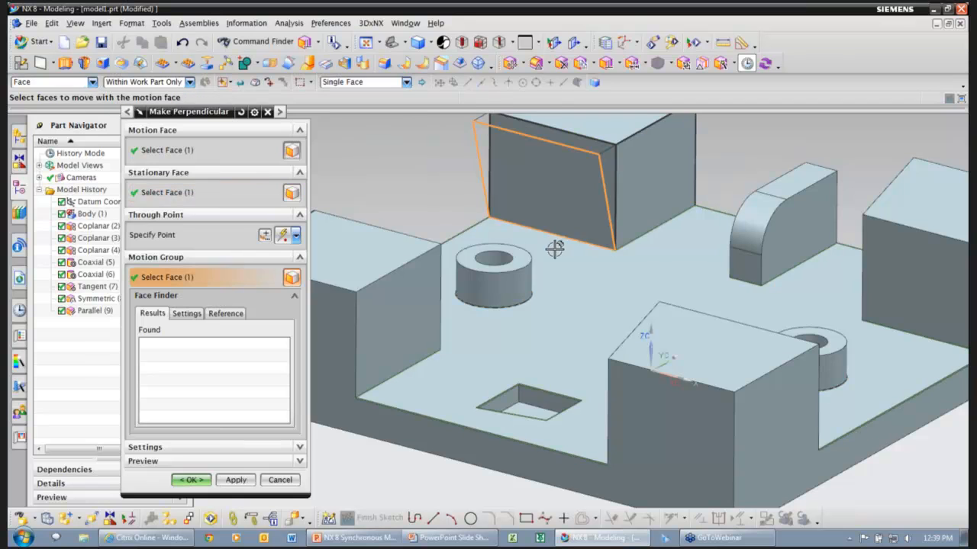
pyautogui.click(188, 480)
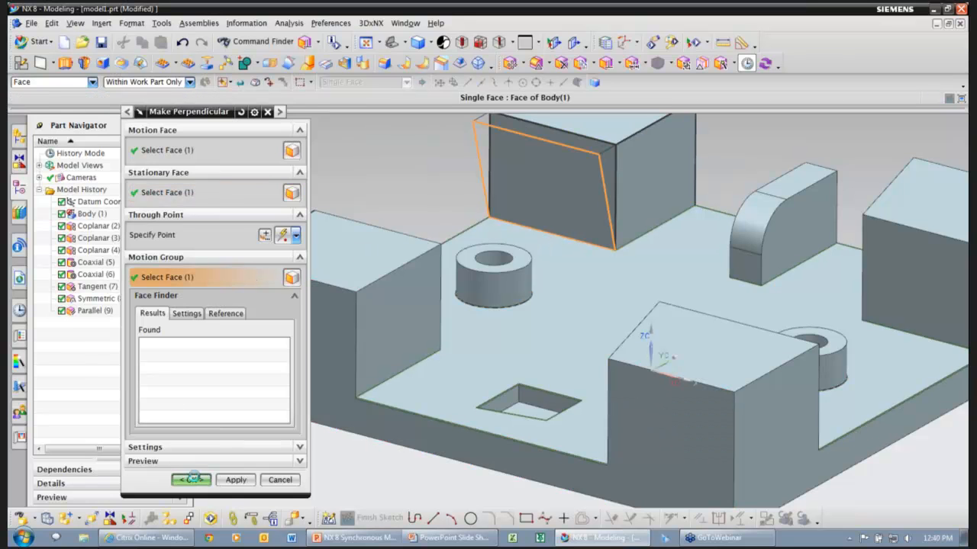
# Step: Use Make Offset to place the square pocket's front wall 0.75 in from the plate's stationary front side face, trying 0.65 in first
pyautogui.click(619, 65)
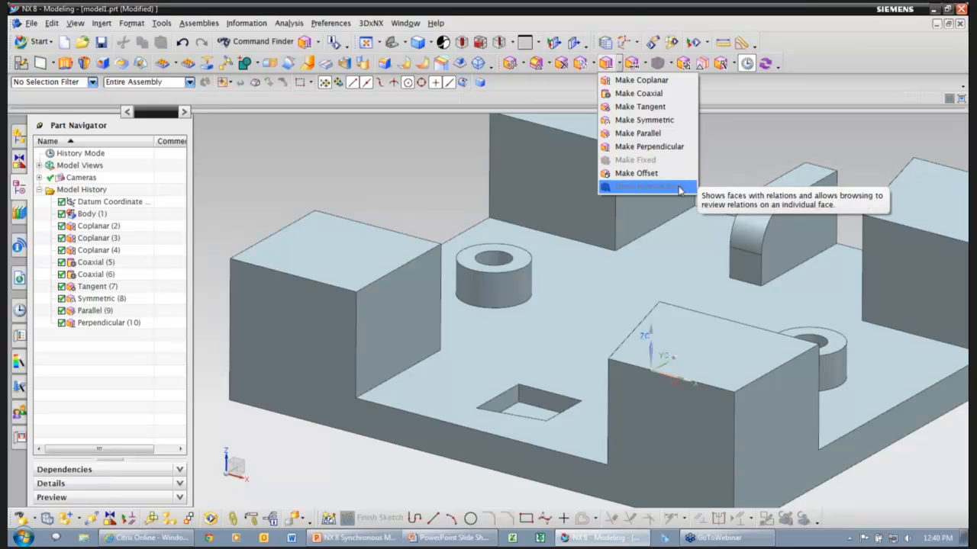
pyautogui.click(656, 173)
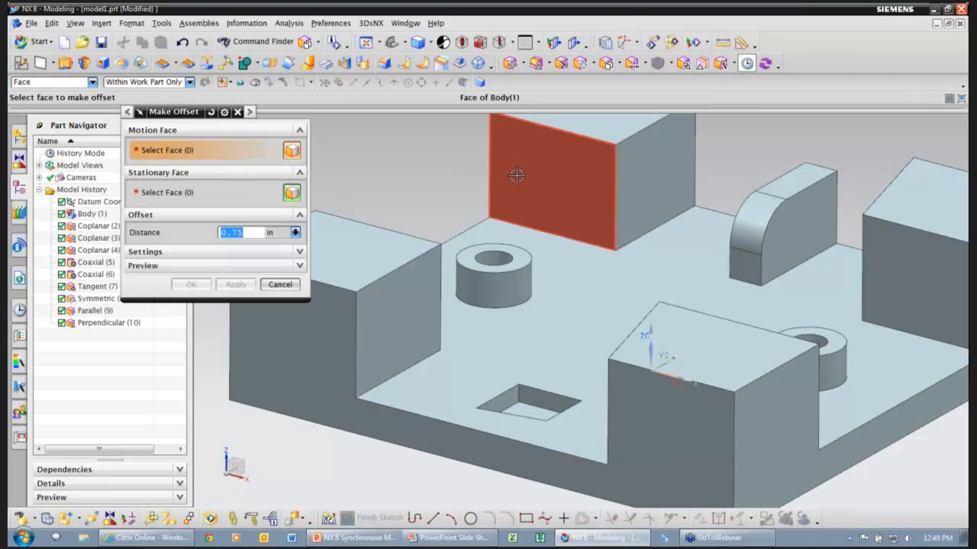
pyautogui.moveTo(512, 189); pyautogui.dragTo(420, 440, button='middle')
pyautogui.click(489, 374)
pyautogui.click(375, 442)
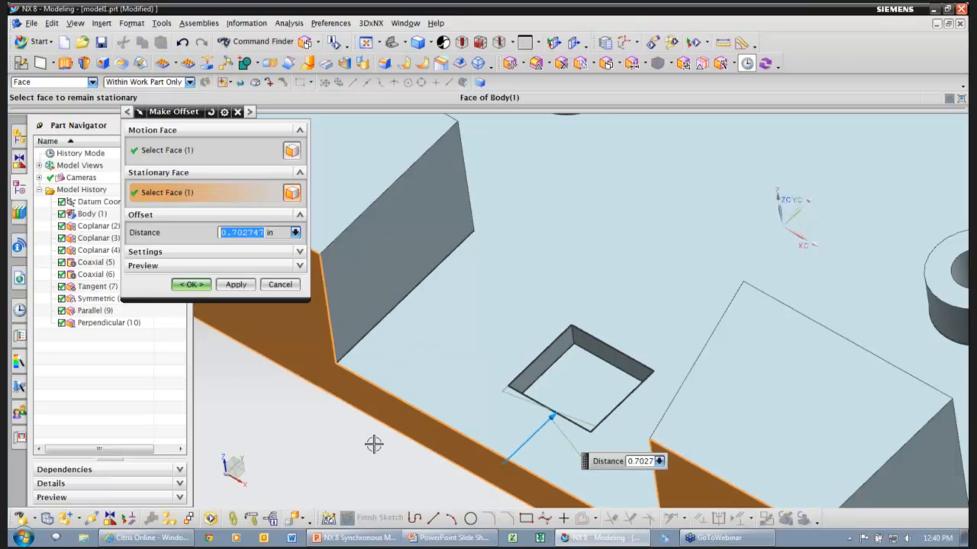
pyautogui.scroll(-2, 367, 444)
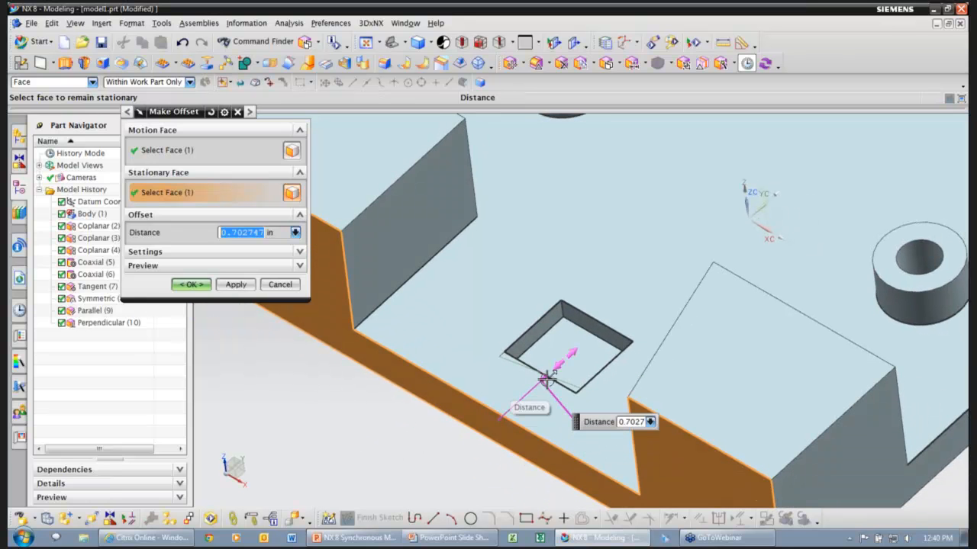
pyautogui.write('0.65')
pyautogui.press('Return')
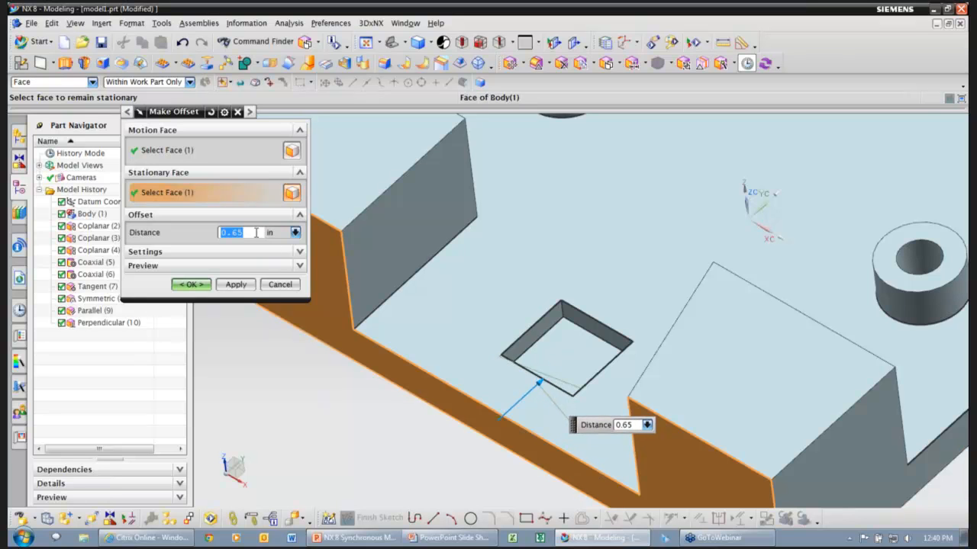
pyautogui.write('.75')
pyautogui.press('Return')
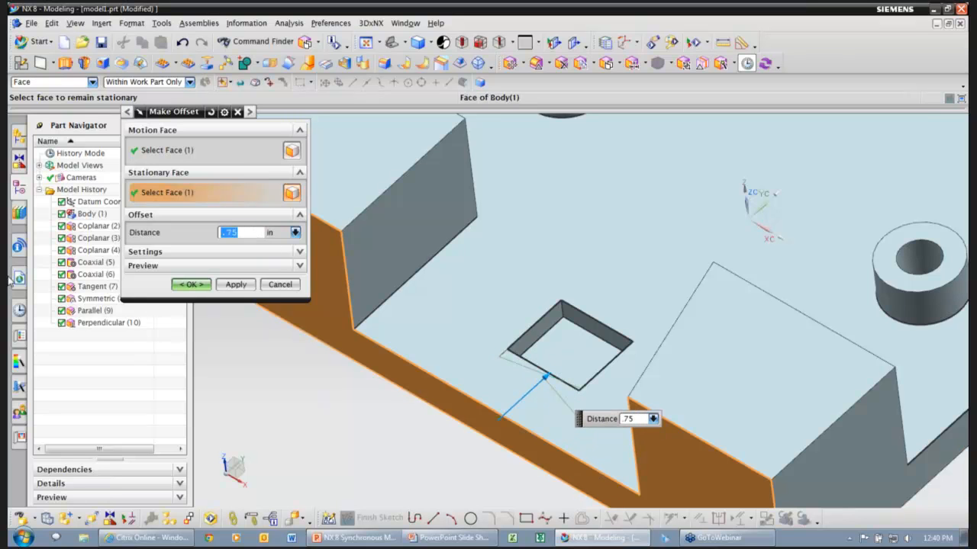
pyautogui.click(190, 284)
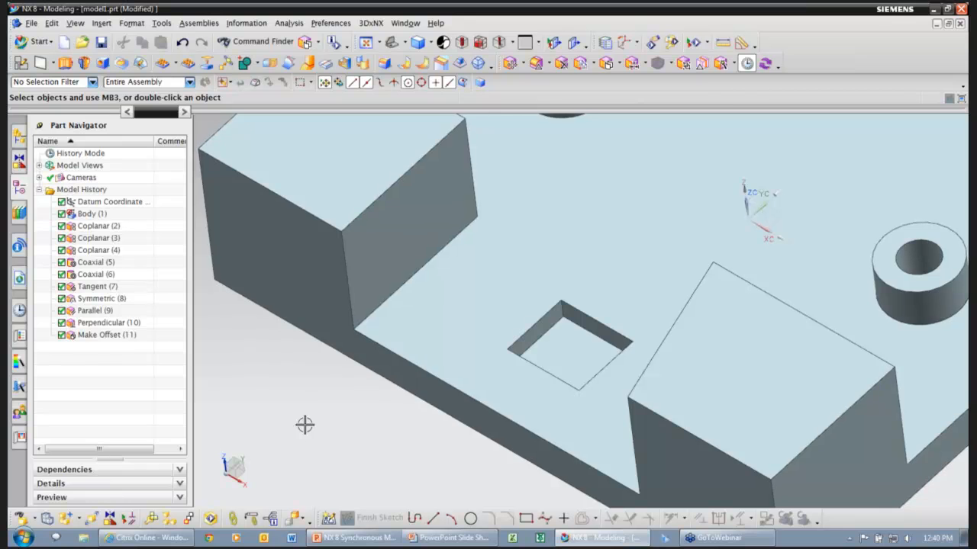
# Step: Highlight the faces tied to the Make Offset feature, clear the selection and show the whole plate
pyautogui.click(119, 339)
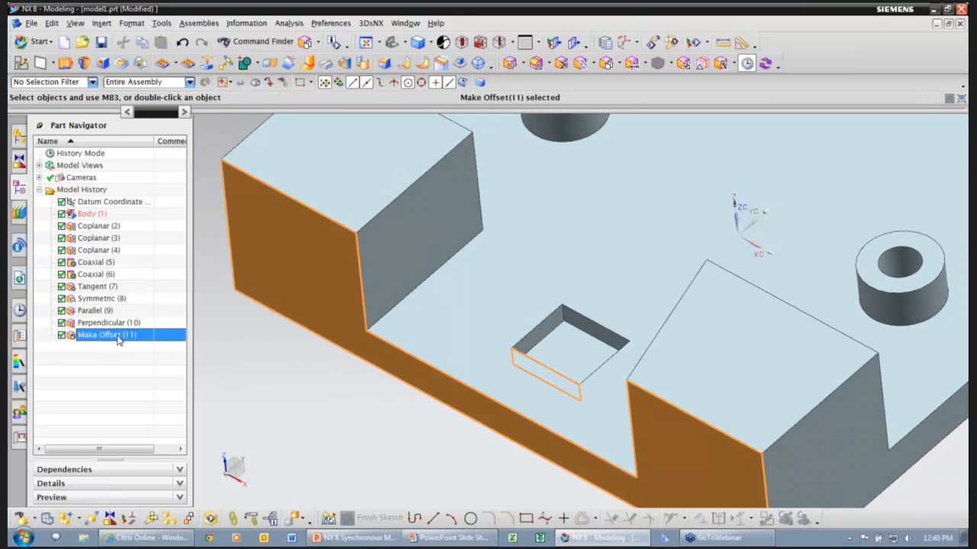
pyautogui.press('Escape')
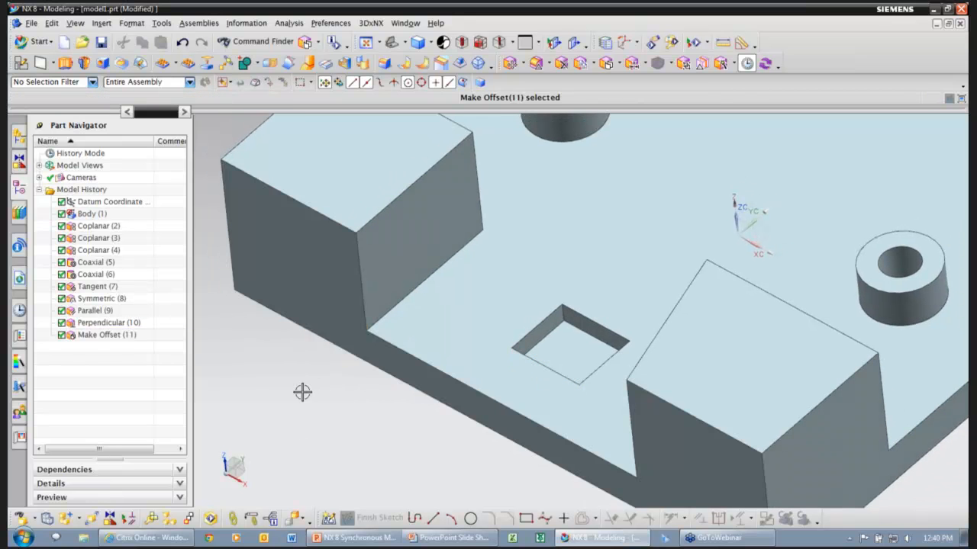
pyautogui.hotkey('ctrl', 'f')
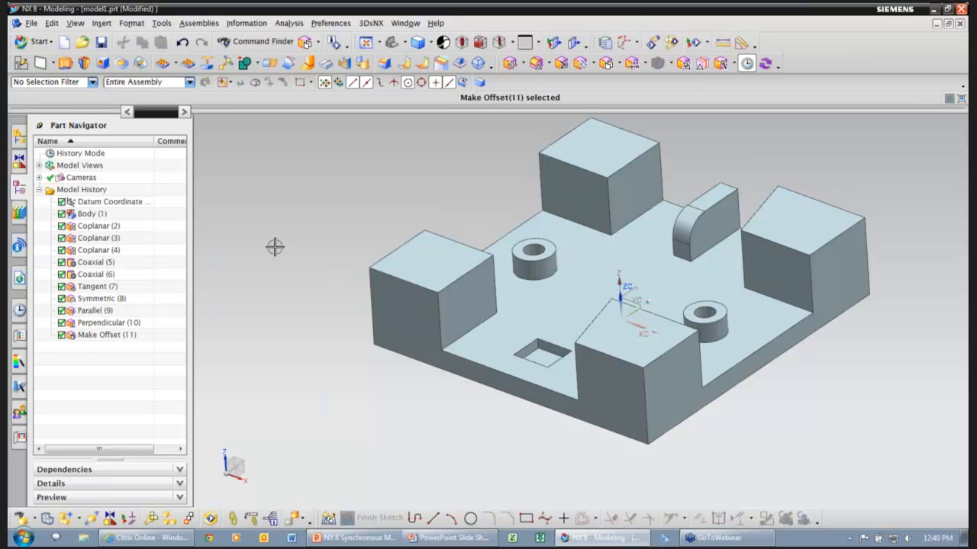
pyautogui.press('Home')
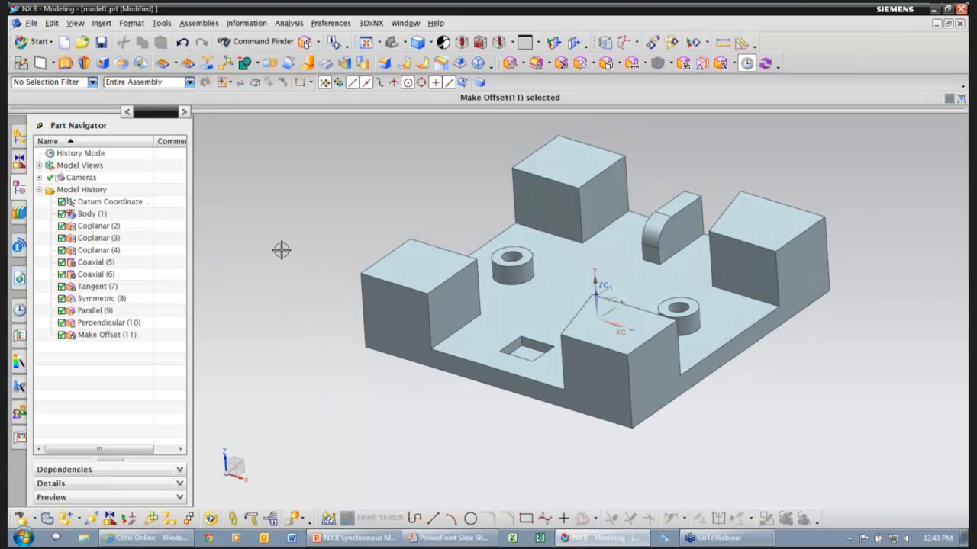
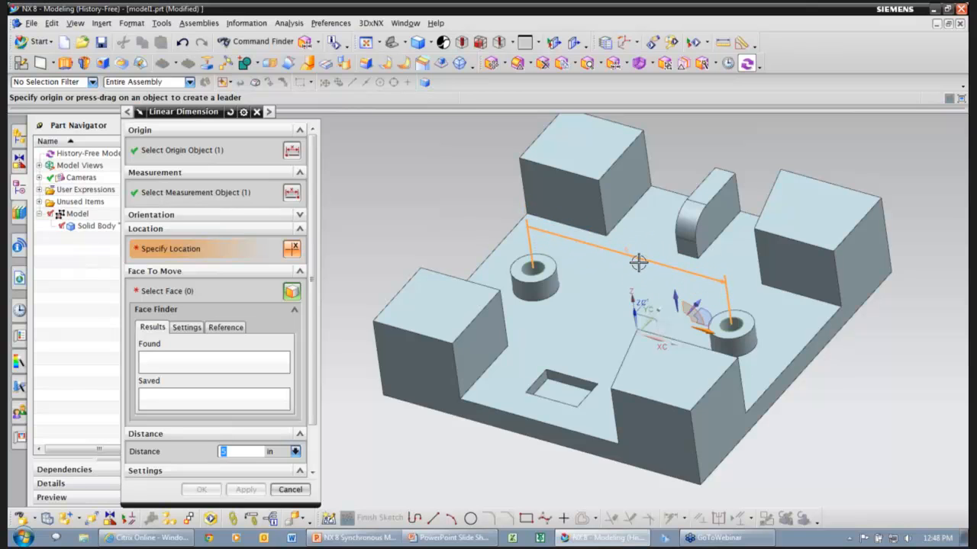
# Step: Orient the linear dimension to the X-Y plane and place it between the two boss holes
pyautogui.moveTo(639, 262); pyautogui.dragTo(636, 265, button='middle')
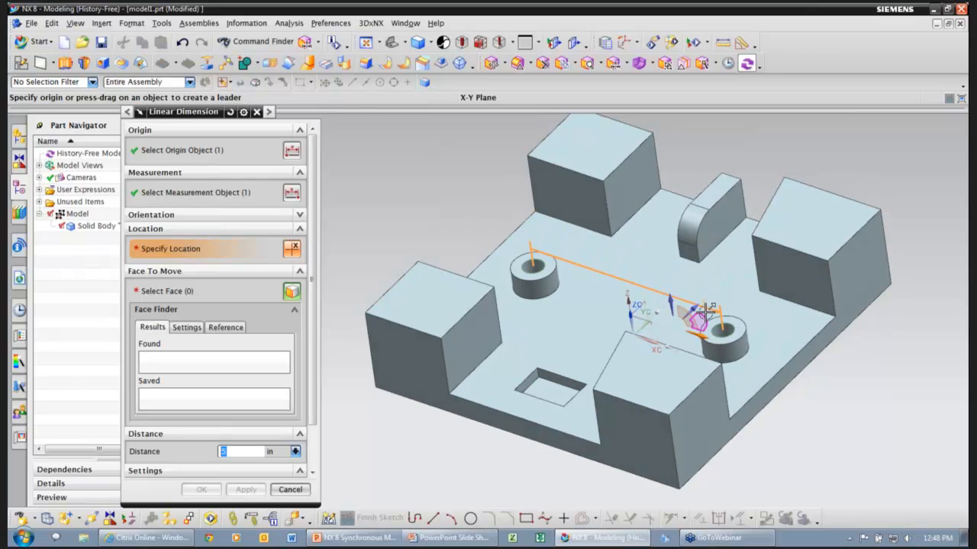
pyautogui.click(648, 279)
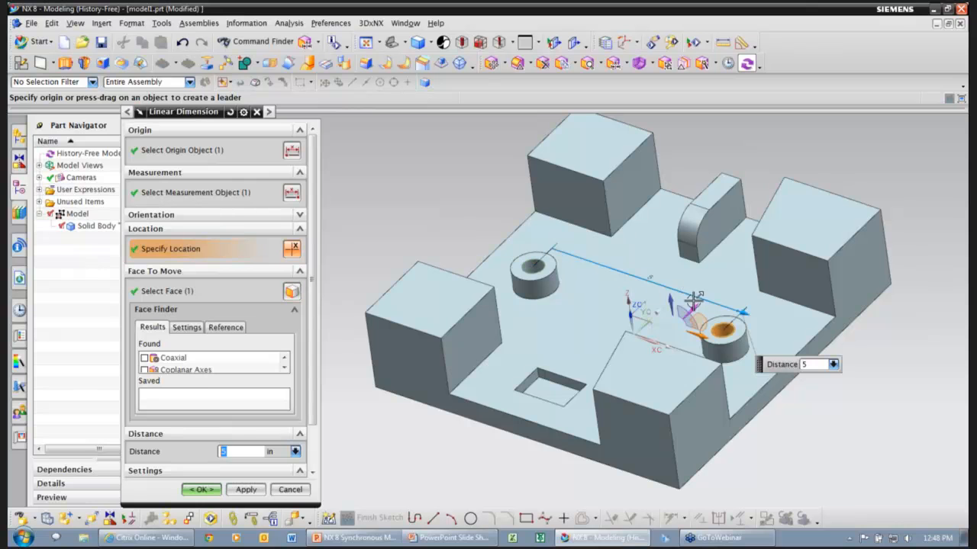
pyautogui.moveTo(891, 319); pyautogui.dragTo(888, 383, button='middle')
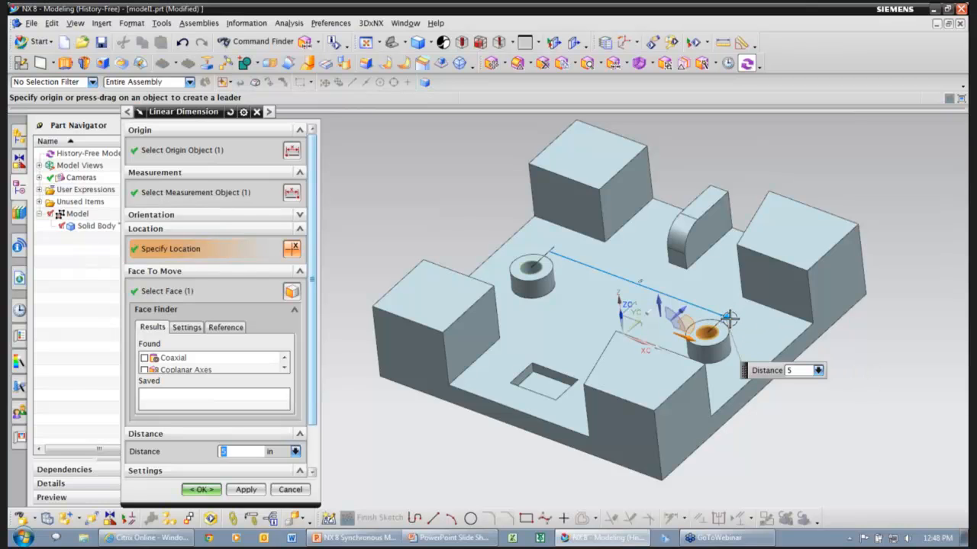
# Step: Include the right boss's found Coaxial faces in the faces to move and stretch the dimension to 5.3 in
pyautogui.moveTo(730, 316); pyautogui.dragTo(730, 315)
pyautogui.click(144, 358)
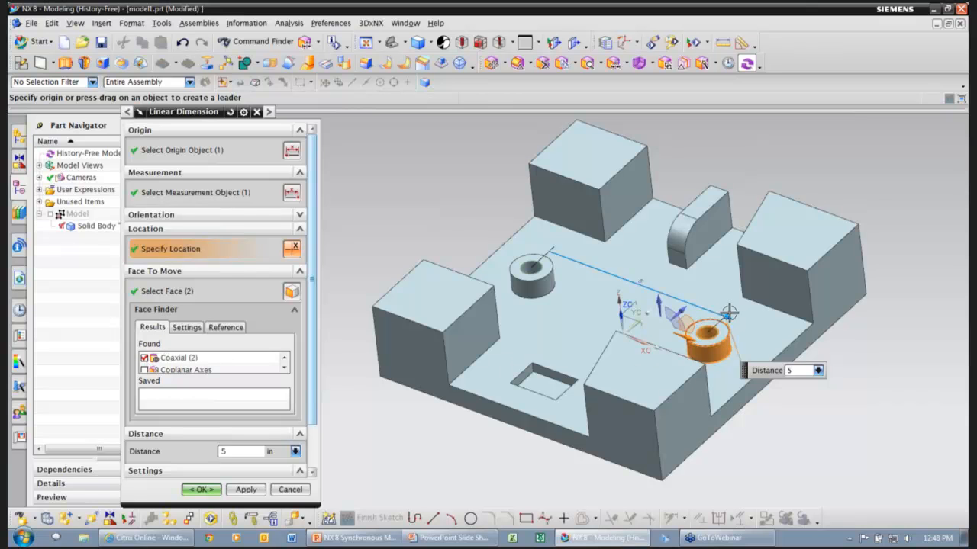
pyautogui.moveTo(729, 313)
pyautogui.mouseDown()
pyautogui.moveTo(722, 320)
pyautogui.moveTo(739, 316)
pyautogui.moveTo(718, 316)
pyautogui.moveTo(737, 319)
pyautogui.moveTo(714, 316)
pyautogui.moveTo(739, 320)
pyautogui.mouseUp()
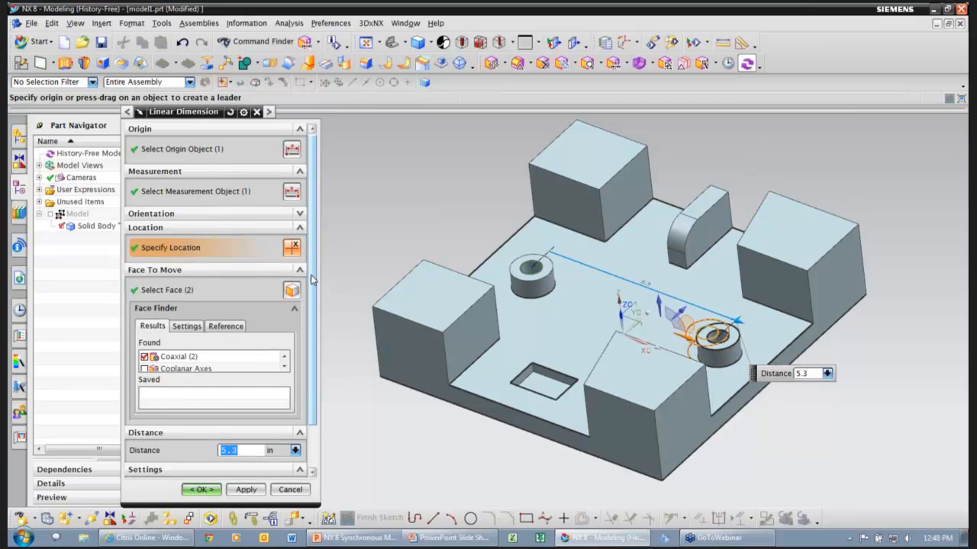
# Step: Extend the faces to move through Face Finder so both bosses and their coaxial holes move together
pyautogui.scroll(-2, 309, 305)
pyautogui.click(284, 321)
pyautogui.click(284, 322)
pyautogui.scroll(3, 154, 320)
pyautogui.click(144, 311)
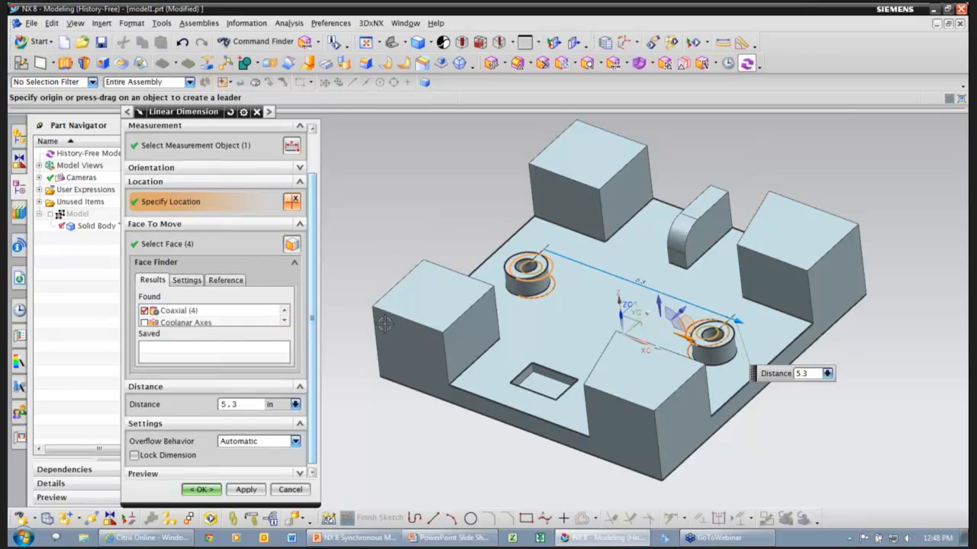
# Step: Stretch the spacing between the bosses to 5.6 in, set the distance to 6 in and accept the linear dimension
pyautogui.moveTo(738, 315)
pyautogui.mouseDown()
pyautogui.moveTo(754, 321)
pyautogui.moveTo(723, 315)
pyautogui.moveTo(751, 324)
pyautogui.mouseUp()
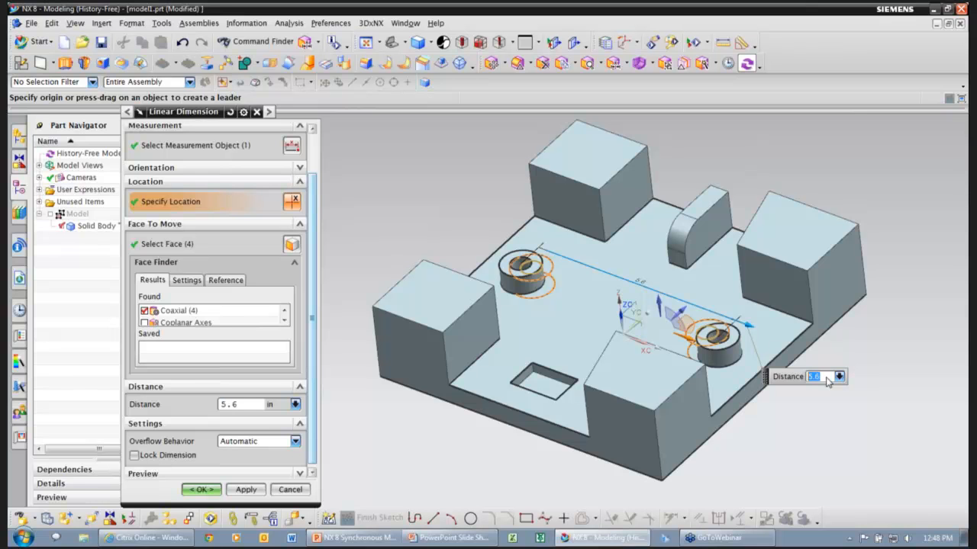
pyautogui.press('Return')
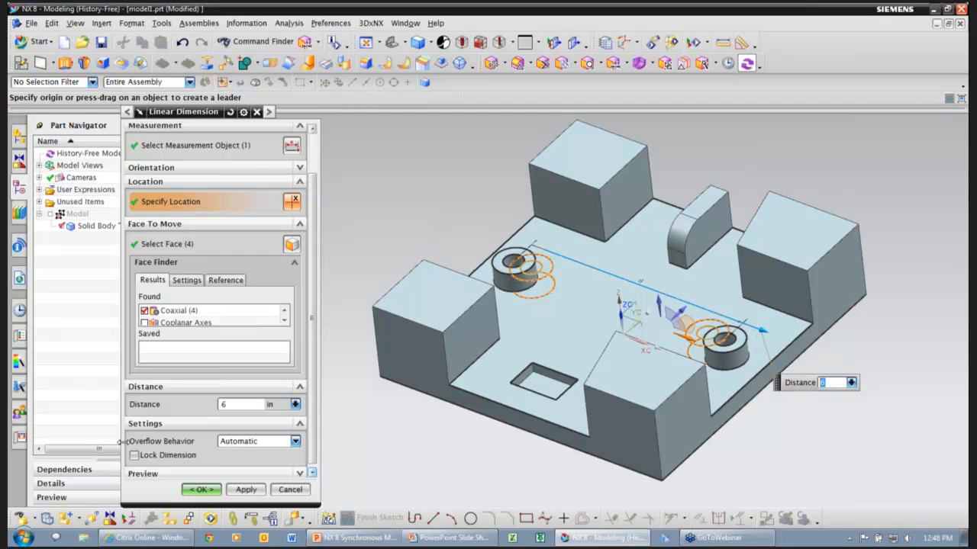
pyautogui.click(211, 494)
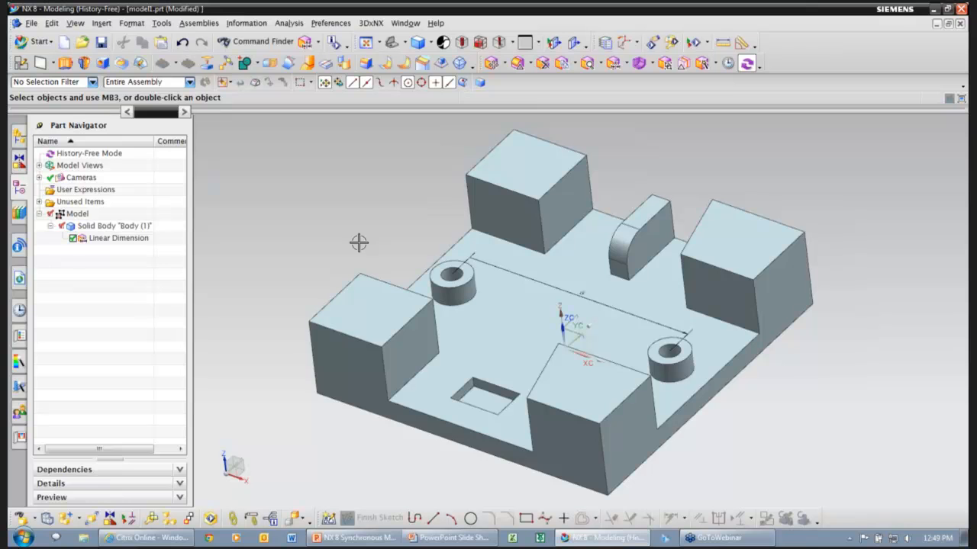
# Step: Reopen the linear dimension between the bosses to review its settings, and close it without changes
pyautogui.doubleClick(580, 294)
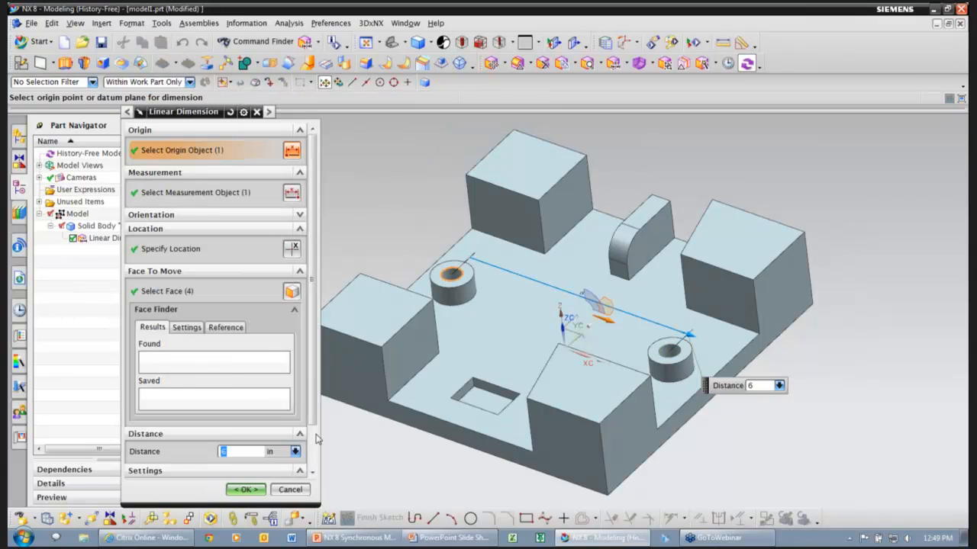
pyautogui.click(290, 489)
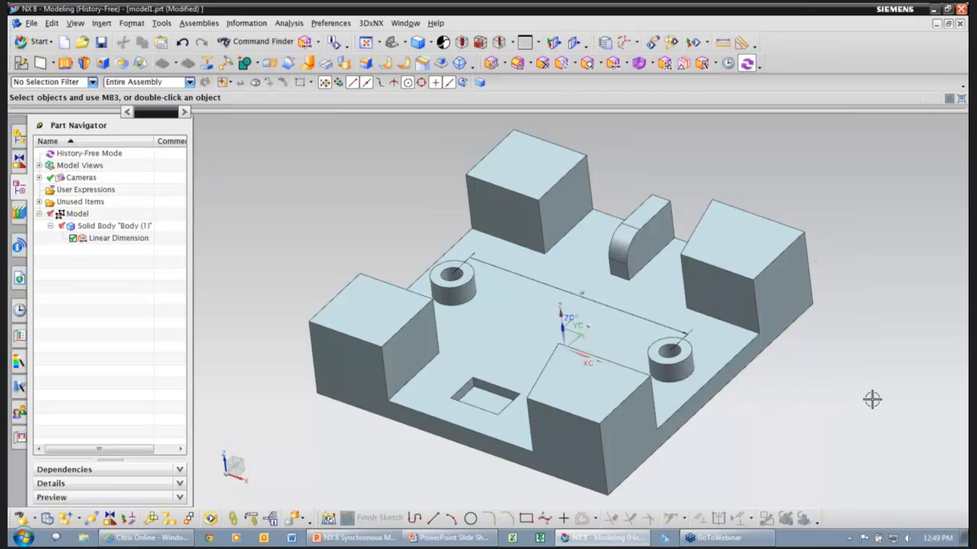
# Step: Place an angular dimension between the plate's right edge and the bottom edge of the slanted face on the rear-right block
pyautogui.click(627, 65)
pyautogui.click(654, 94)
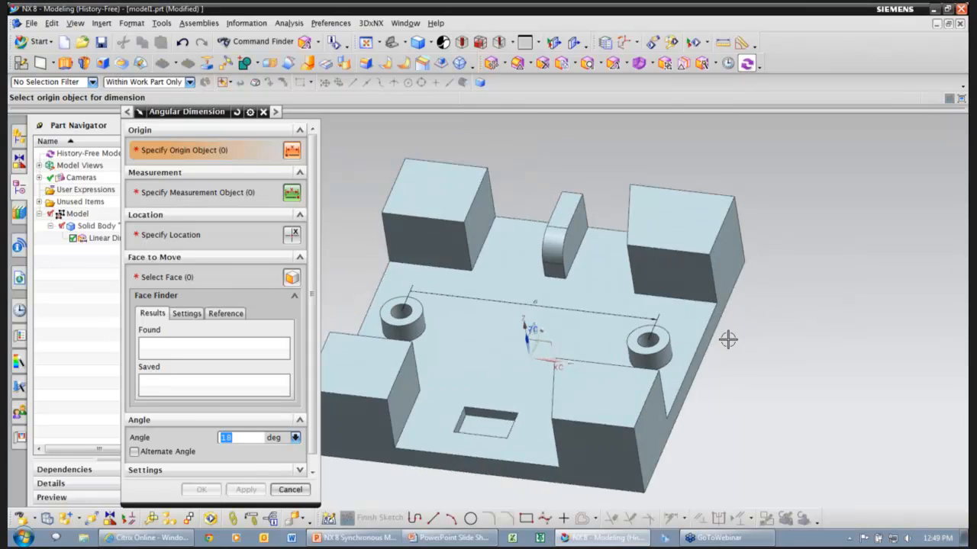
pyautogui.click(709, 321)
pyautogui.moveTo(652, 304); pyautogui.dragTo(635, 260, button='middle')
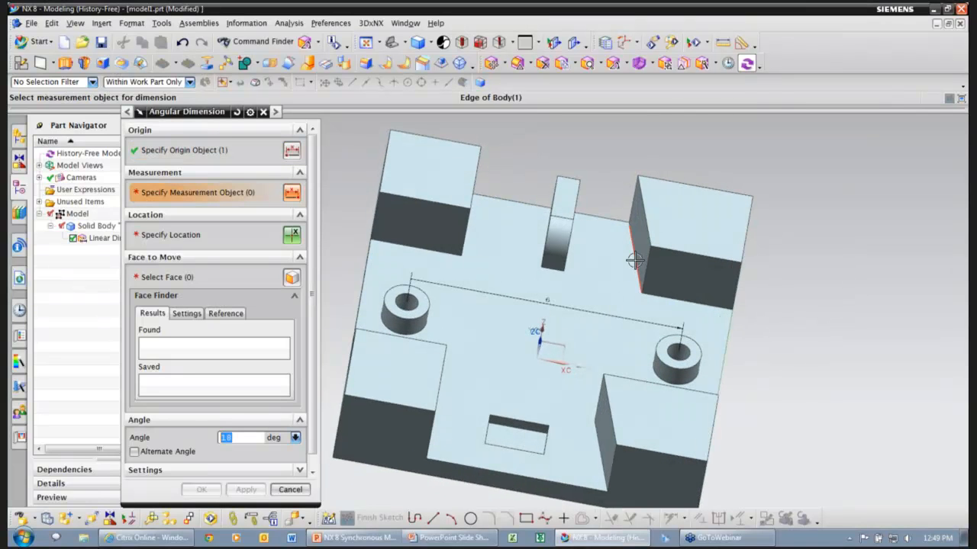
pyautogui.click(634, 261)
pyautogui.click(749, 183)
# Step: Swing the rear-right block's slanted face to an angle of 18 degrees and accept the angular dimension
pyautogui.moveTo(749, 183); pyautogui.dragTo(759, 221, button='middle')
pyautogui.moveTo(646, 172); pyautogui.dragTo(616, 174)
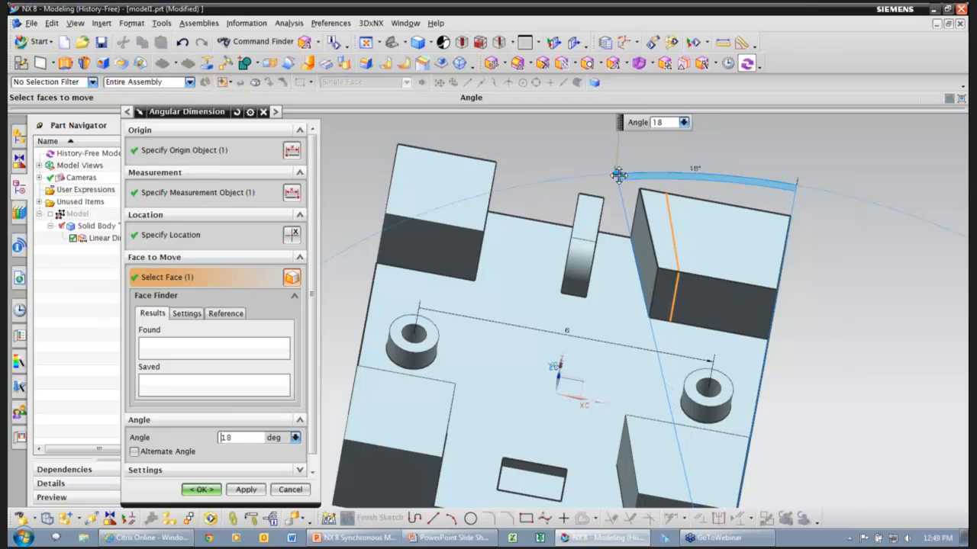
pyautogui.click(215, 491)
# Step: Create a radial dimension on the left boss's outer face and enlarge its radius to 0.6 in
pyautogui.moveTo(807, 325); pyautogui.dragTo(807, 325, button='middle')
pyautogui.click(628, 65)
pyautogui.click(654, 109)
pyautogui.moveTo(562, 175); pyautogui.dragTo(534, 259, button='middle')
pyautogui.scroll(1, 534, 259)
pyautogui.click(495, 299)
pyautogui.moveTo(530, 319); pyautogui.dragTo(545, 328, button='middle')
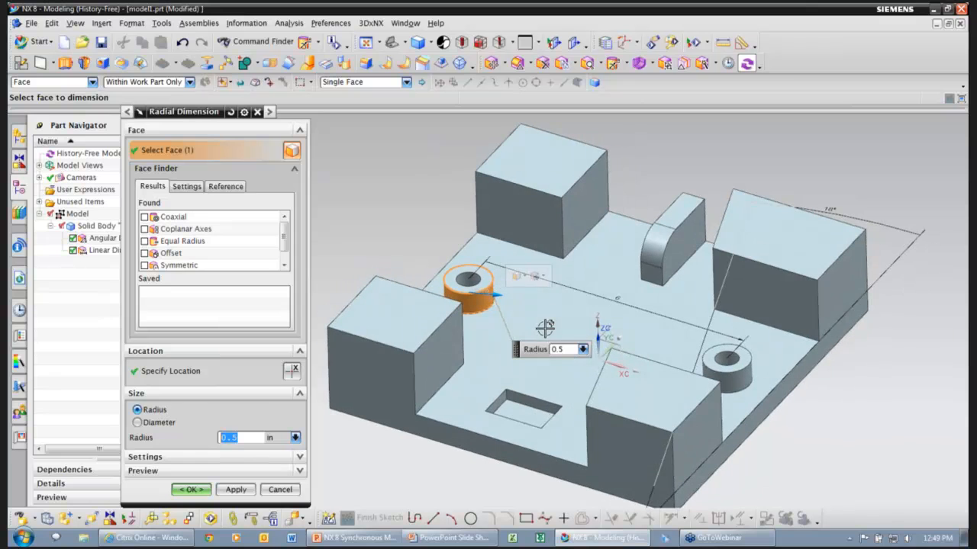
pyautogui.moveTo(496, 294); pyautogui.dragTo(499, 296)
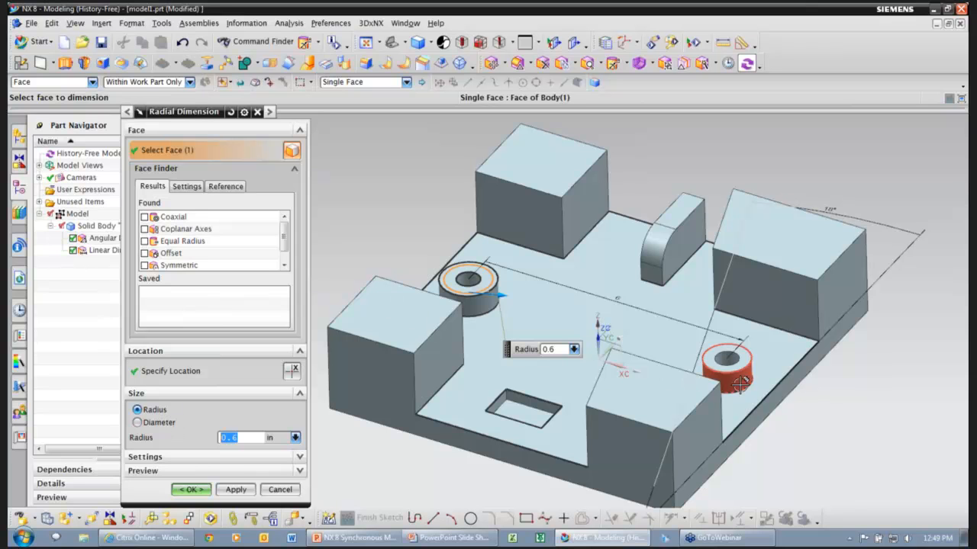
# Step: Include the other boss through the Equal Radius result, set the radius to 0.75 in and accept the radial dimension
pyautogui.click(144, 241)
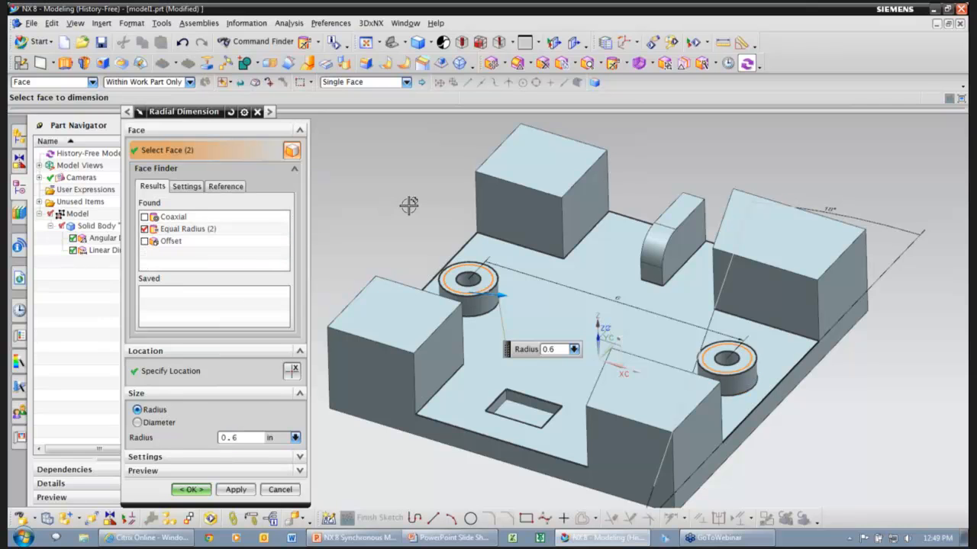
pyautogui.moveTo(501, 296); pyautogui.dragTo(511, 298)
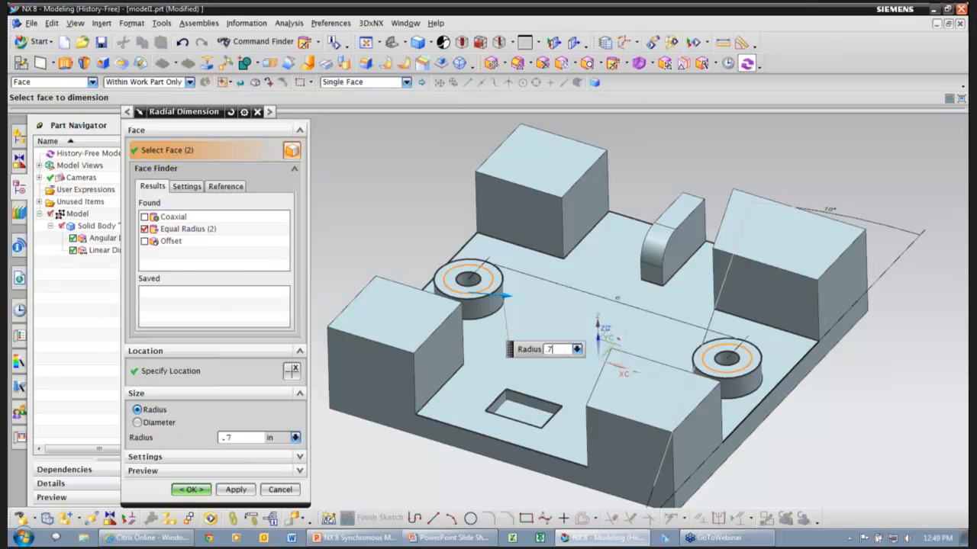
pyautogui.write('5')
pyautogui.press('Return')
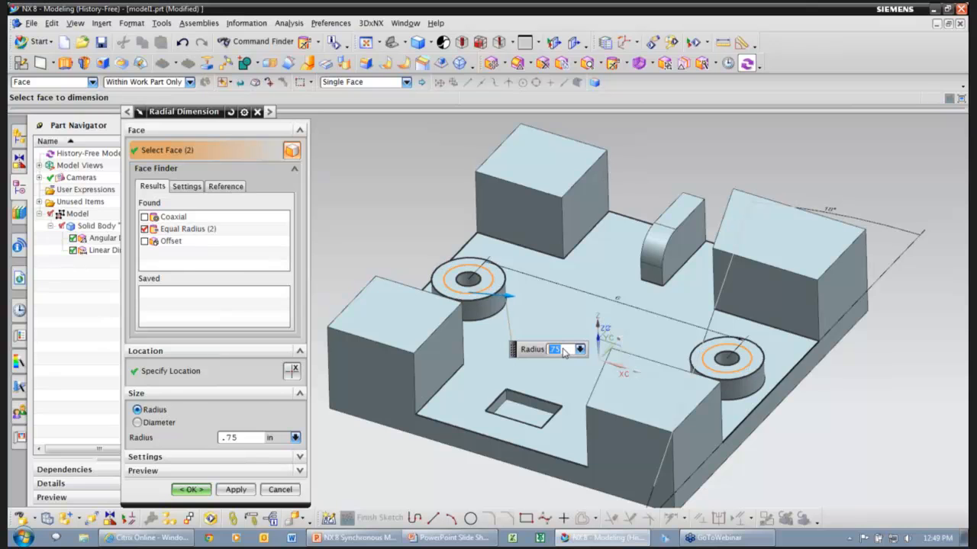
pyautogui.click(191, 490)
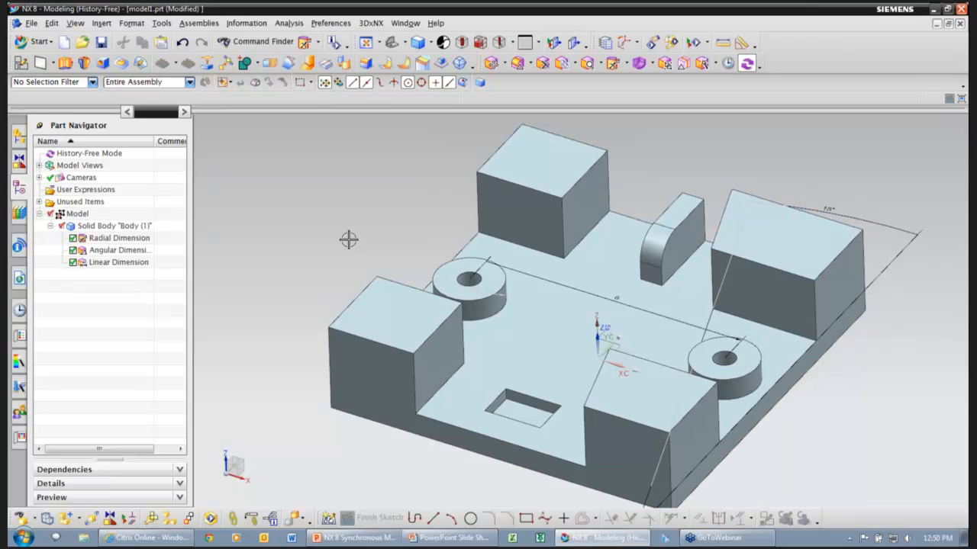
pyautogui.click(626, 67)
pyautogui.click(645, 81)
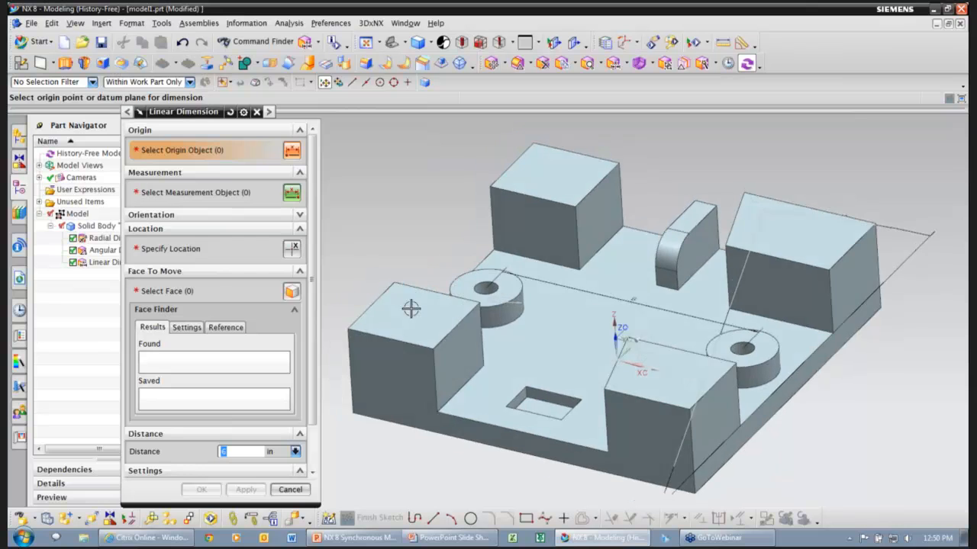
pyautogui.click(472, 336)
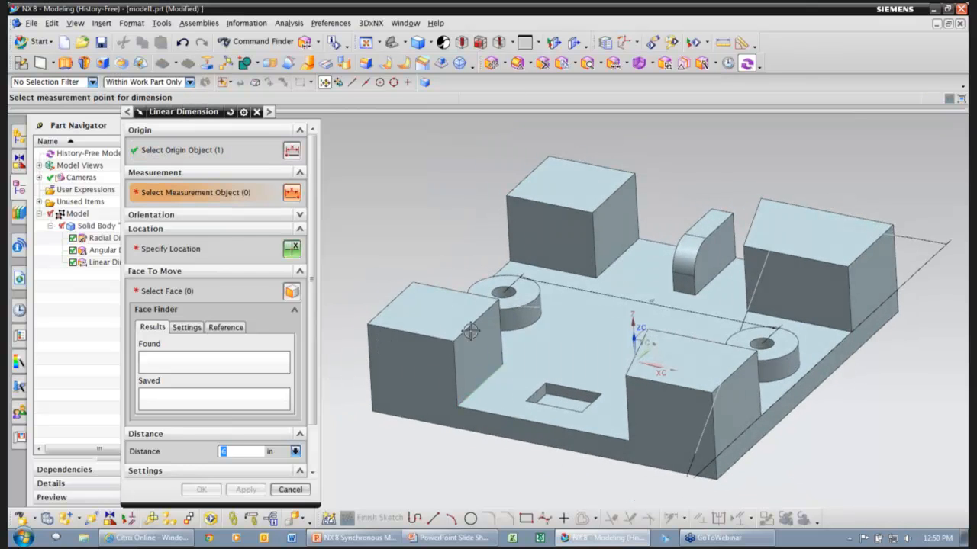
pyautogui.click(470, 326)
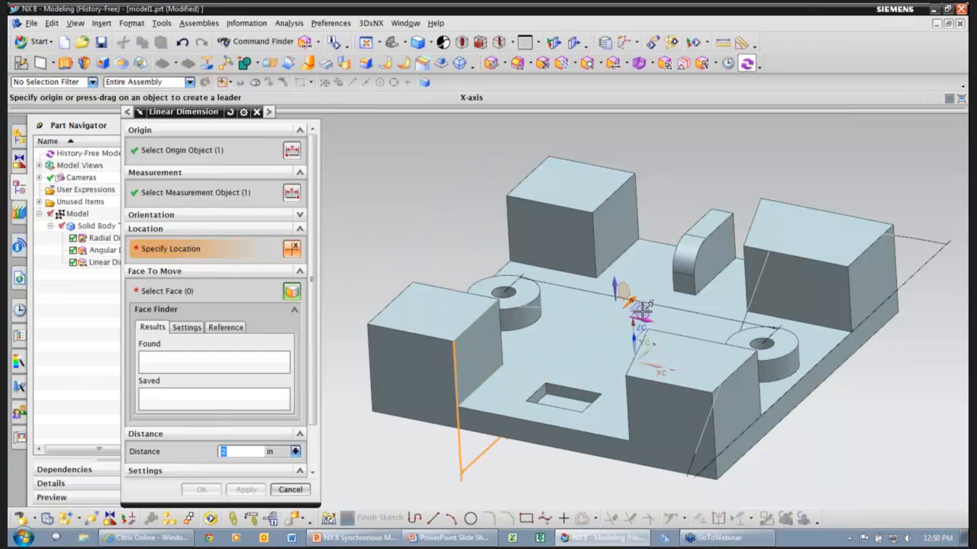
pyautogui.click(290, 489)
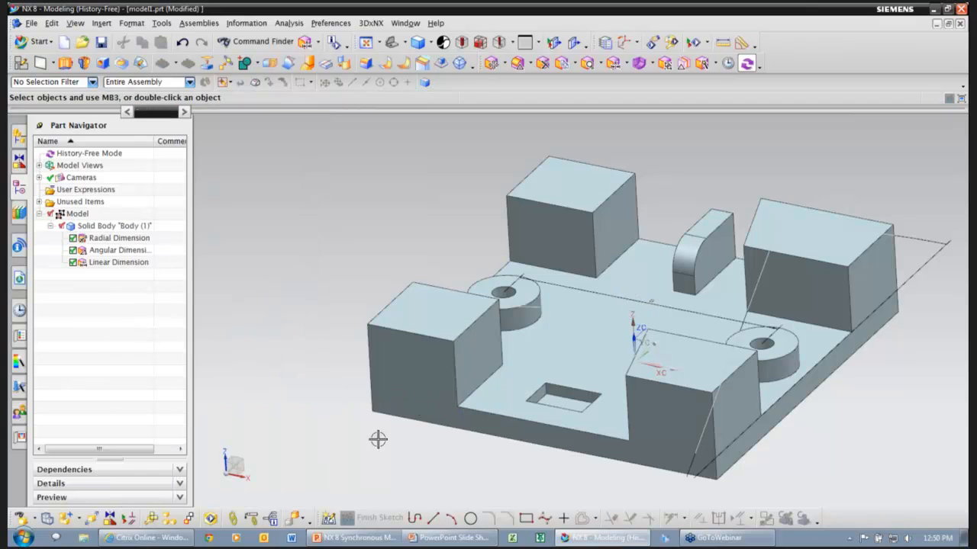
# Step: Add a linear dimension for the front-left block's height above the plate, placed beside the block, and accept it
pyautogui.click(614, 63)
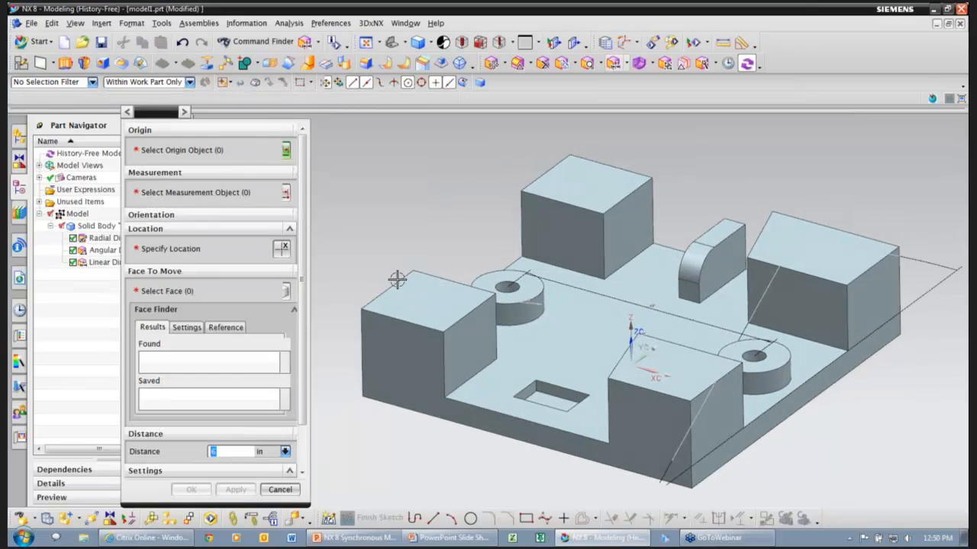
pyautogui.click(446, 336)
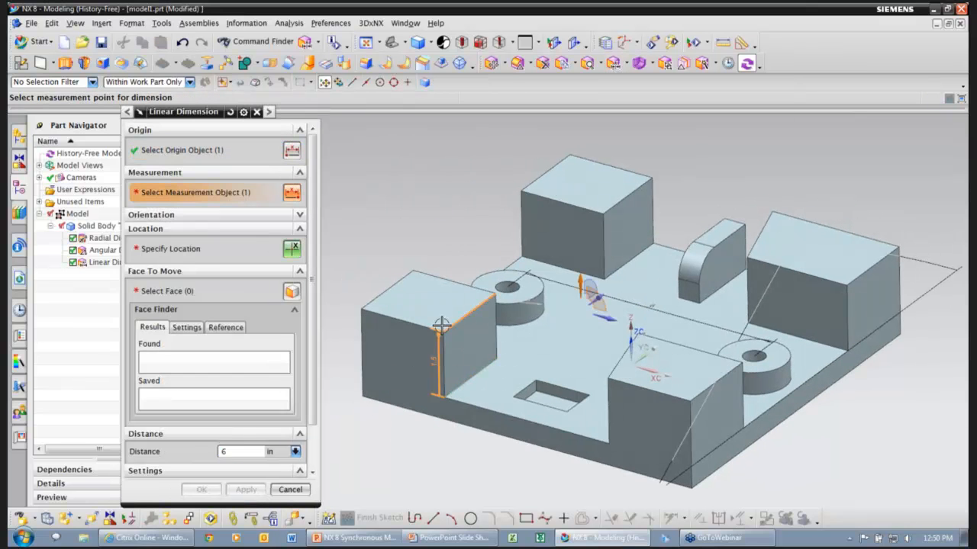
pyautogui.click(376, 335)
pyautogui.click(342, 313)
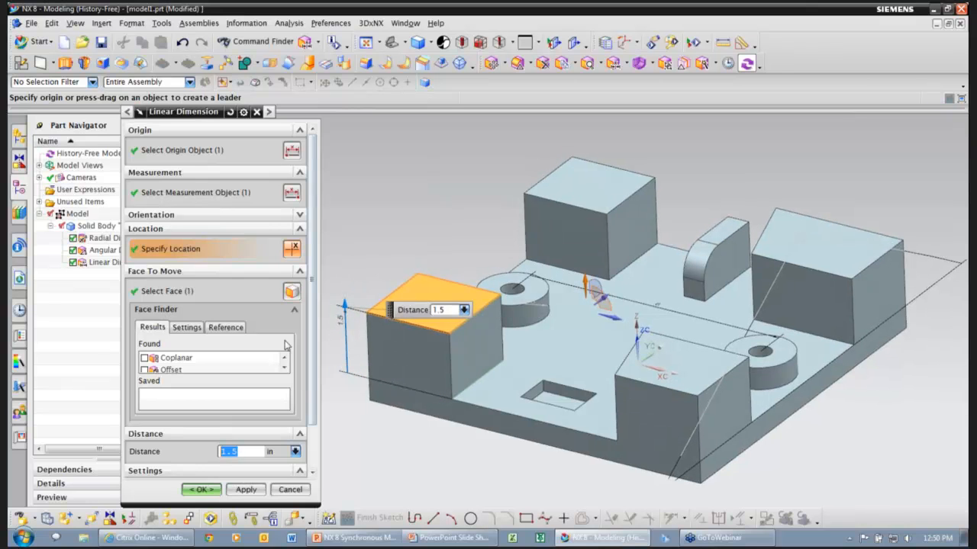
pyautogui.scroll(-2, 311, 367)
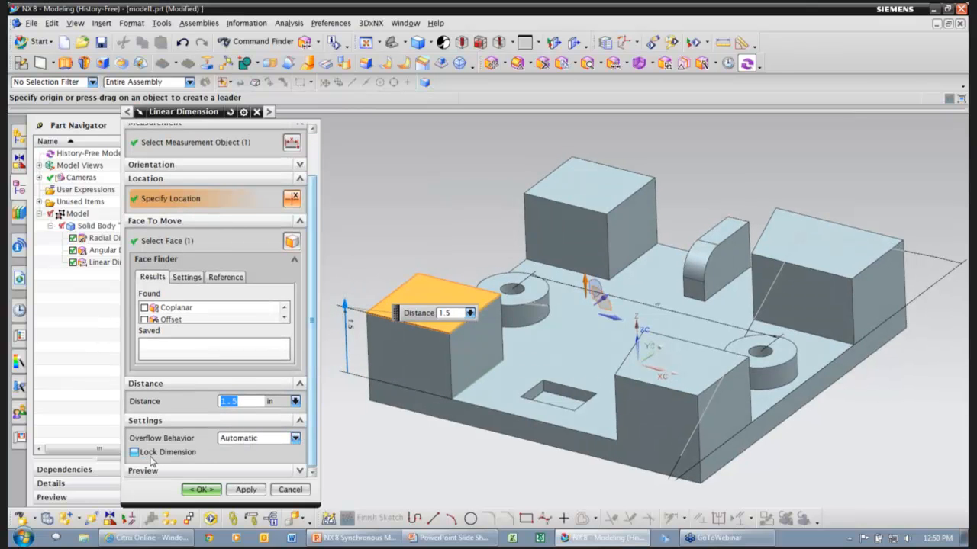
pyautogui.click(200, 489)
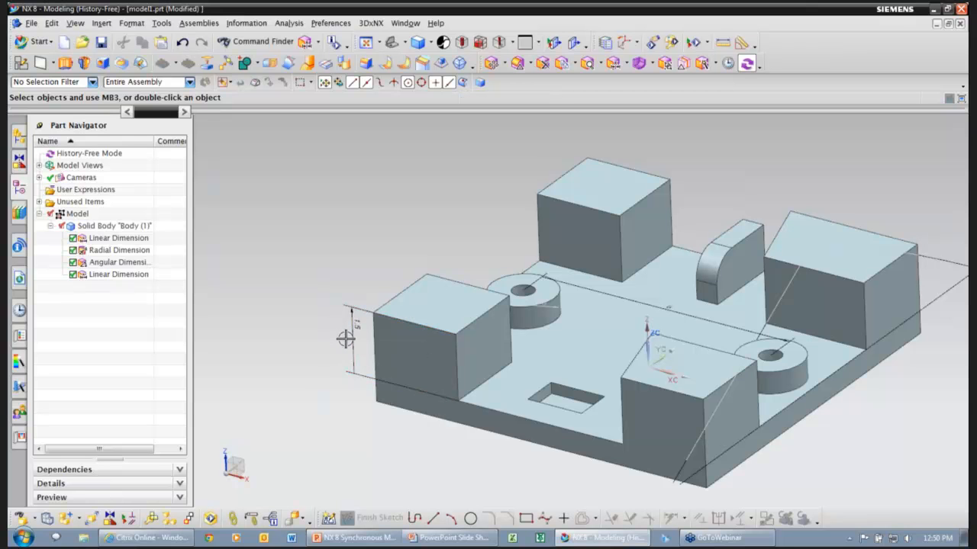
# Step: Try moving the plate's upper face up by 0.3 in with Move Face, and cancel the move
pyautogui.click(490, 63)
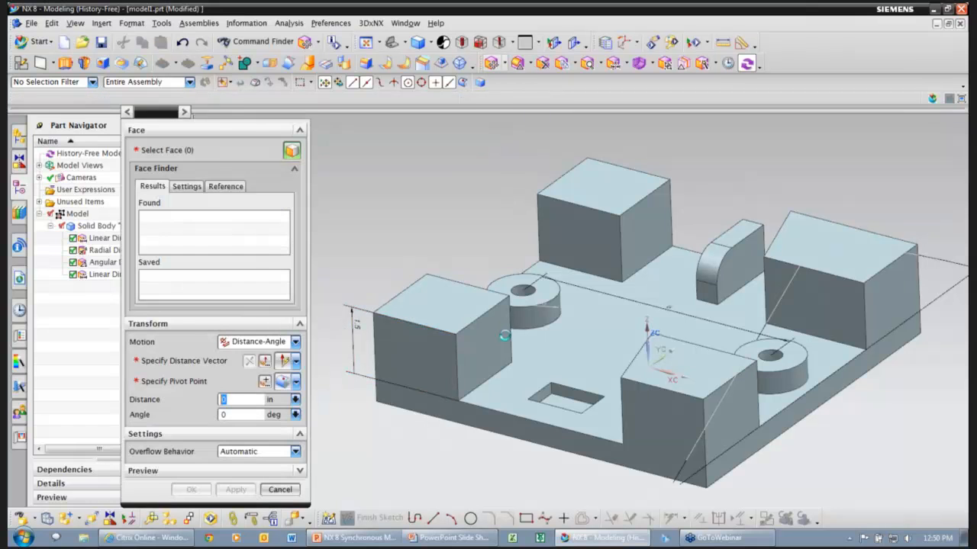
pyautogui.click(510, 388)
pyautogui.click(509, 353)
pyautogui.write('0.1')
pyautogui.press('Return')
pyautogui.moveTo(510, 353); pyautogui.dragTo(510, 350)
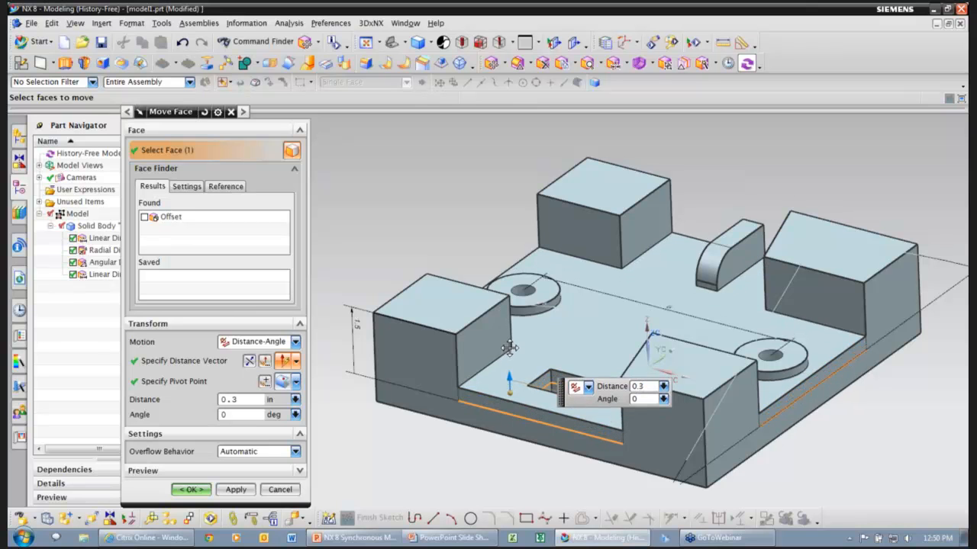
pyautogui.click(279, 489)
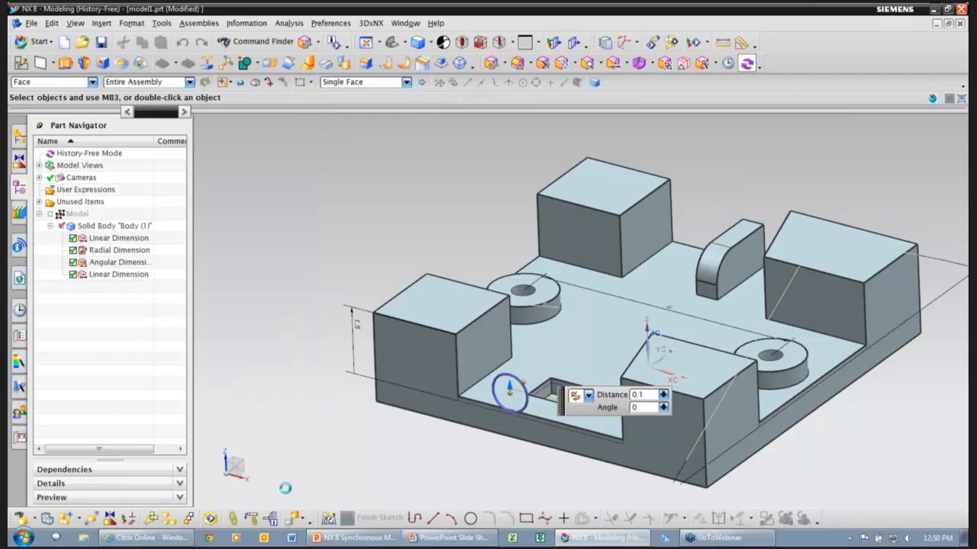
# Step: Lock the height dimension of the front-left block
pyautogui.rightClick(352, 326)
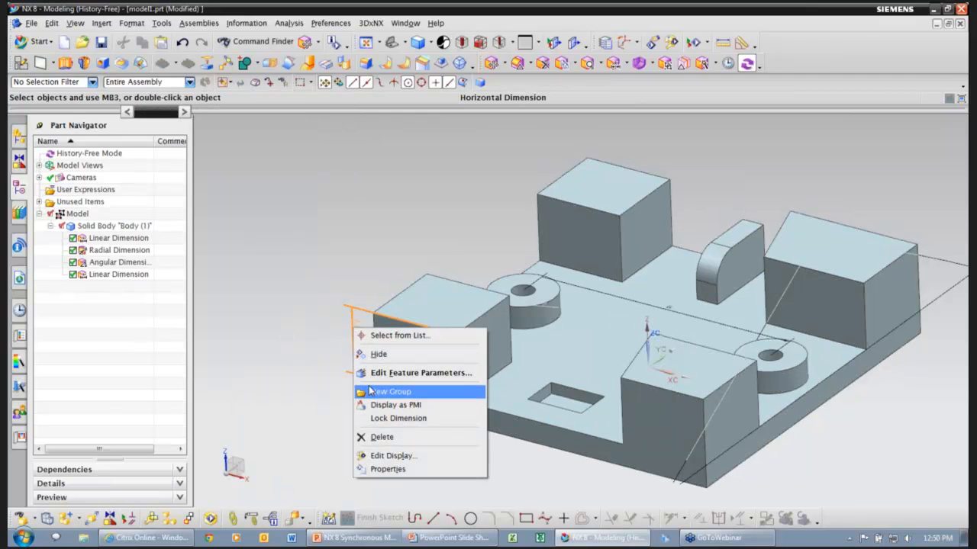
pyautogui.click(398, 418)
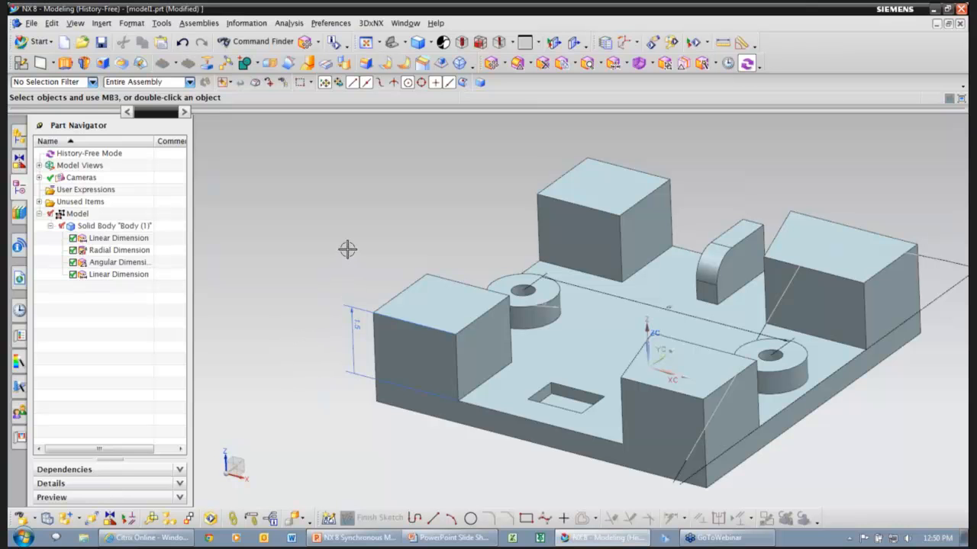
# Step: Try to move the plate's upper face upward with the block's height dimension locked, and leave Move Face without changes
pyautogui.click(492, 64)
pyautogui.click(496, 375)
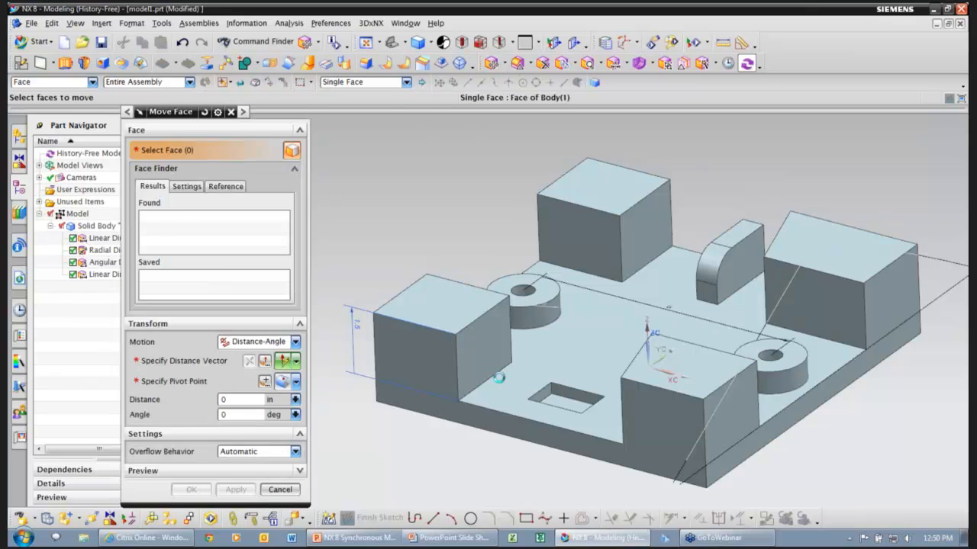
pyautogui.moveTo(500, 365); pyautogui.dragTo(496, 335)
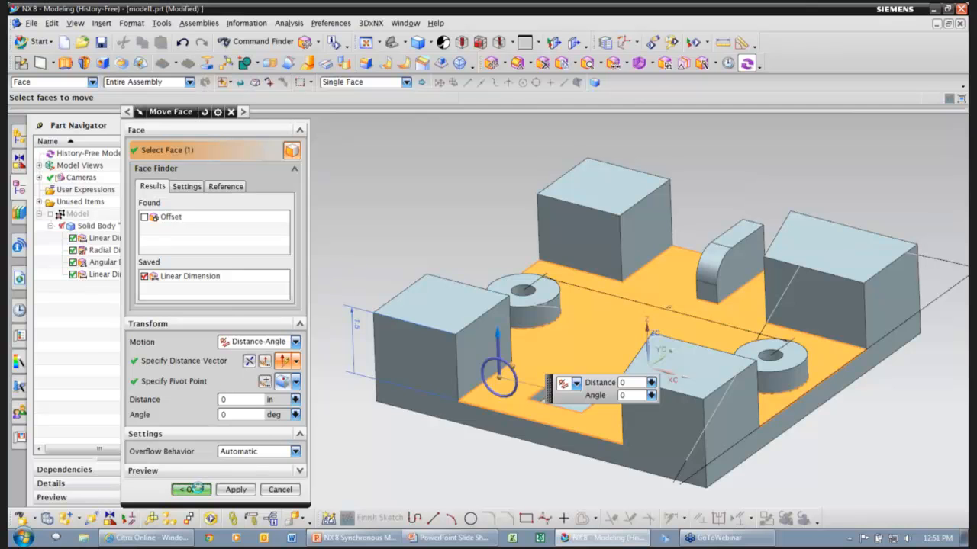
pyautogui.click(191, 489)
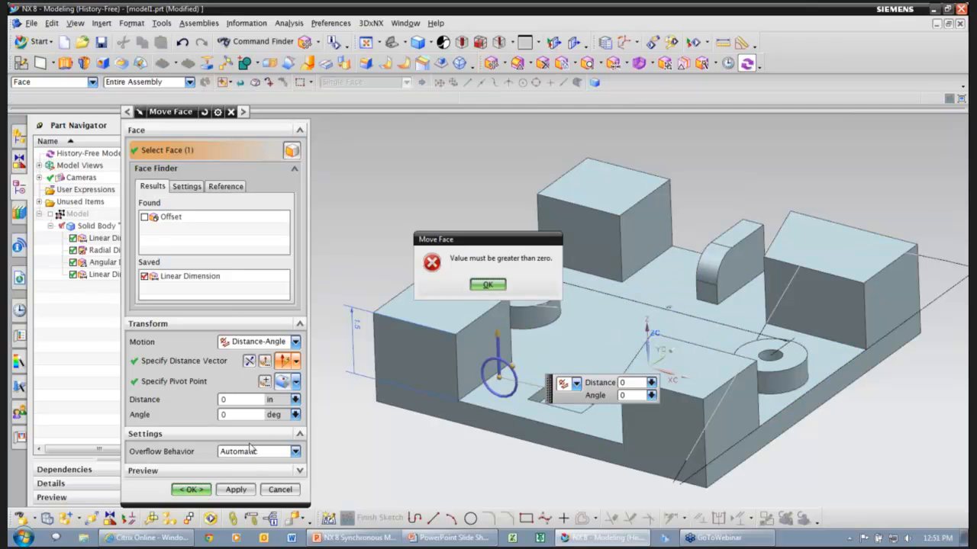
pyautogui.click(285, 490)
pyautogui.scroll(-1, 391, 227)
pyautogui.scroll(-2, 391, 227)
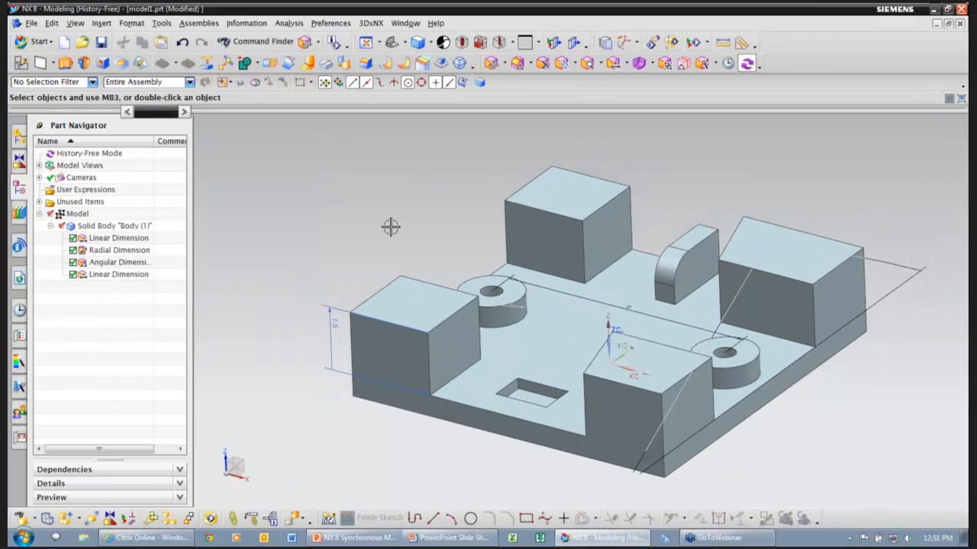
pyautogui.scroll(-1, 391, 227)
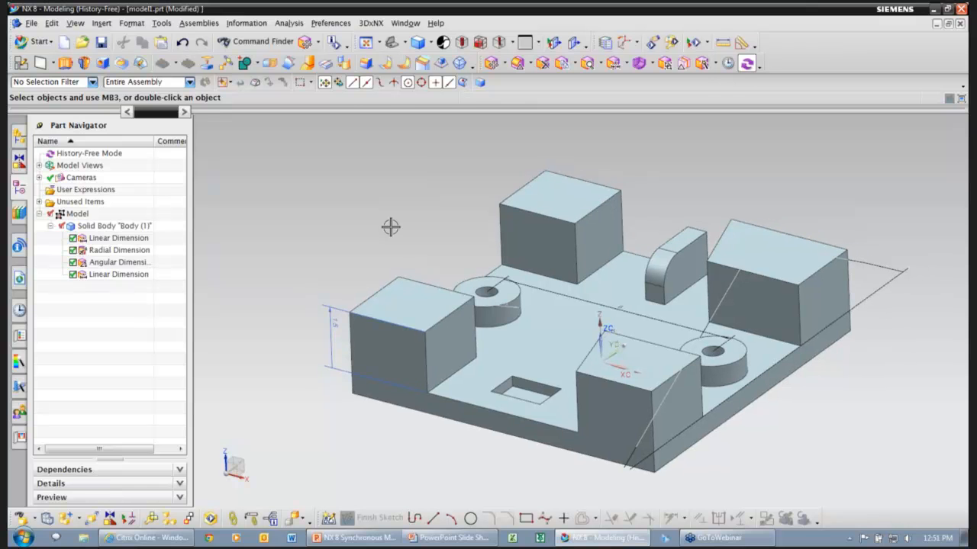
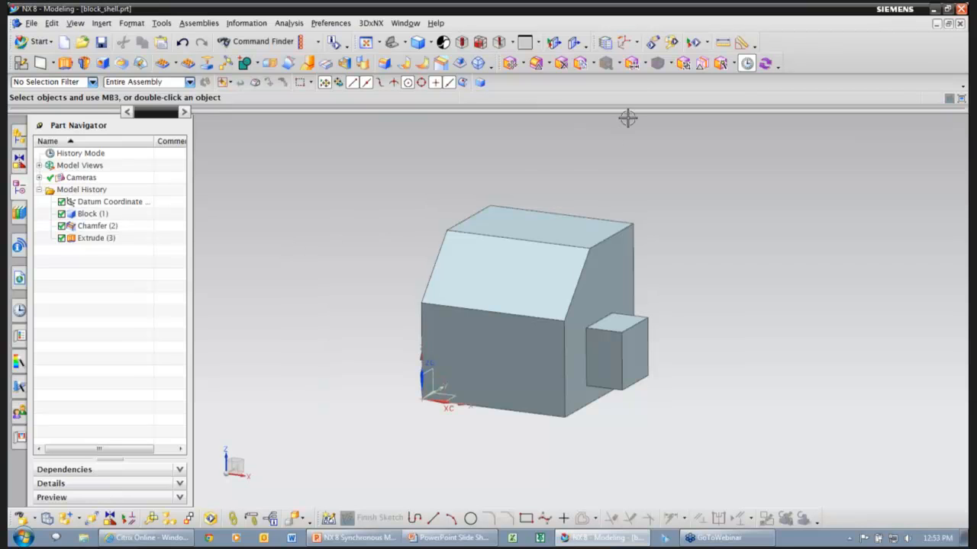
# Step: Switch the block_shell part to History-Free Mode to enable the shell commands
pyautogui.click(672, 65)
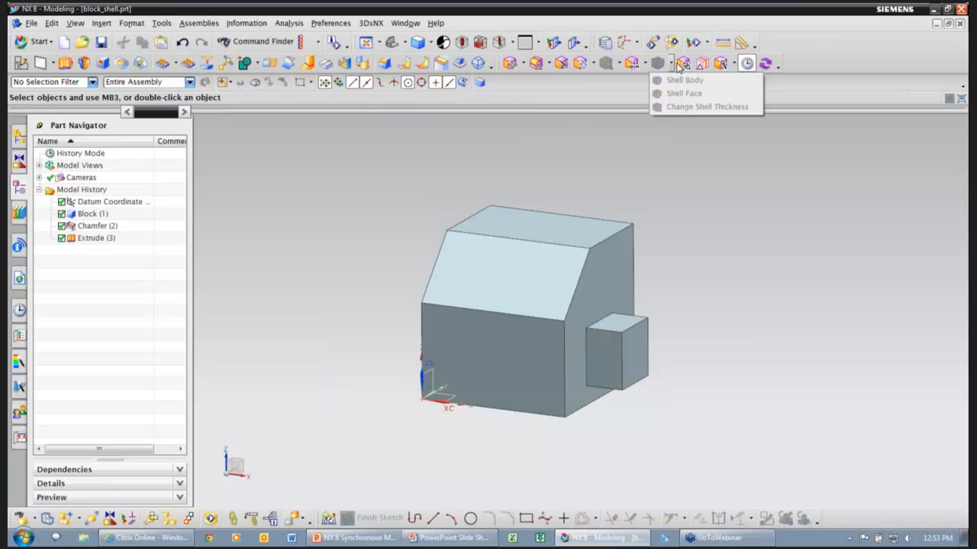
pyautogui.click(665, 124)
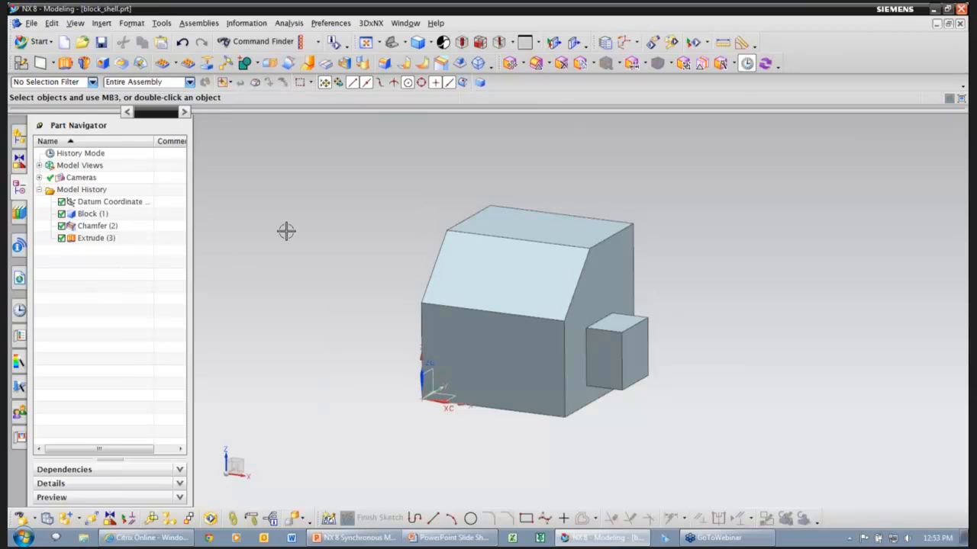
pyautogui.click(345, 64)
pyautogui.rightClick(134, 160)
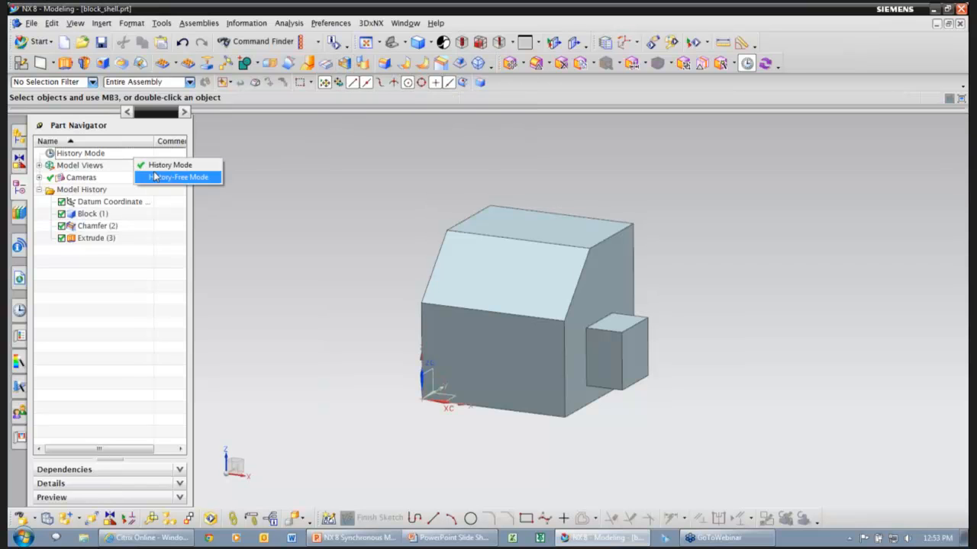
pyautogui.click(153, 177)
pyautogui.click(392, 296)
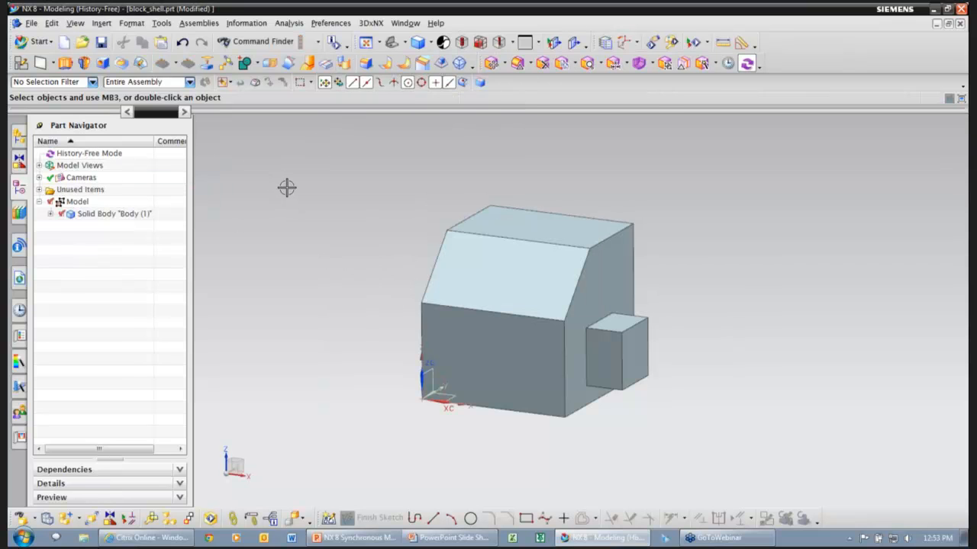
# Step: Try a Shell Body on the block with 0.1 in walls, piercing the sloped and front faces, and undo it
pyautogui.click(652, 65)
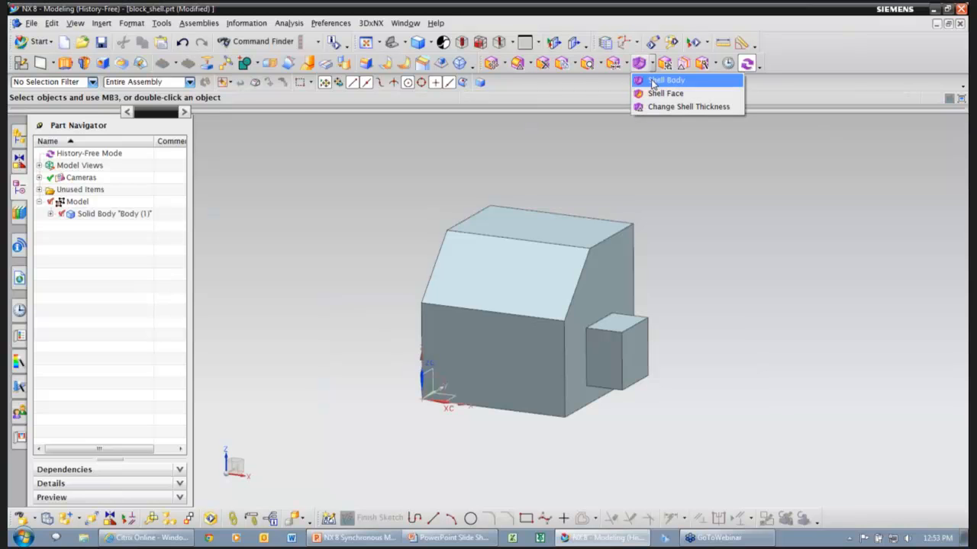
pyautogui.click(658, 80)
pyautogui.moveTo(405, 219); pyautogui.dragTo(376, 218, button='middle')
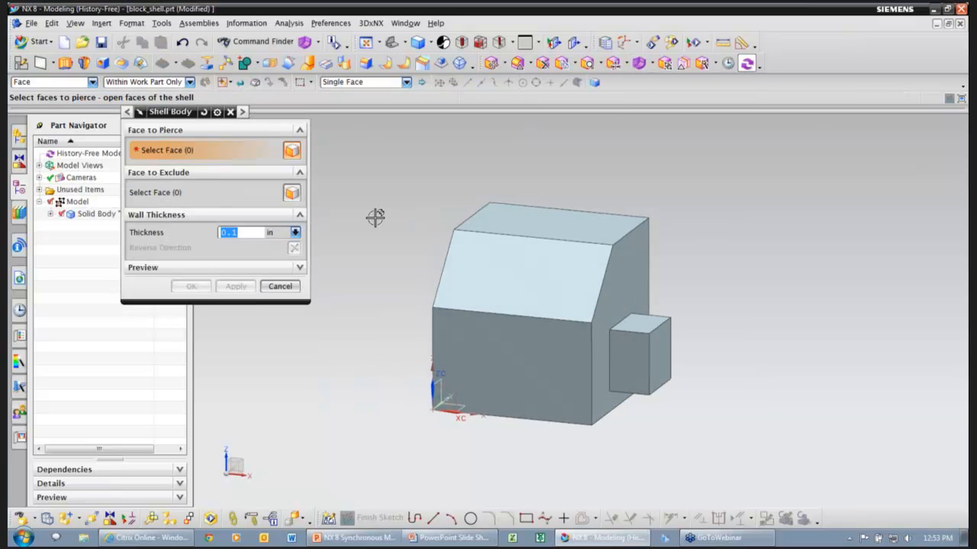
pyautogui.click(517, 272)
pyautogui.click(504, 374)
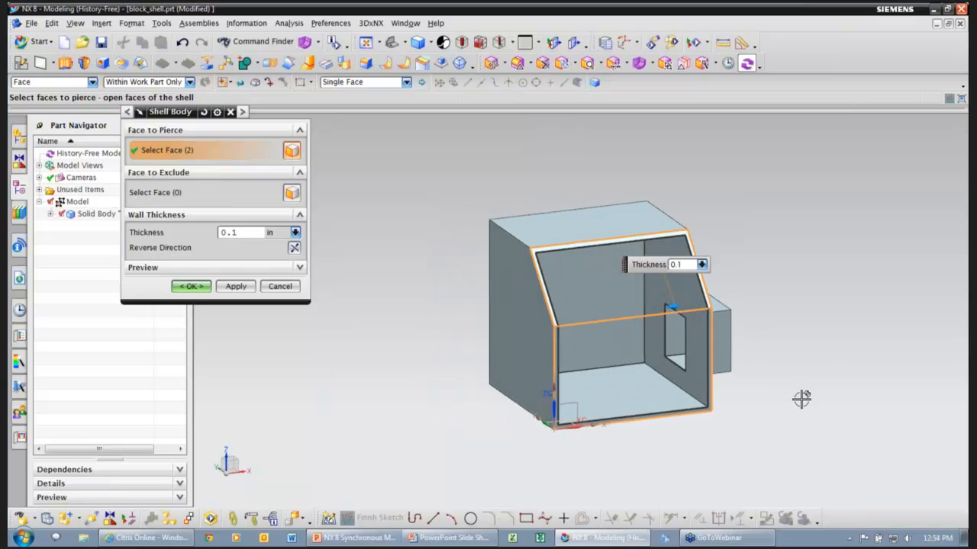
pyautogui.click(191, 286)
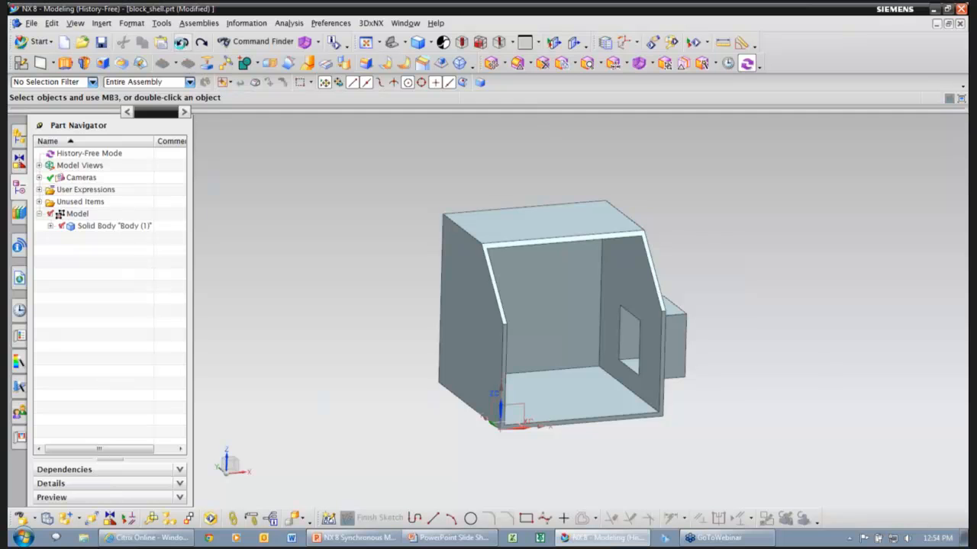
pyautogui.click(182, 44)
# Step: Start a Shell Body with 0.1 in wall thickness, piercing the block's sloped face and front face
pyautogui.click(640, 63)
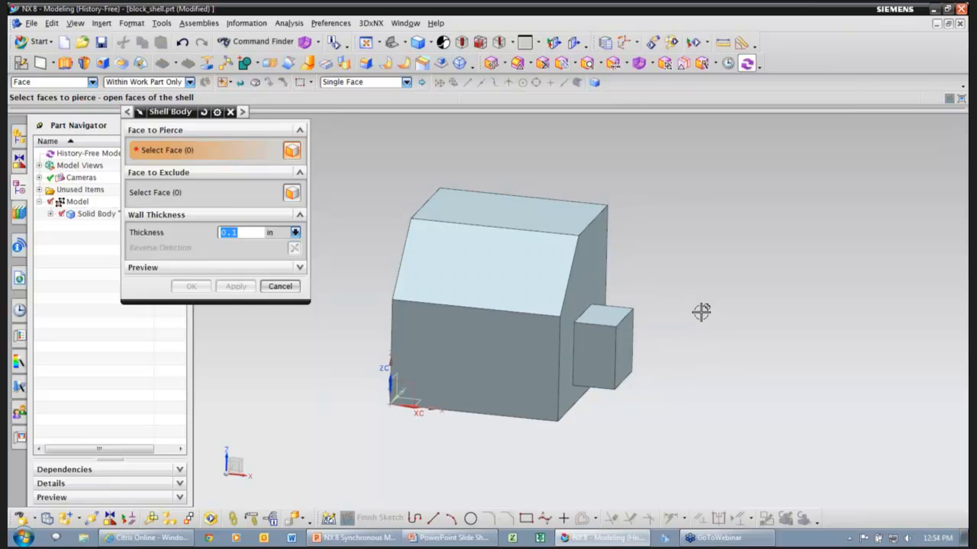
pyautogui.moveTo(722, 335); pyautogui.dragTo(722, 372, button='middle')
pyautogui.click(525, 290)
pyautogui.click(545, 323)
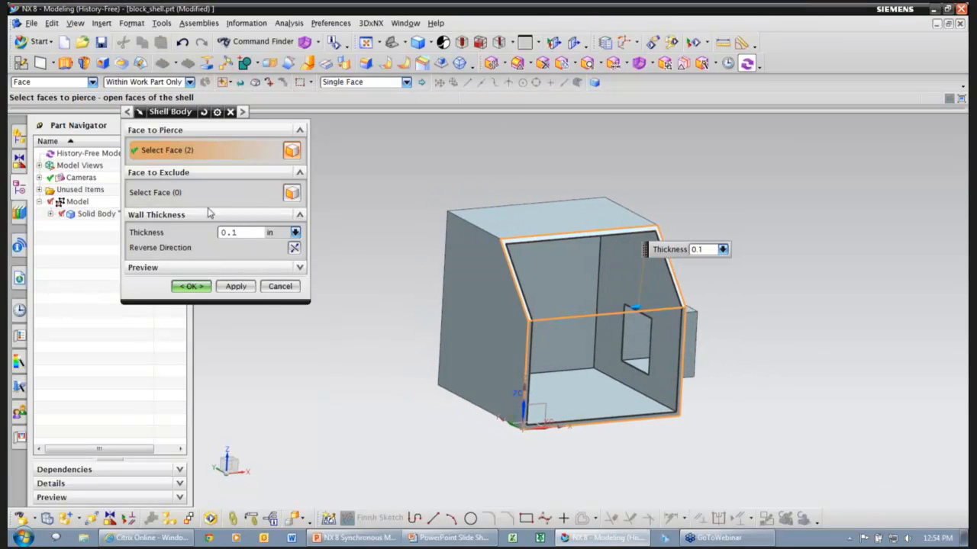
# Step: Exclude all five faces of the small side block from the shell and create the shelled body
pyautogui.click(191, 197)
pyautogui.moveTo(496, 282); pyautogui.dragTo(649, 355, button='middle')
pyautogui.click(611, 311)
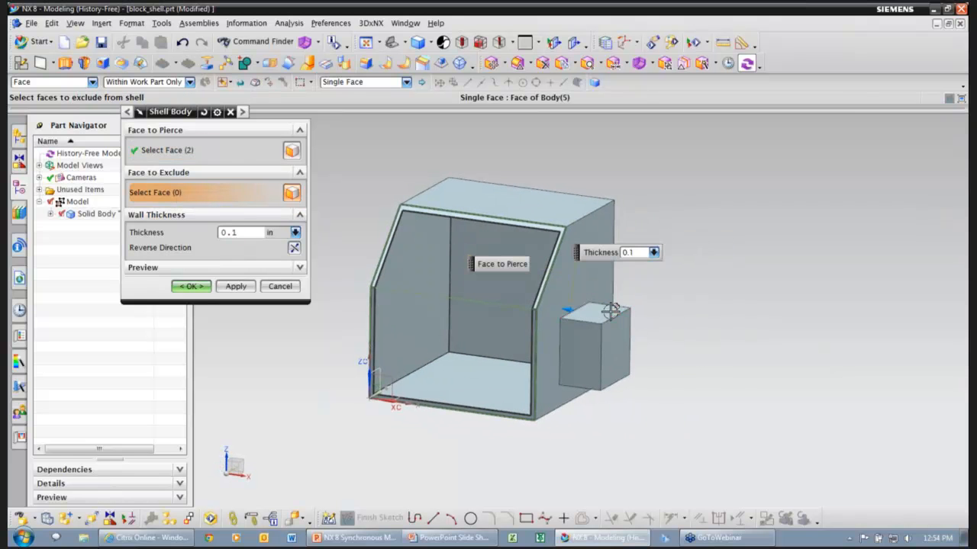
pyautogui.click(590, 350)
pyautogui.click(605, 354)
pyautogui.moveTo(648, 406); pyautogui.dragTo(639, 328, button='middle')
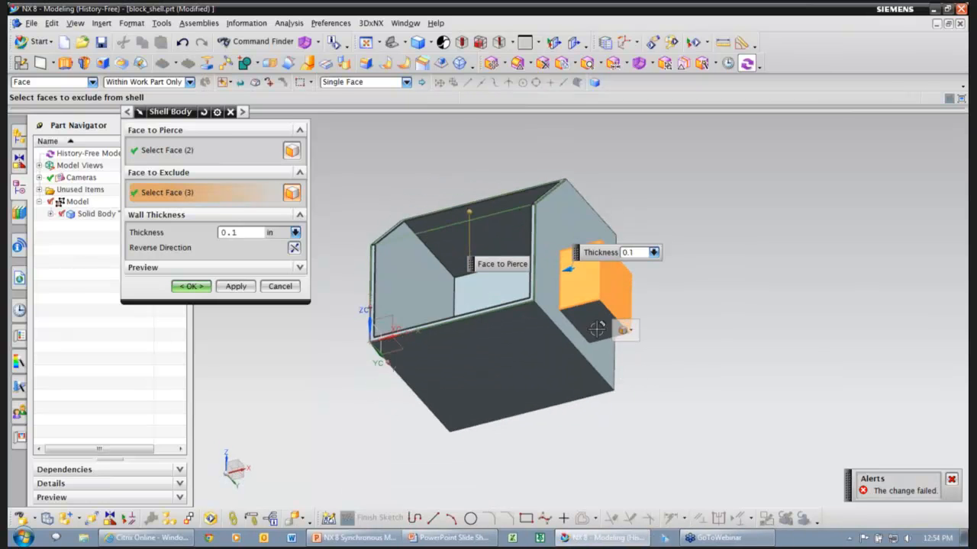
pyautogui.click(599, 331)
pyautogui.moveTo(687, 371); pyautogui.dragTo(565, 337, button='middle')
pyautogui.click(515, 326)
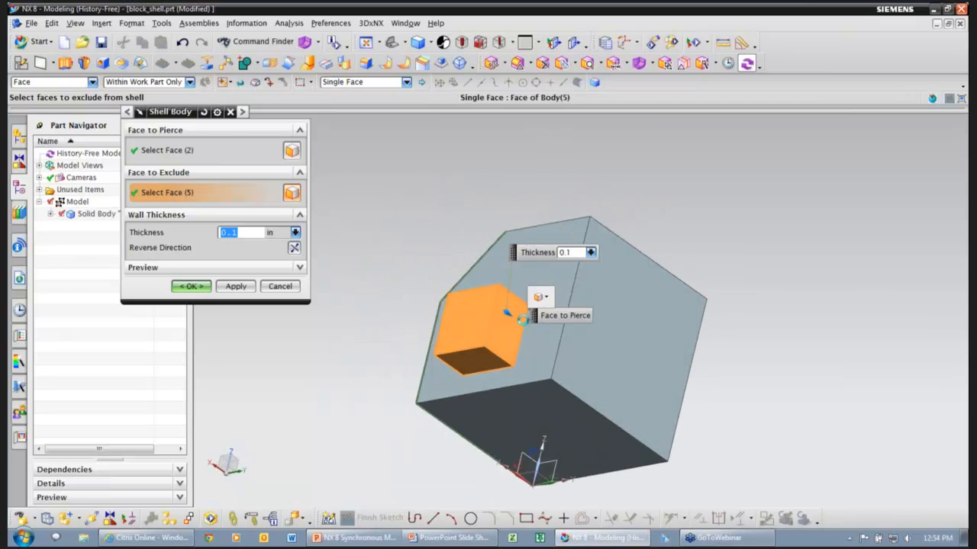
pyautogui.moveTo(761, 322); pyautogui.dragTo(608, 292, button='middle')
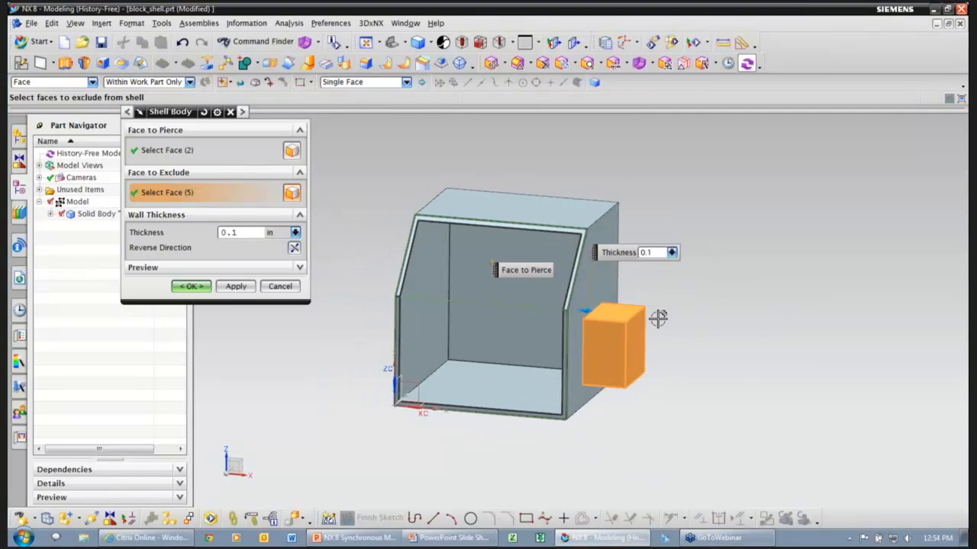
pyautogui.moveTo(709, 349); pyautogui.dragTo(772, 384, button='middle')
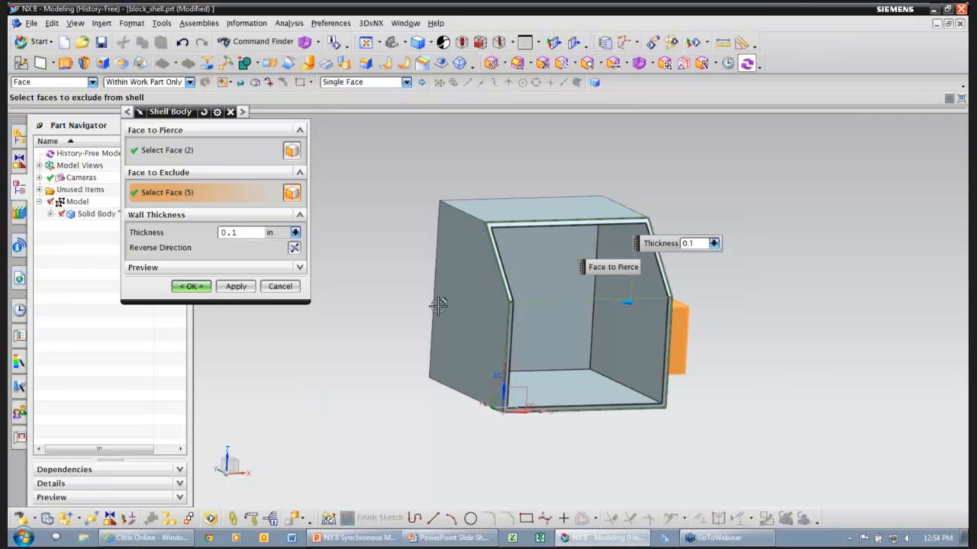
pyautogui.click(190, 286)
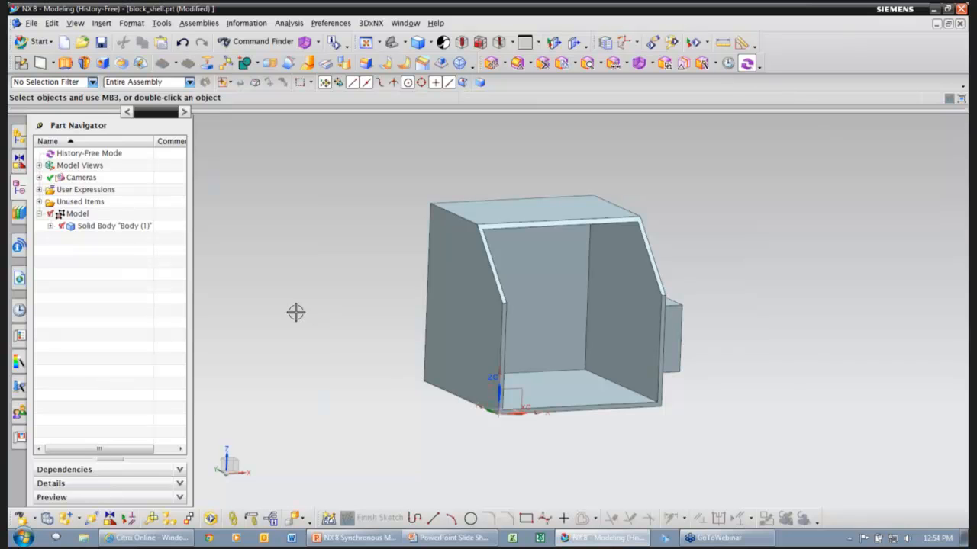
# Step: Hollow out the small side block with Shell Face on its five outer faces, using a 0.1 in wall thickness
pyautogui.moveTo(296, 312)
pyautogui.keyDown('shift'); pyautogui.mouseDown(button='middle')
pyautogui.moveTo(283, 312)
pyautogui.moveTo(294, 312)
pyautogui.mouseUp(button='middle'); pyautogui.keyUp('shift')
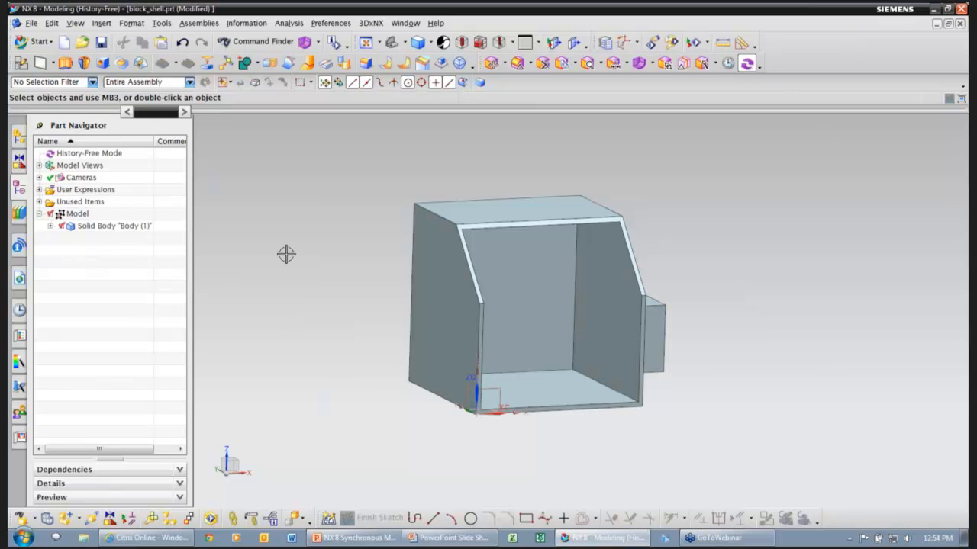
pyautogui.moveTo(286, 255); pyautogui.dragTo(256, 320, button='middle')
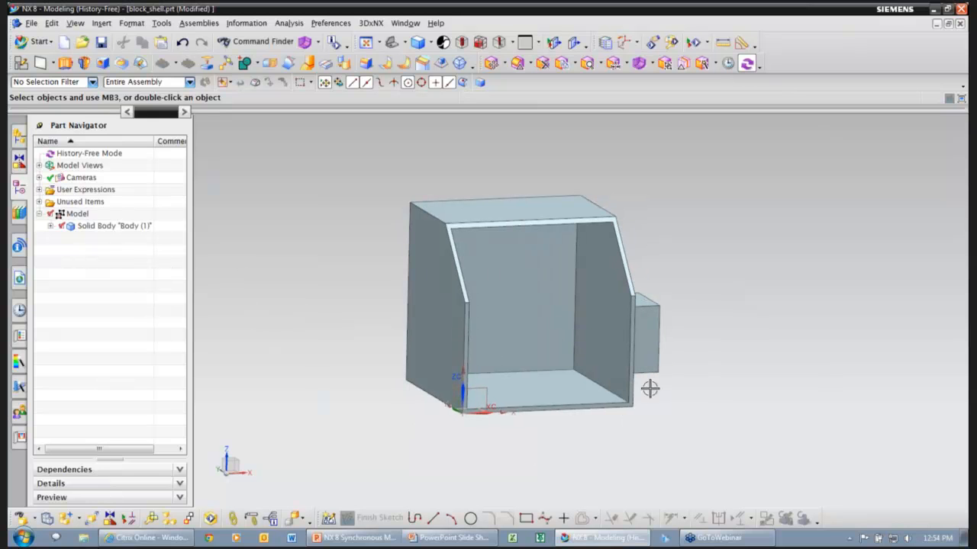
pyautogui.click(650, 64)
pyautogui.click(660, 95)
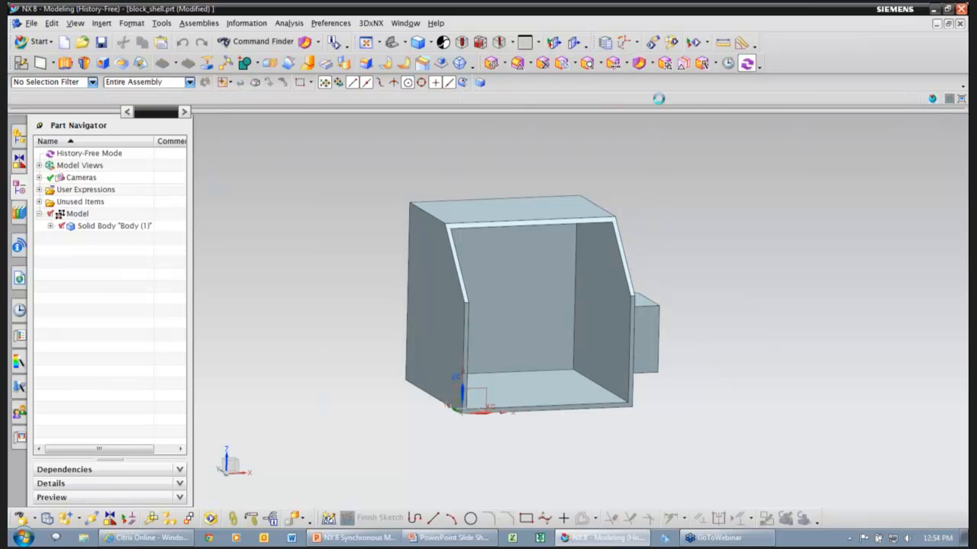
pyautogui.moveTo(689, 203); pyautogui.dragTo(585, 324, button='middle')
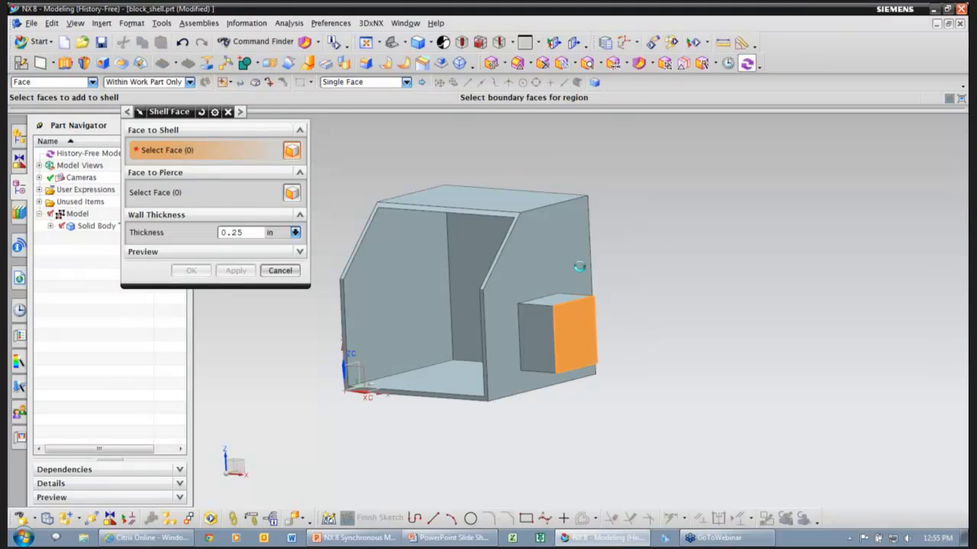
pyautogui.click(584, 323)
pyautogui.moveTo(706, 389); pyautogui.dragTo(726, 391, button='middle')
pyautogui.moveTo(384, 272); pyautogui.dragTo(320, 280, button='middle')
pyautogui.moveTo(665, 390); pyautogui.dragTo(677, 394, button='middle')
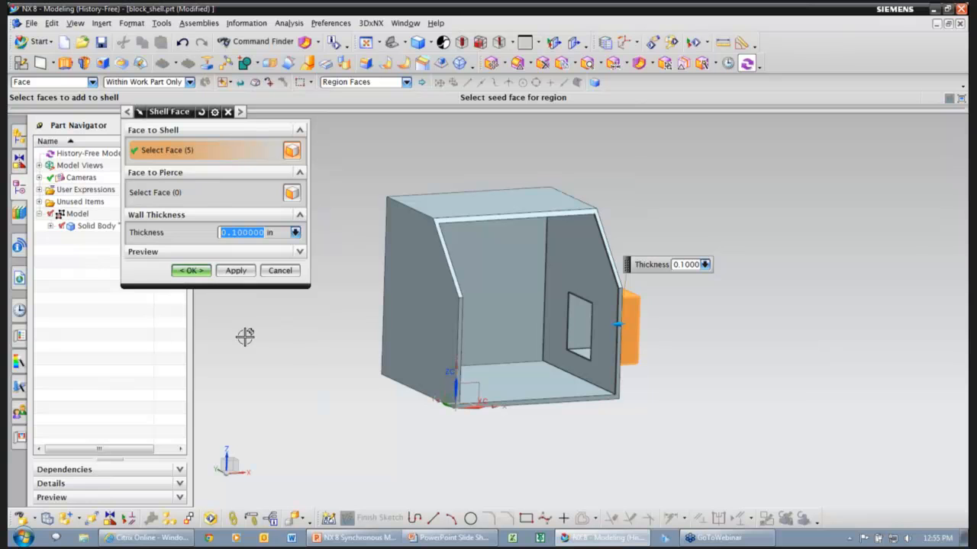
pyautogui.click(193, 272)
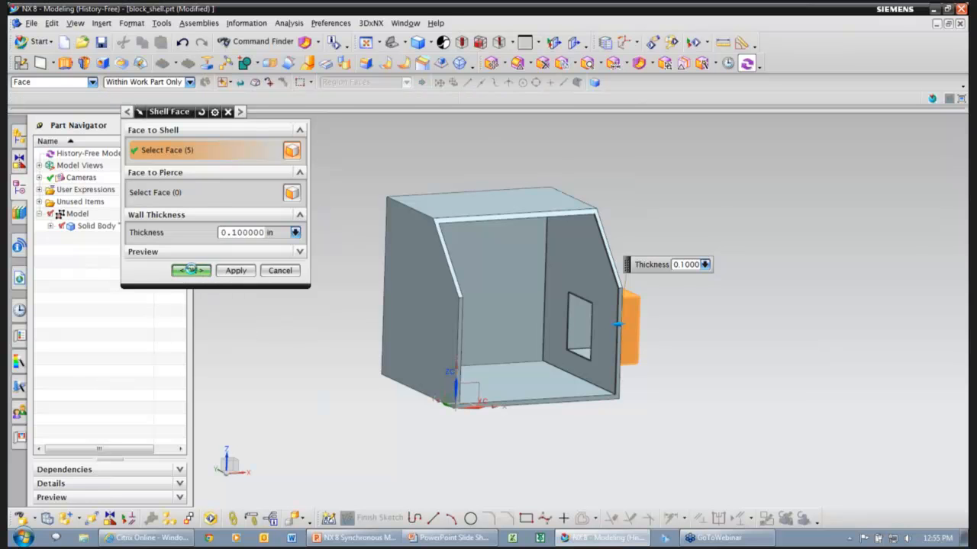
# Step: Change the shell thickness of the outer side face and its neighbors with the same thickness to 0.25 in
pyautogui.click(653, 64)
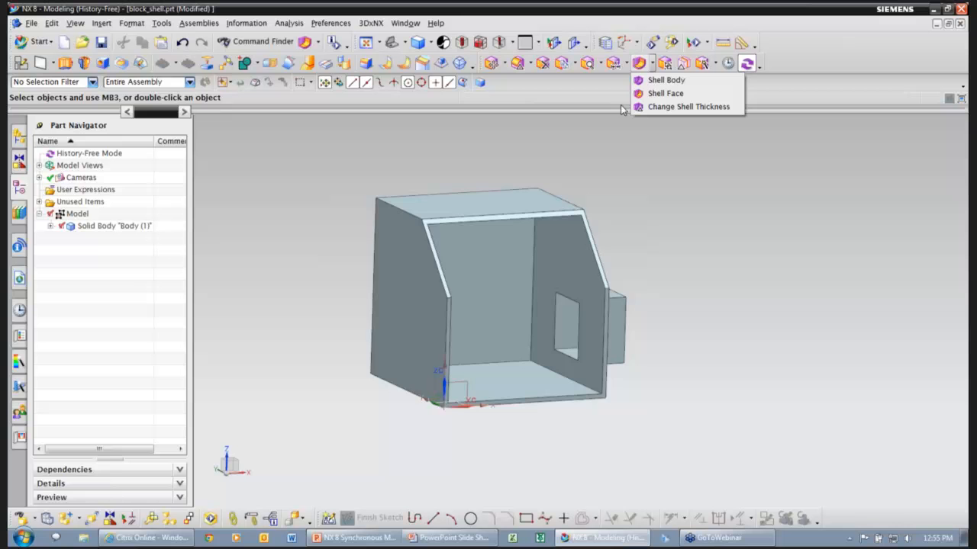
pyautogui.click(713, 108)
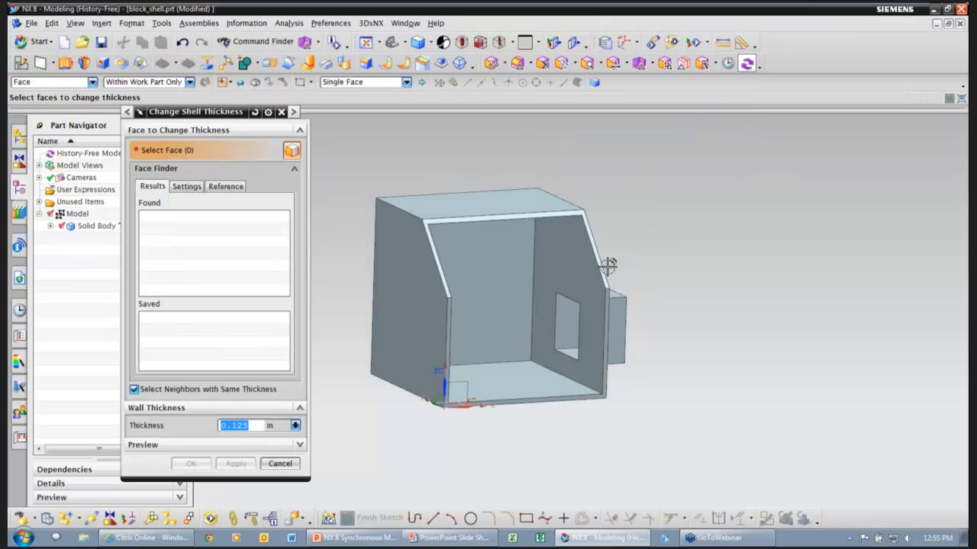
pyautogui.moveTo(615, 253); pyautogui.dragTo(445, 290, button='middle')
pyautogui.click(445, 290)
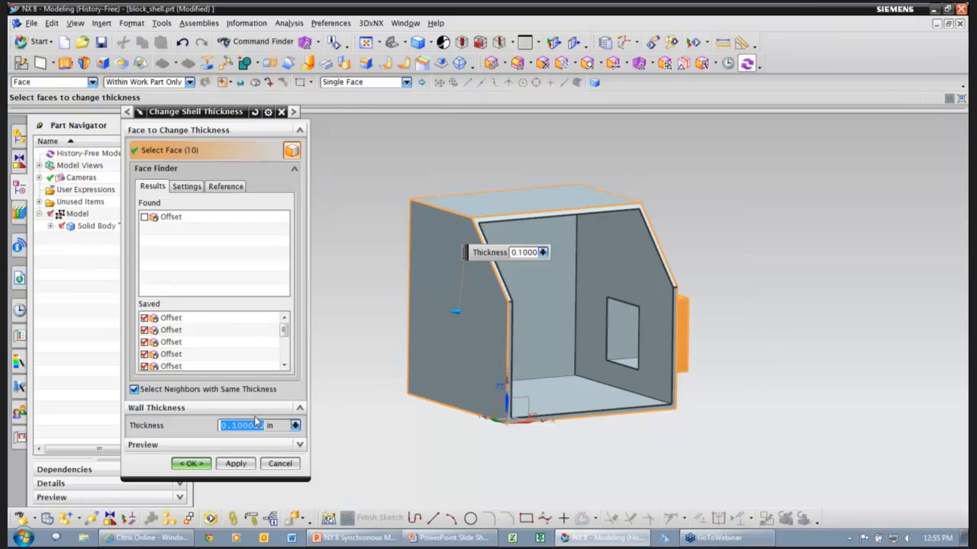
pyautogui.write('.25')
pyautogui.press('Return')
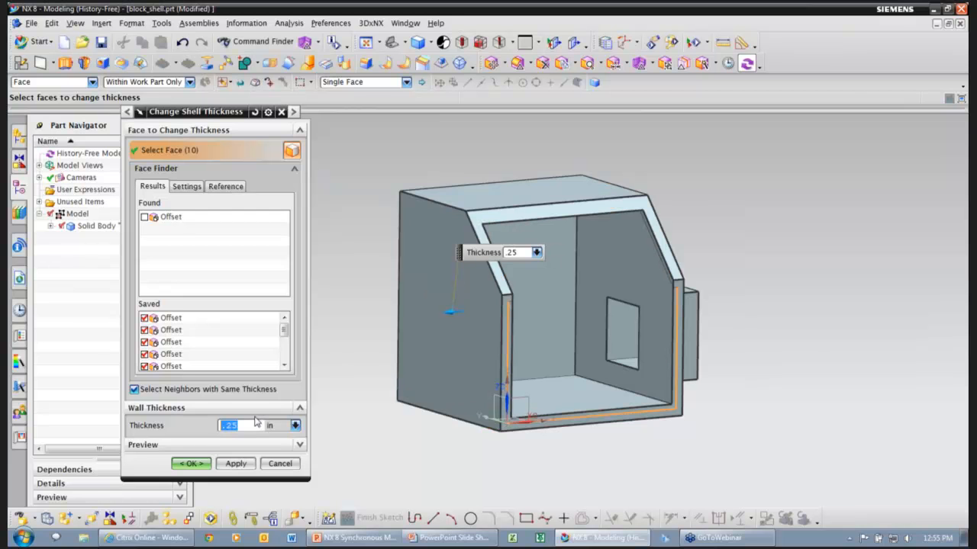
pyautogui.click(191, 464)
pyautogui.moveTo(462, 480); pyautogui.dragTo(682, 360, button='middle')
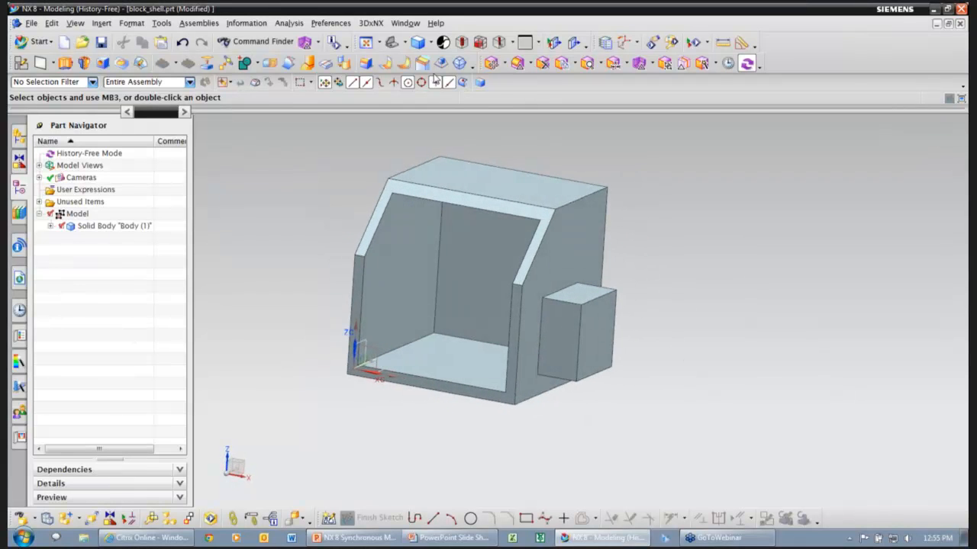
# Step: Switch to the synchrEditing part and start a 2 mm Shell Face on the outer faces of both side lugs
pyautogui.click(406, 23)
pyautogui.click(438, 124)
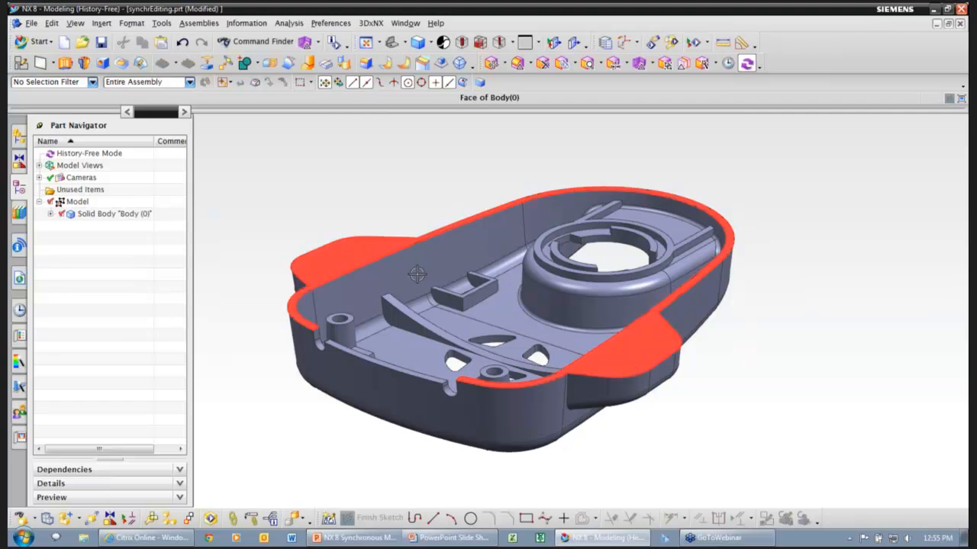
pyautogui.click(652, 66)
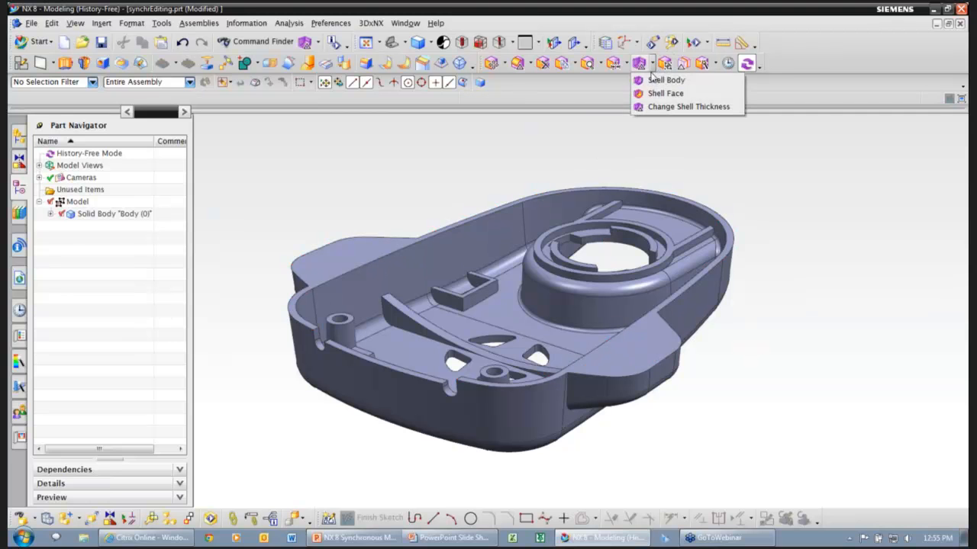
pyautogui.click(661, 94)
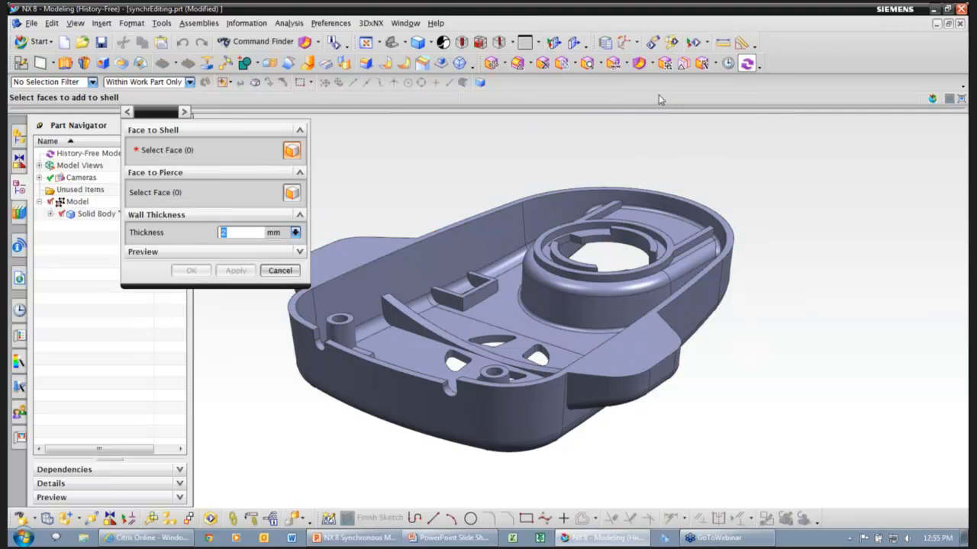
pyautogui.click(666, 372)
pyautogui.moveTo(774, 390); pyautogui.dragTo(671, 412, button='middle')
pyautogui.click(454, 325)
pyautogui.moveTo(449, 392); pyautogui.dragTo(442, 323, button='middle')
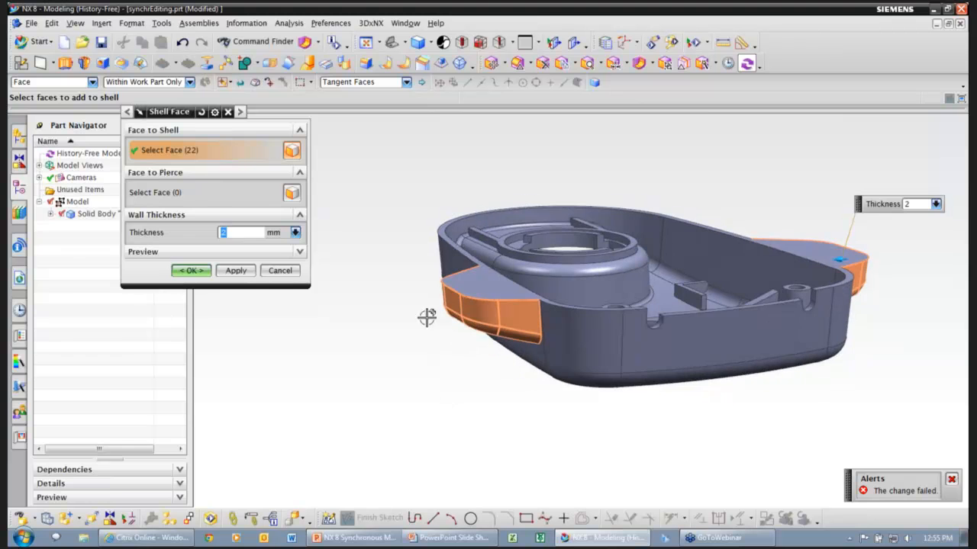
# Step: Set the housing's flat rim face as the face to pierce and create the 2 mm shell in both lugs
pyautogui.click(180, 194)
pyautogui.moveTo(382, 223); pyautogui.dragTo(405, 269, button='middle')
pyautogui.click(428, 289)
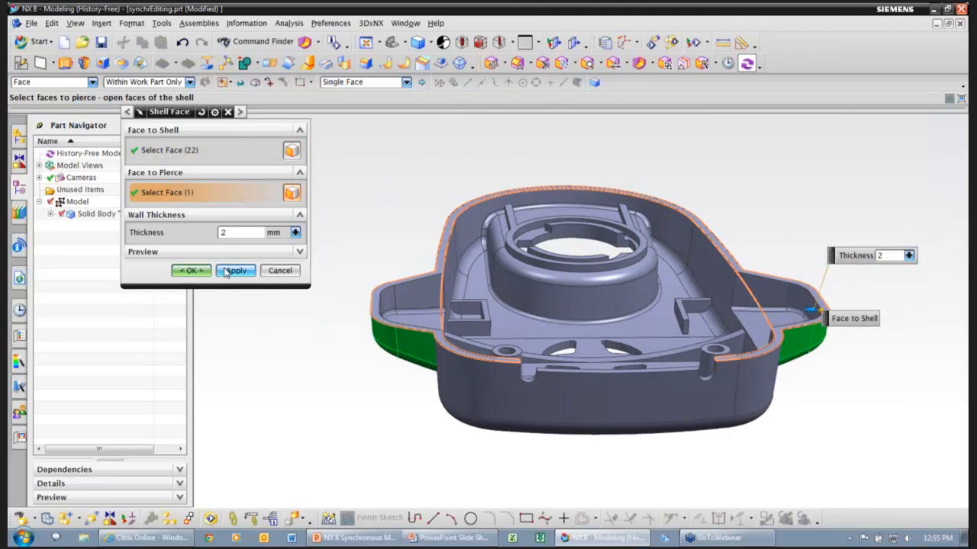
pyautogui.click(192, 271)
pyautogui.moveTo(380, 179); pyautogui.dragTo(771, 367, button='middle')
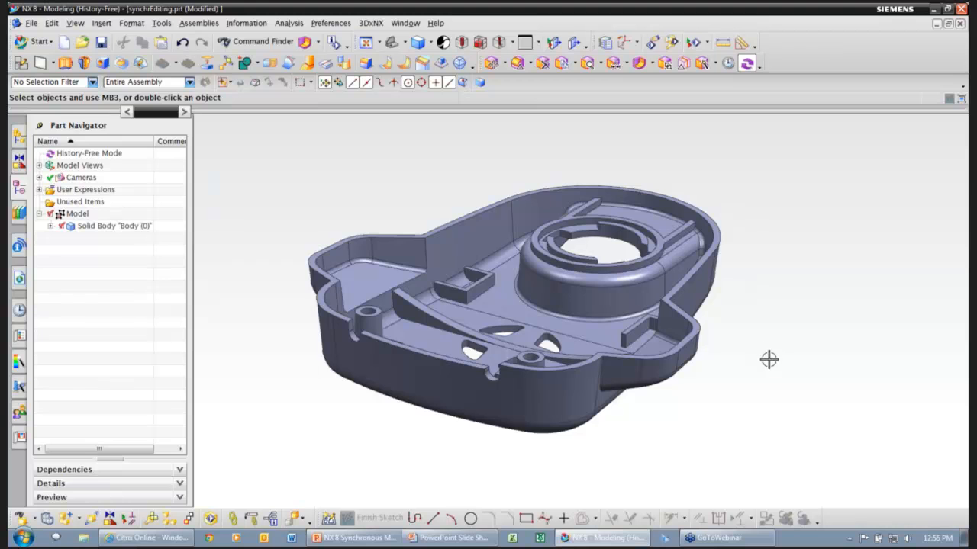
pyautogui.hotkey('alt', 'Tab')
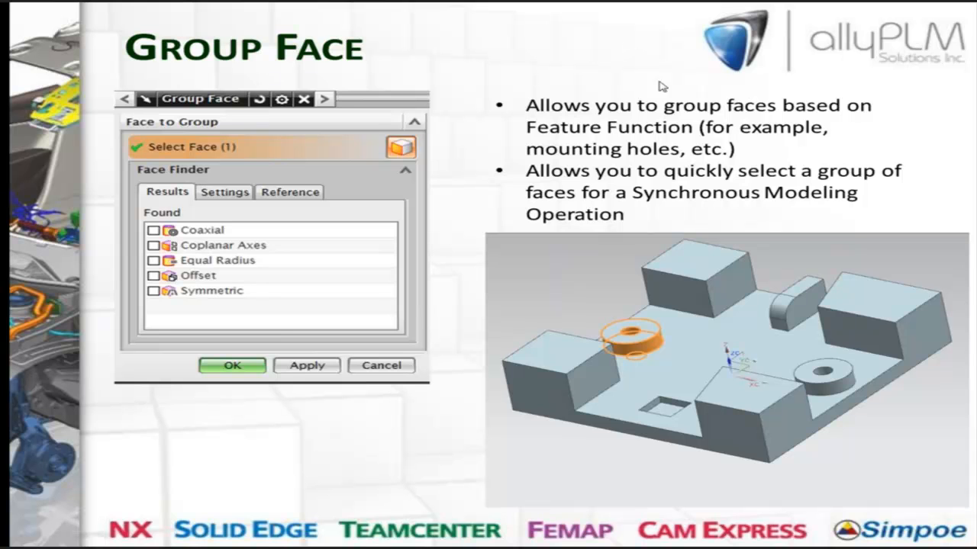
pyautogui.click(623, 145)
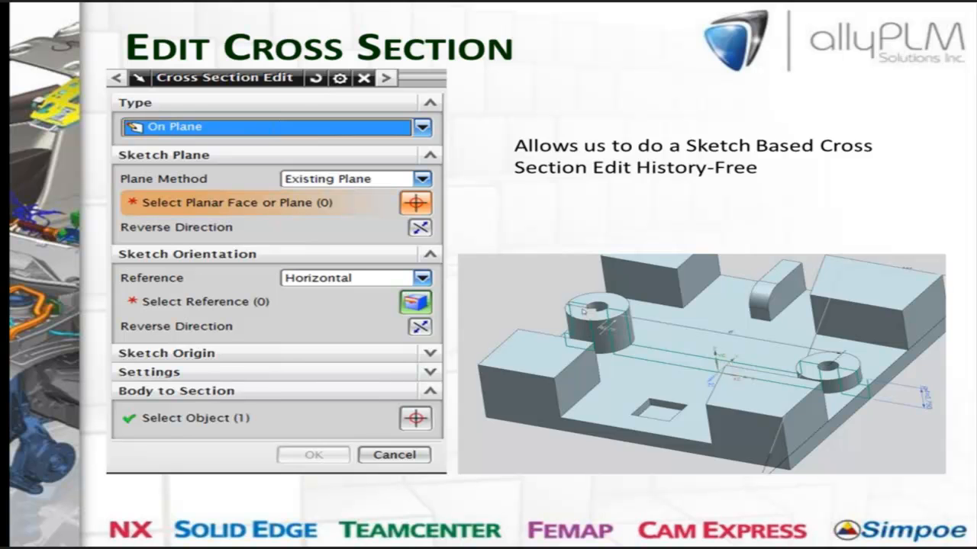
pyautogui.press('Right')
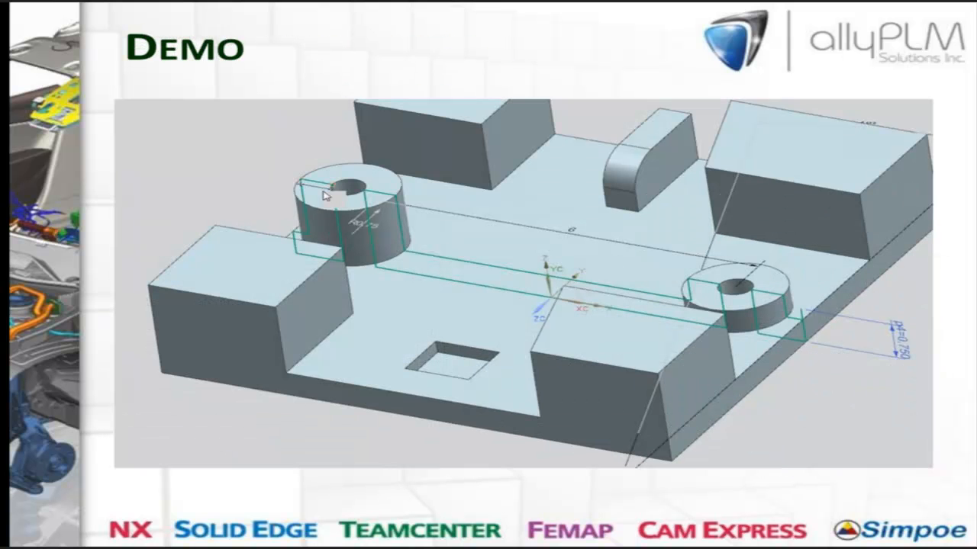
pyautogui.hotkey('alt', 'Tab')
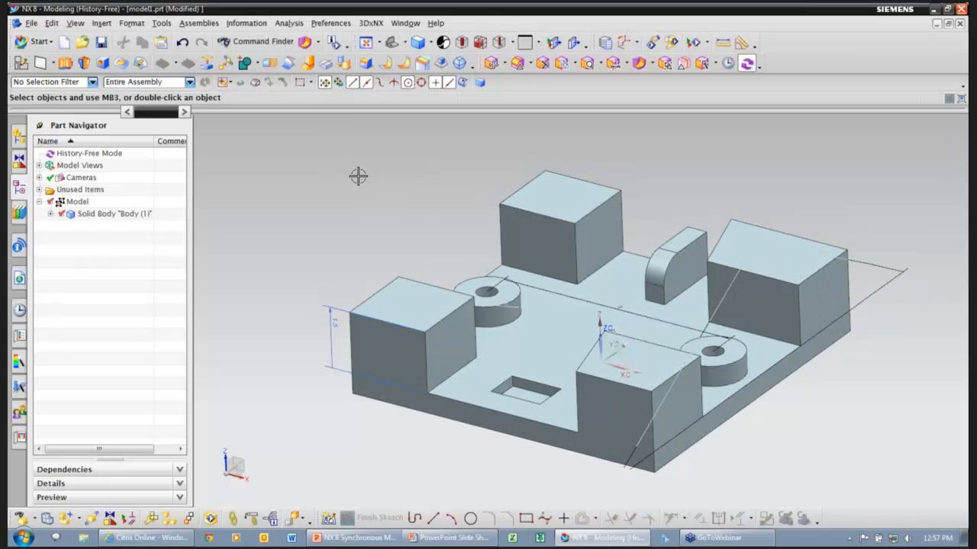
# Step: Hide the two linear dimensions, the radial dimension and the angular dimension of the plate body in model1
pyautogui.hotkey('ctrl', 'f')
pyautogui.click(103, 226)
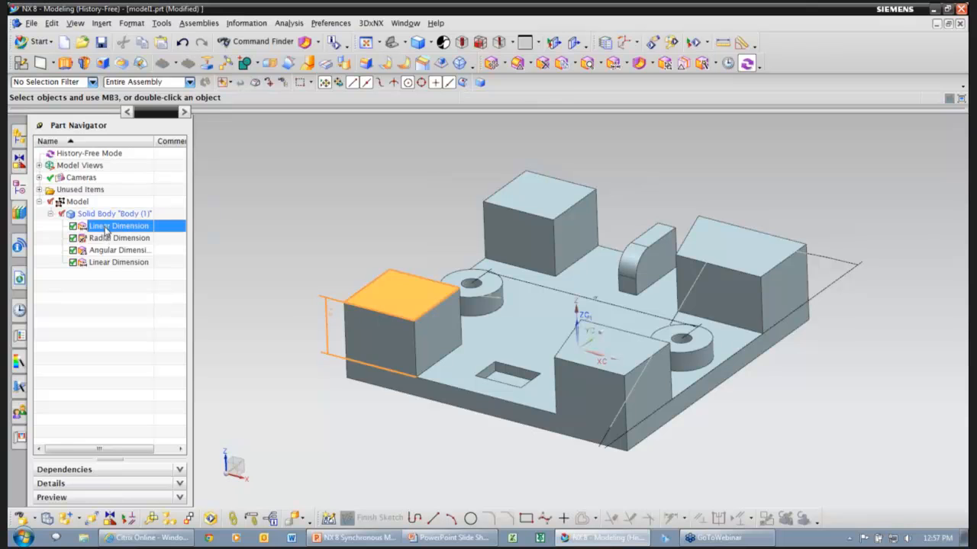
pyautogui.keyDown('shift'); pyautogui.click(114, 262); pyautogui.keyUp('shift')
pyautogui.rightClick(115, 261)
pyautogui.click(129, 268)
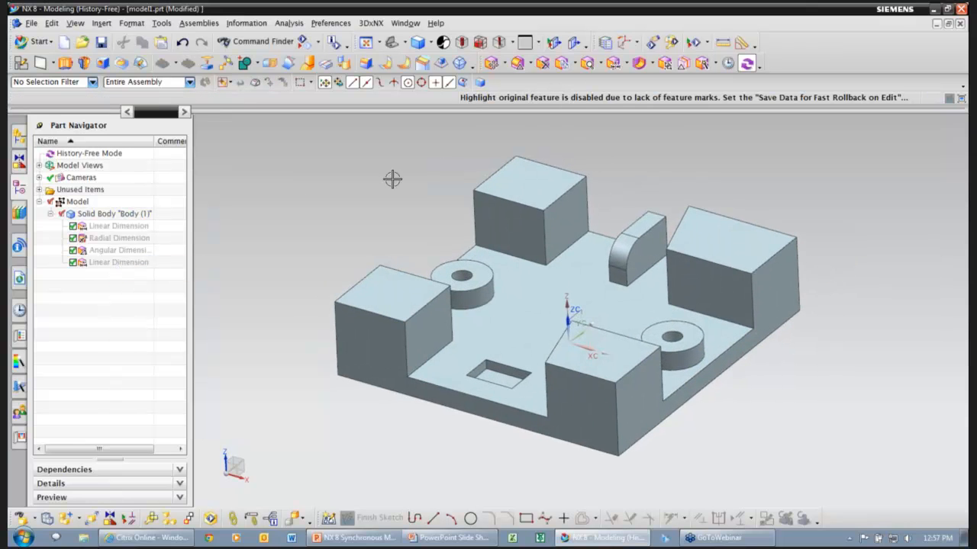
# Step: Group the outer cylindrical face and the hole face of the rear boss, and highlight the resulting face group on the model
pyautogui.click(670, 67)
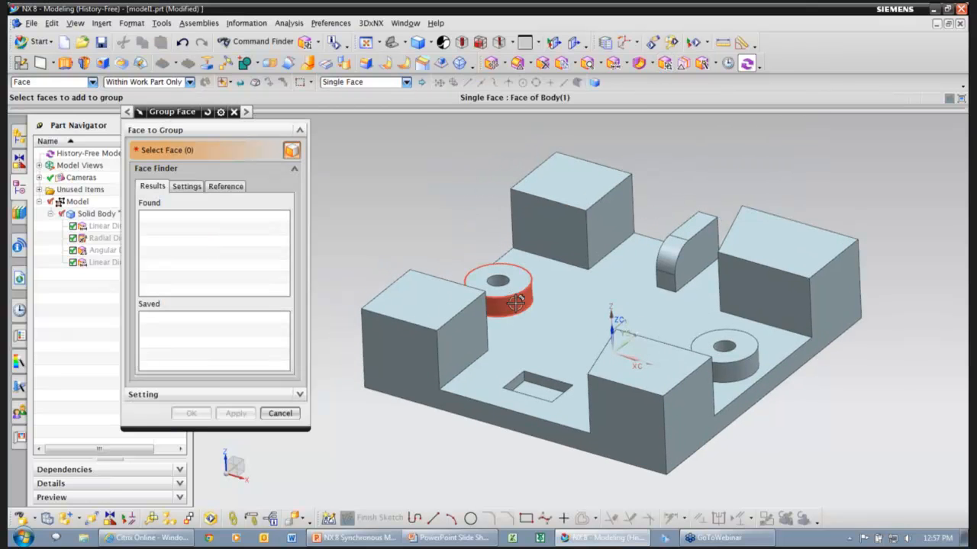
pyautogui.click(499, 280)
pyautogui.click(502, 281)
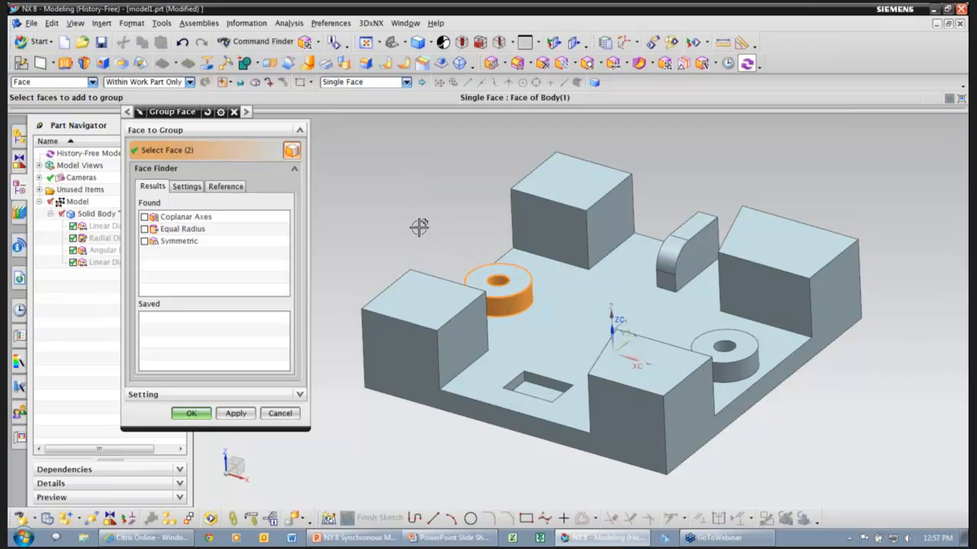
pyautogui.click(191, 414)
pyautogui.click(120, 226)
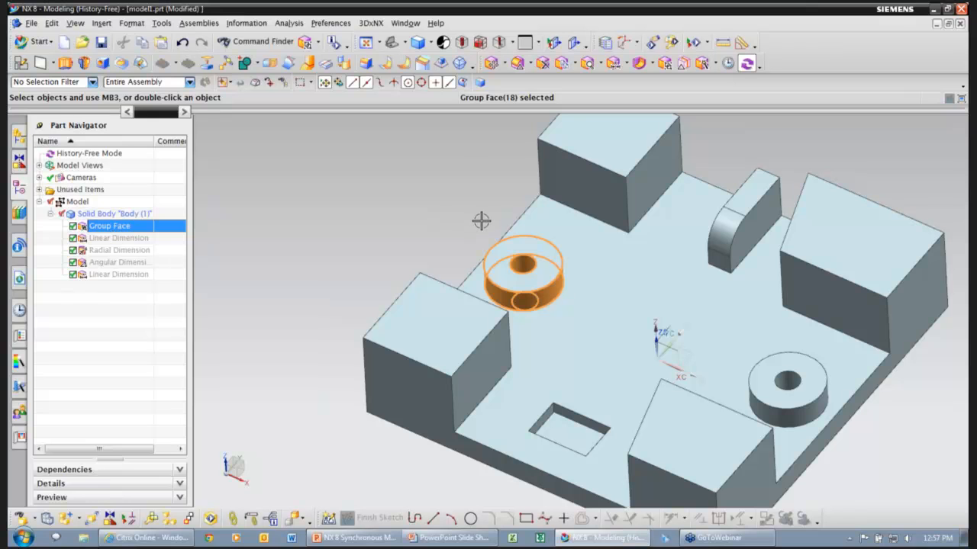
pyautogui.press('Escape')
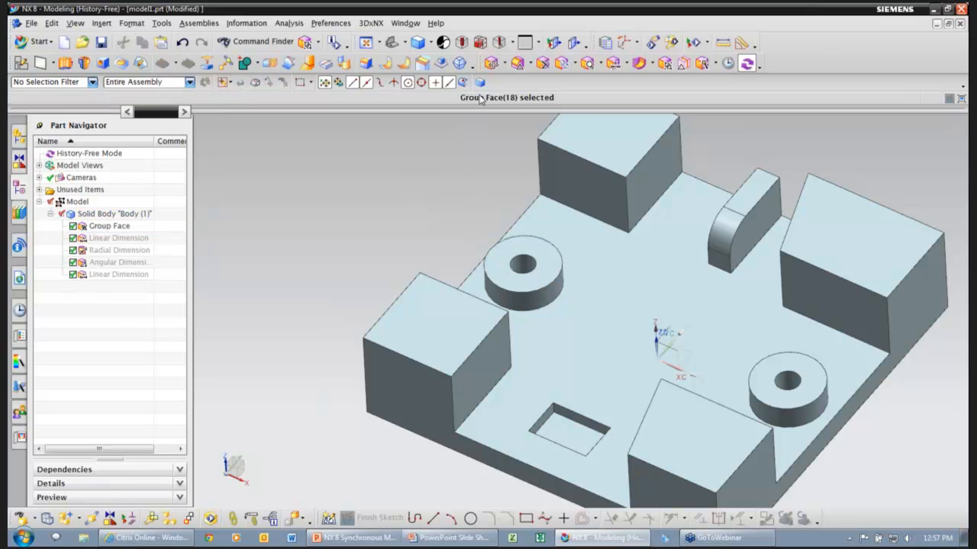
pyautogui.click(489, 63)
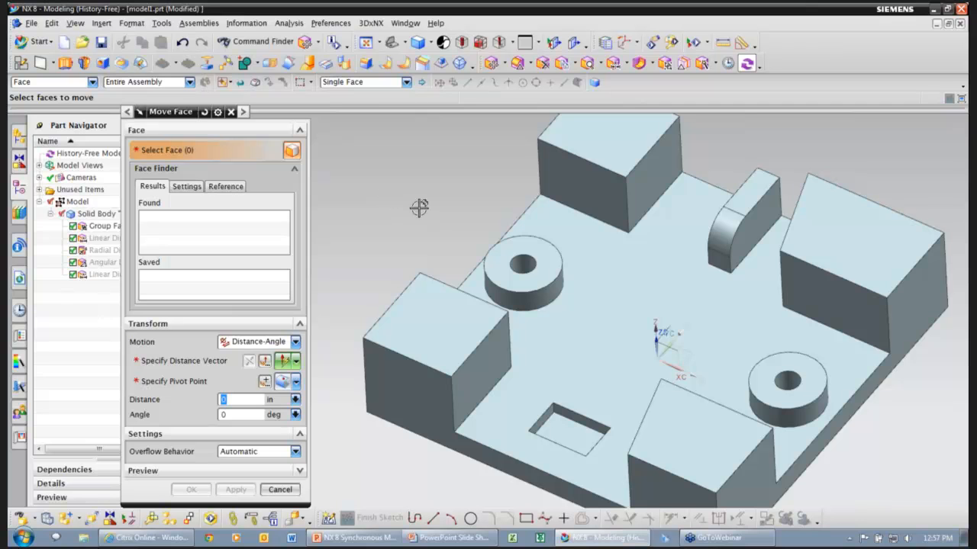
pyautogui.click(522, 264)
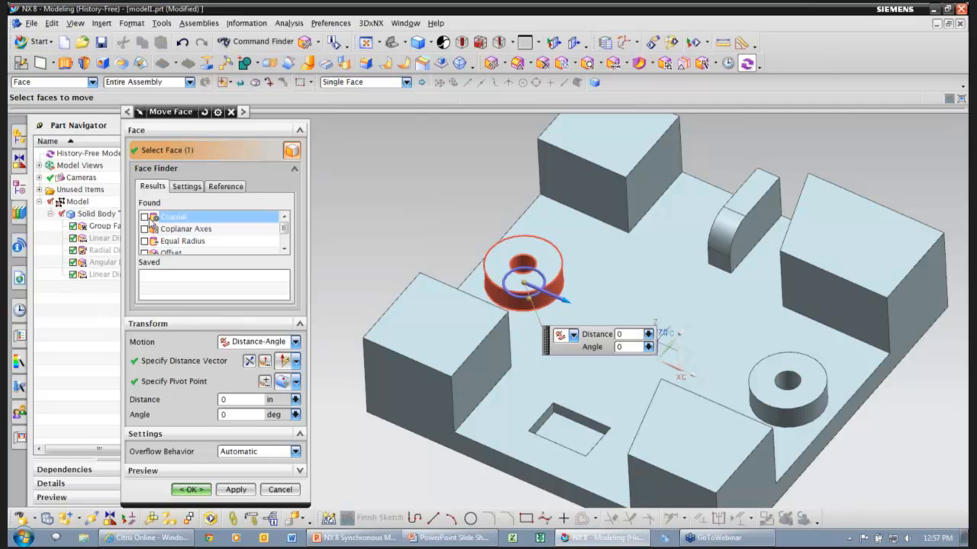
pyautogui.moveTo(566, 300); pyautogui.dragTo(562, 300)
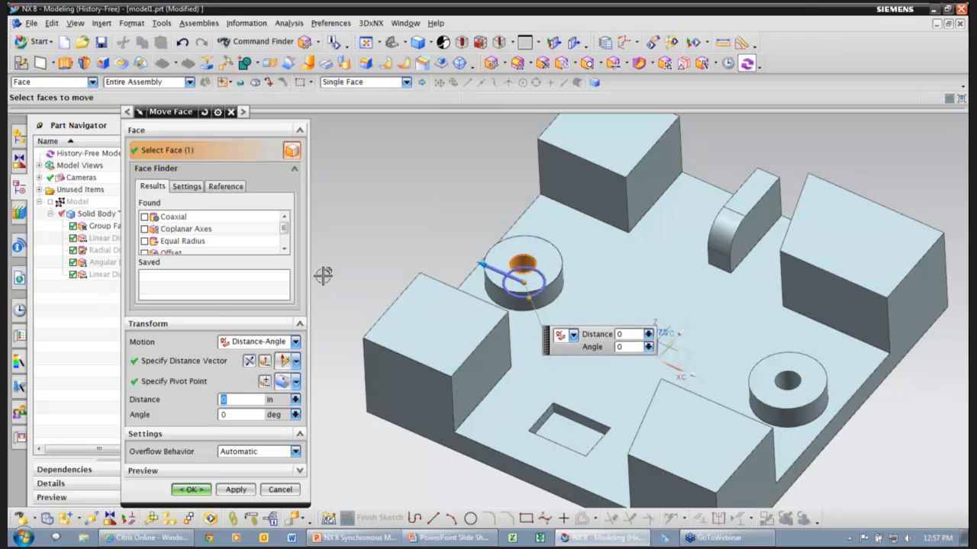
pyautogui.click(281, 489)
# Step: Move the grouped boss faces toward the plate's middle, including the symmetric faces so the opposite boss shifts inward too
pyautogui.click(491, 62)
pyautogui.click(107, 229)
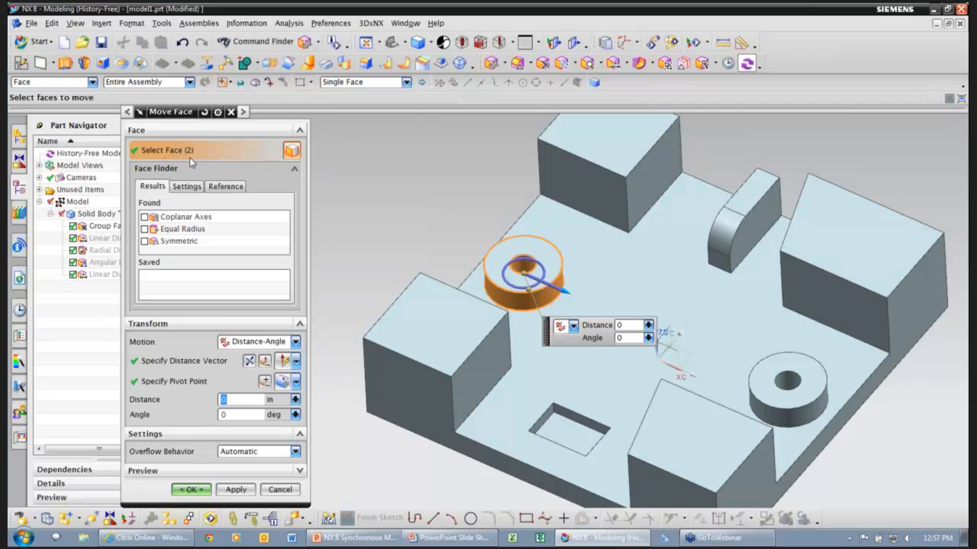
pyautogui.moveTo(571, 291); pyautogui.dragTo(596, 305)
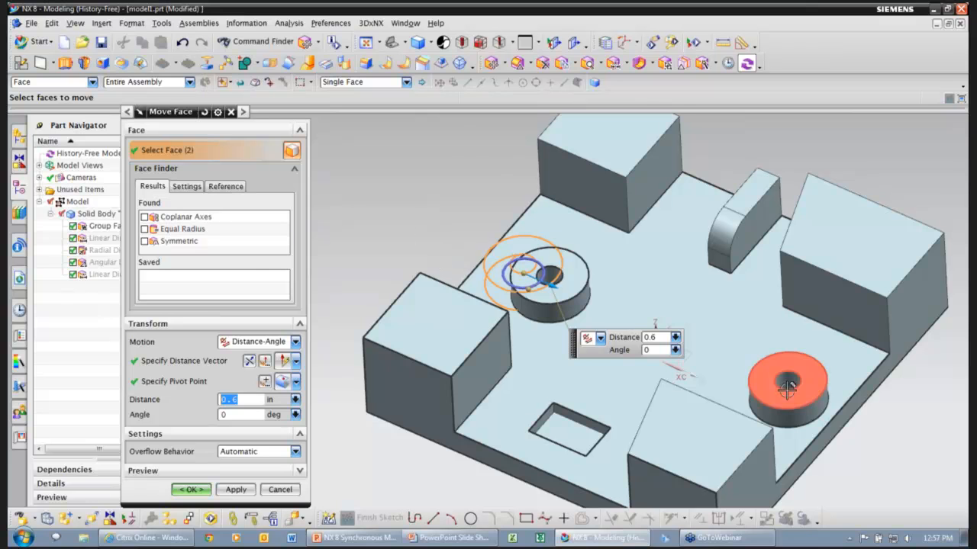
pyautogui.click(149, 241)
pyautogui.click(144, 241)
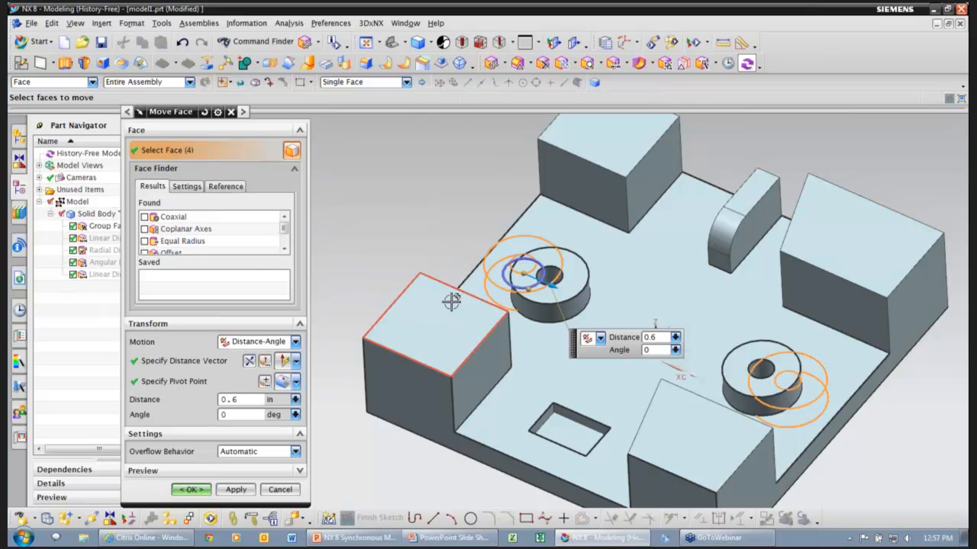
pyautogui.moveTo(539, 277); pyautogui.dragTo(569, 294)
pyautogui.click(203, 490)
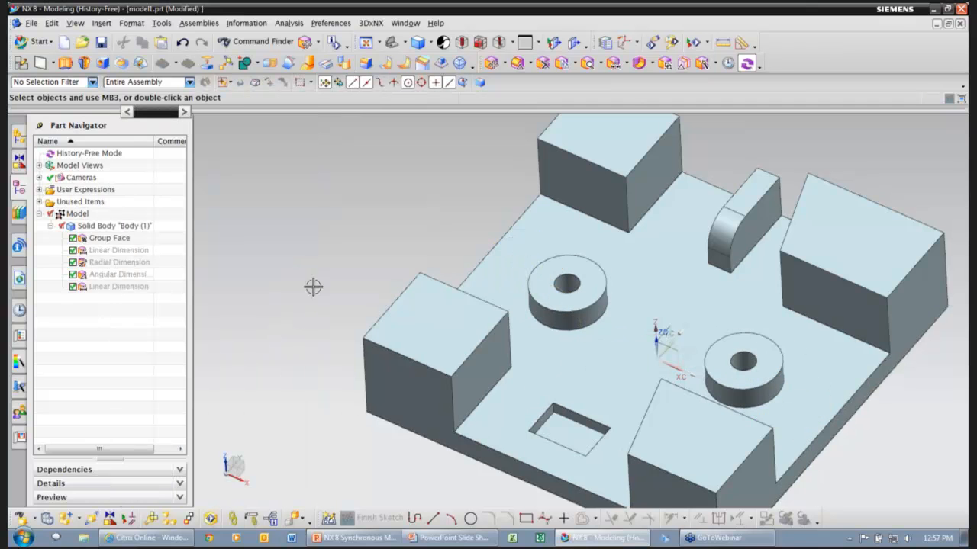
# Step: Start a Cross Section Edit of the plate body on the front face of the corner block
pyautogui.scroll(-2, 313, 223)
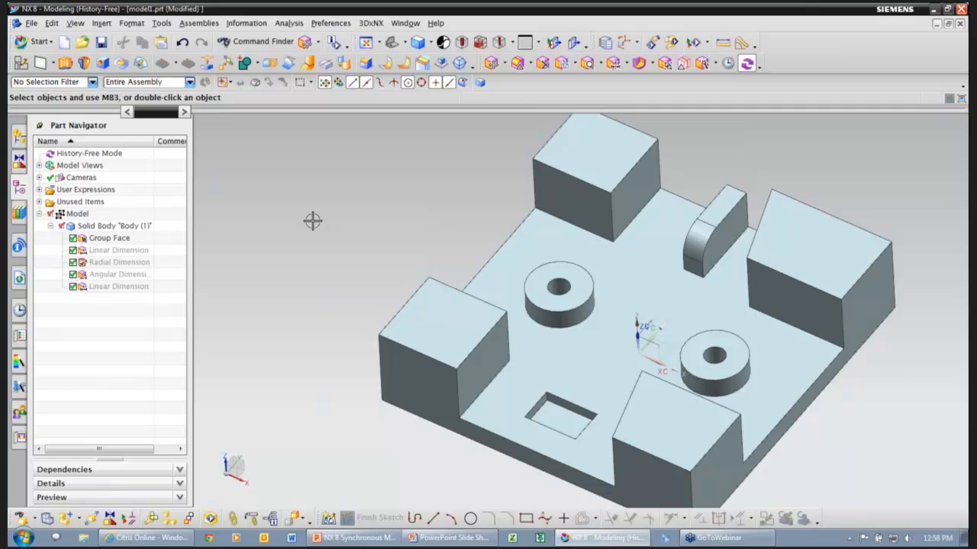
pyautogui.scroll(-2, 312, 221)
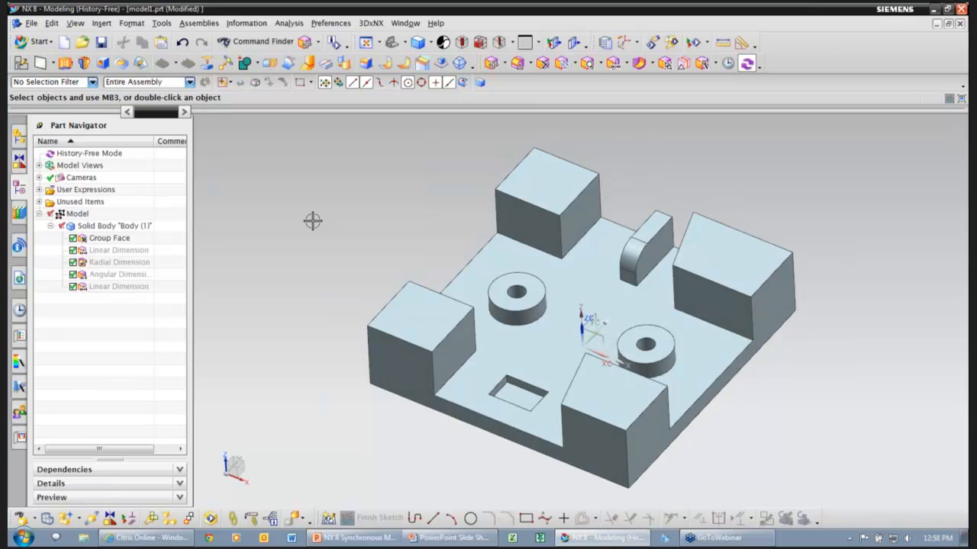
pyautogui.click(684, 64)
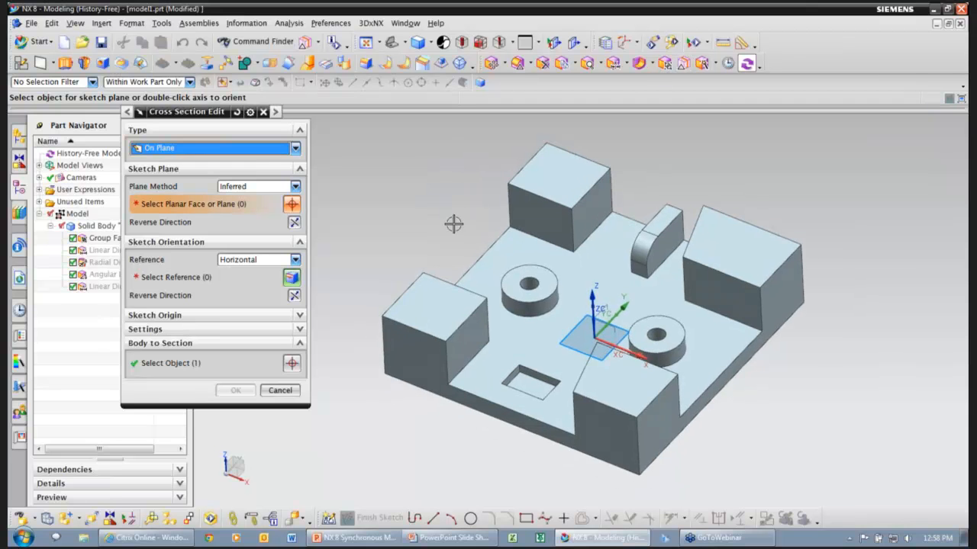
pyautogui.click(418, 330)
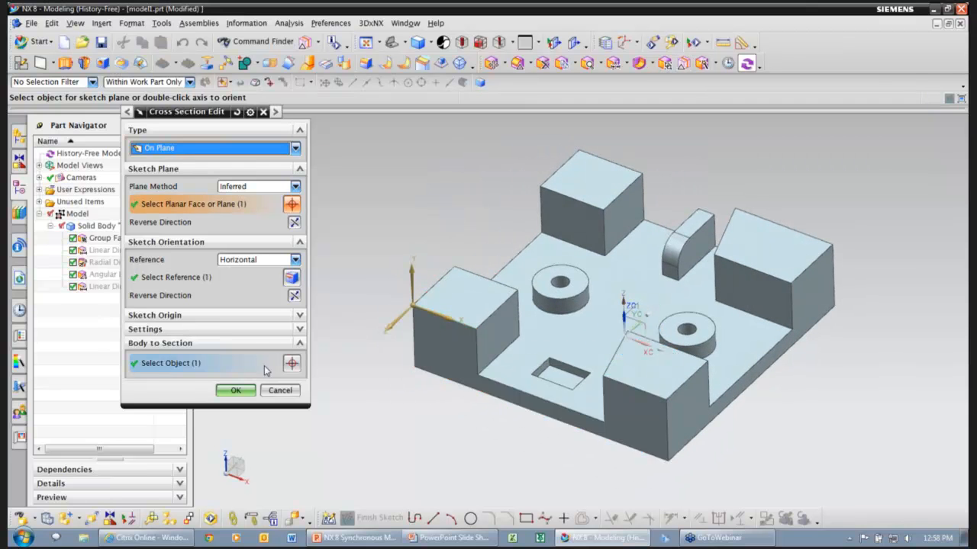
pyautogui.click(241, 390)
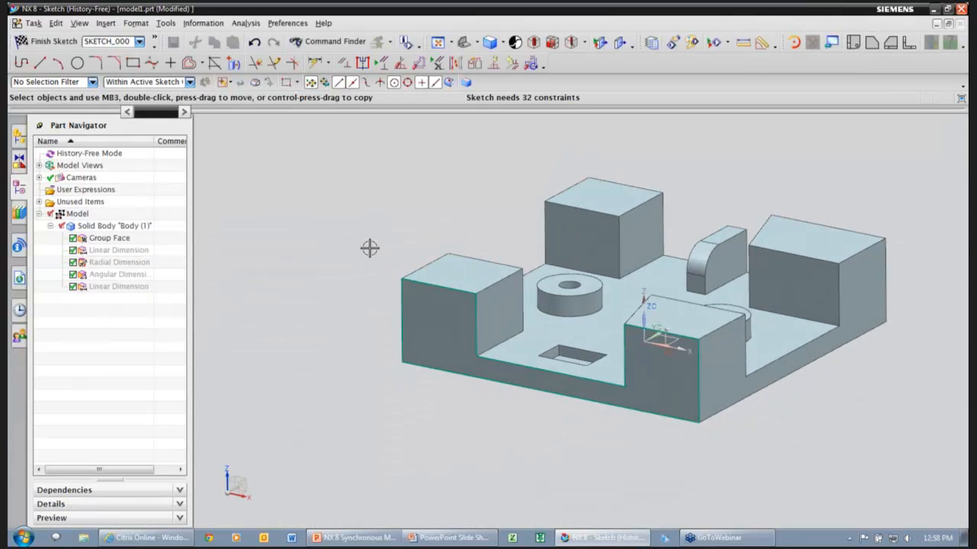
# Step: Reshape the section curves by widening the left corner block and shifting the plate's outer right edge slightly outward
pyautogui.scroll(3, 370, 247)
pyautogui.moveTo(369, 243); pyautogui.dragTo(371, 229)
pyautogui.moveTo(345, 260); pyautogui.dragTo(327, 260)
pyautogui.moveTo(446, 287); pyautogui.dragTo(458, 288)
pyautogui.moveTo(482, 347); pyautogui.dragTo(496, 361)
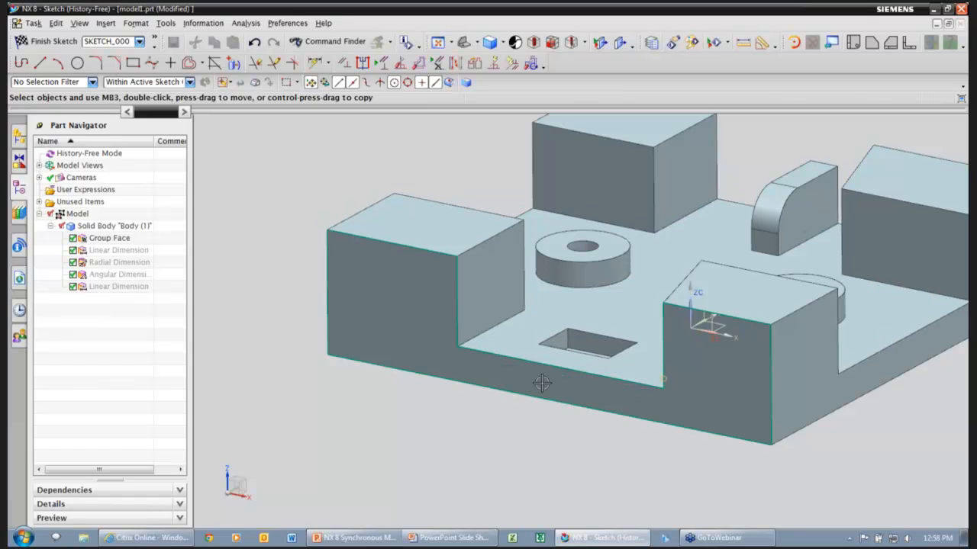
pyautogui.moveTo(768, 382); pyautogui.dragTo(777, 388)
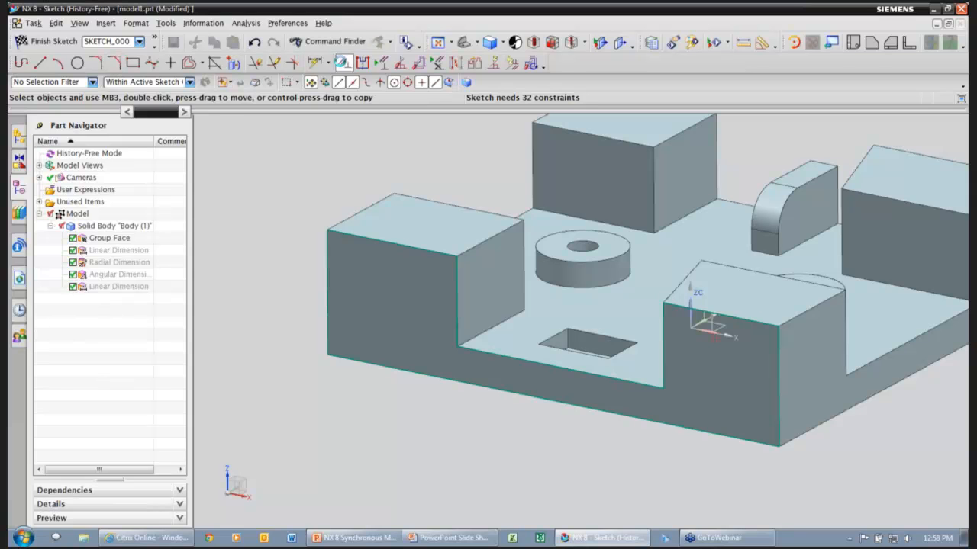
# Step: Add a geometric constraint at the upper-left corner of the section profile
pyautogui.click(344, 63)
pyautogui.click(326, 233)
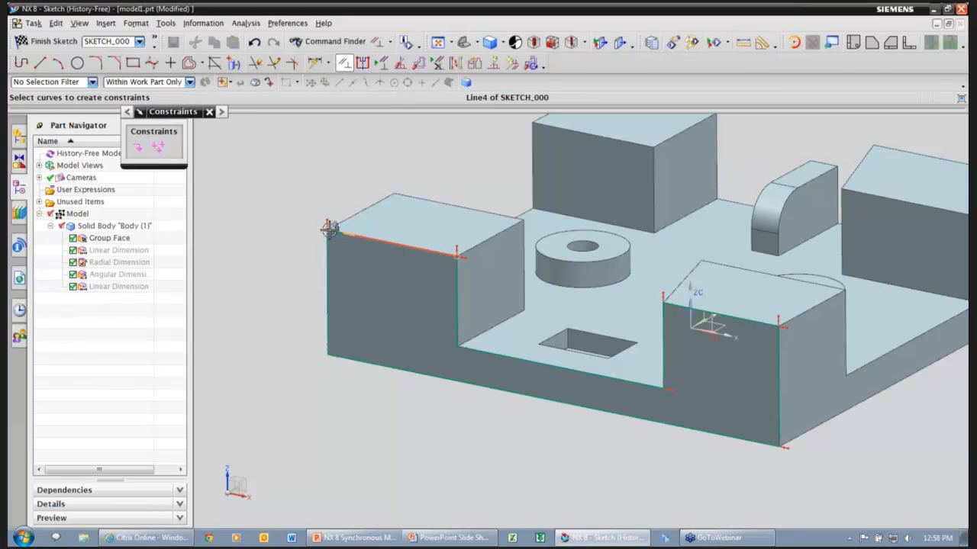
pyautogui.rightClick(326, 232)
pyautogui.click(365, 287)
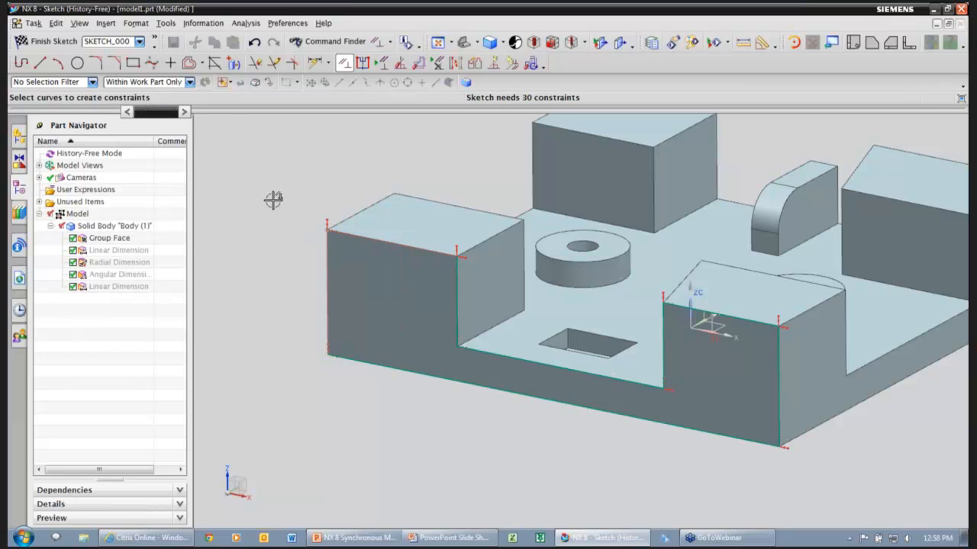
# Step: Dimension the section's left vertical edge, set it to 2.25 in, and finish the sketch
pyautogui.click(315, 63)
pyautogui.click(329, 268)
pyautogui.click(310, 274)
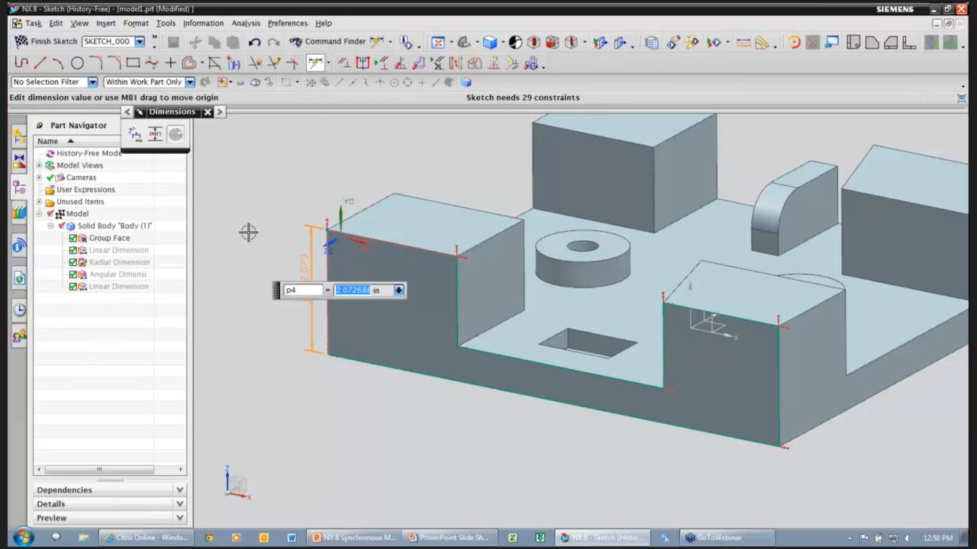
pyautogui.write('2.25')
pyautogui.press('Return')
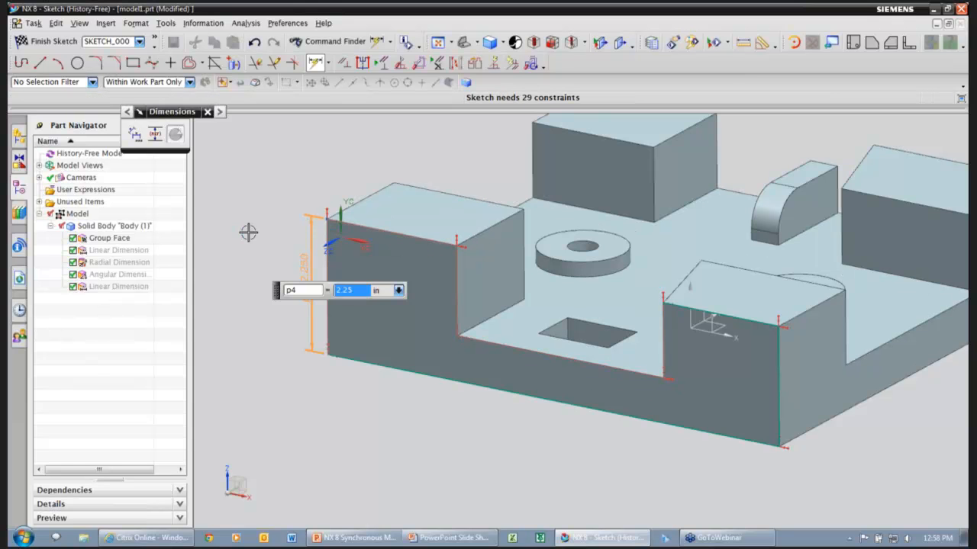
pyautogui.press('Escape')
pyautogui.hotkey('ctrl', 'q')
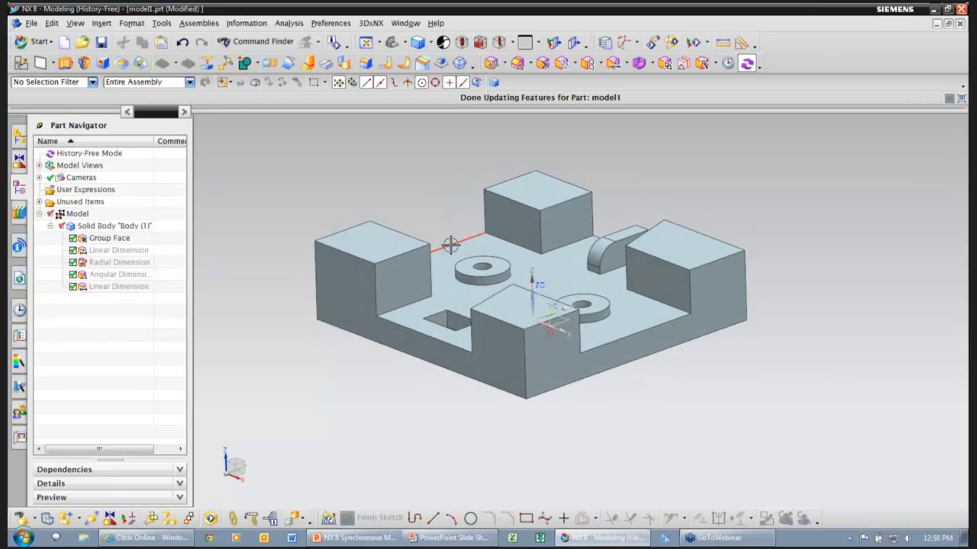
# Step: Create an inferred datum plane midway between two opposite outer side faces of the plate
pyautogui.click(40, 63)
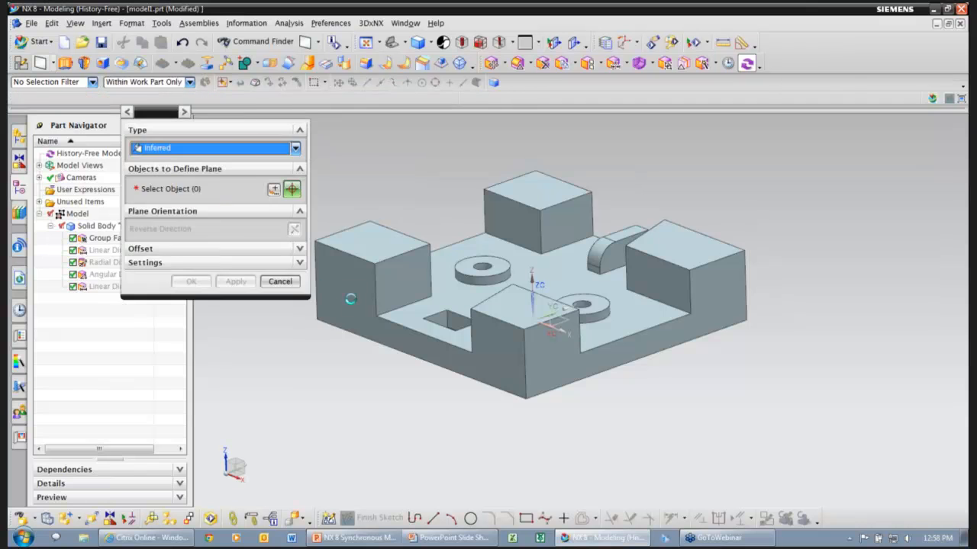
pyautogui.click(358, 320)
pyautogui.click(711, 328)
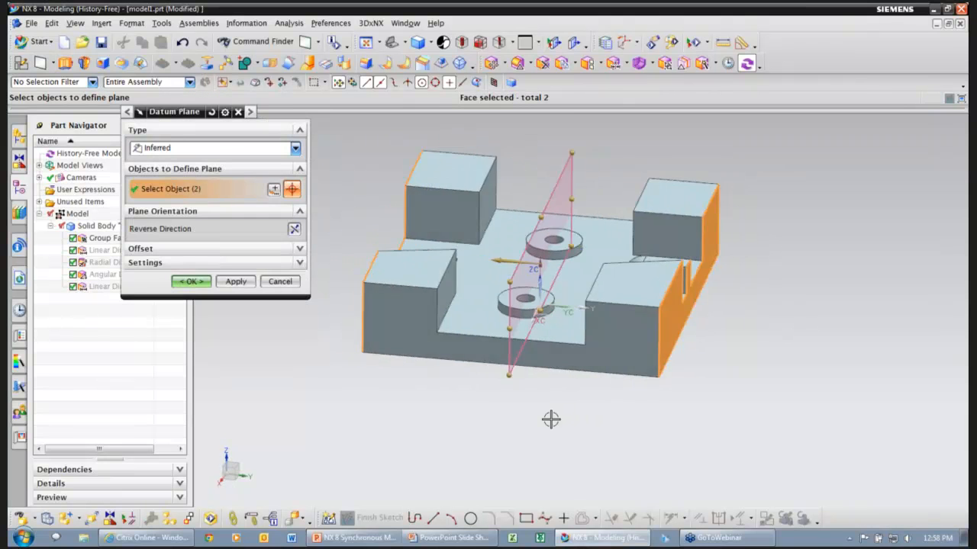
pyautogui.click(192, 281)
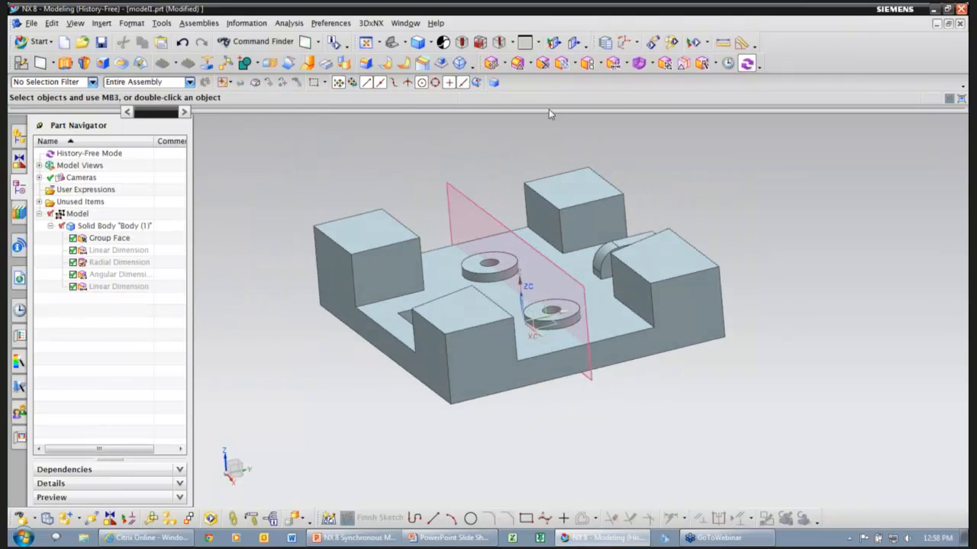
# Step: Start a Cross Section Edit on the mid datum plane and reshape its curves to widen both bosses and narrow their holes
pyautogui.click(684, 64)
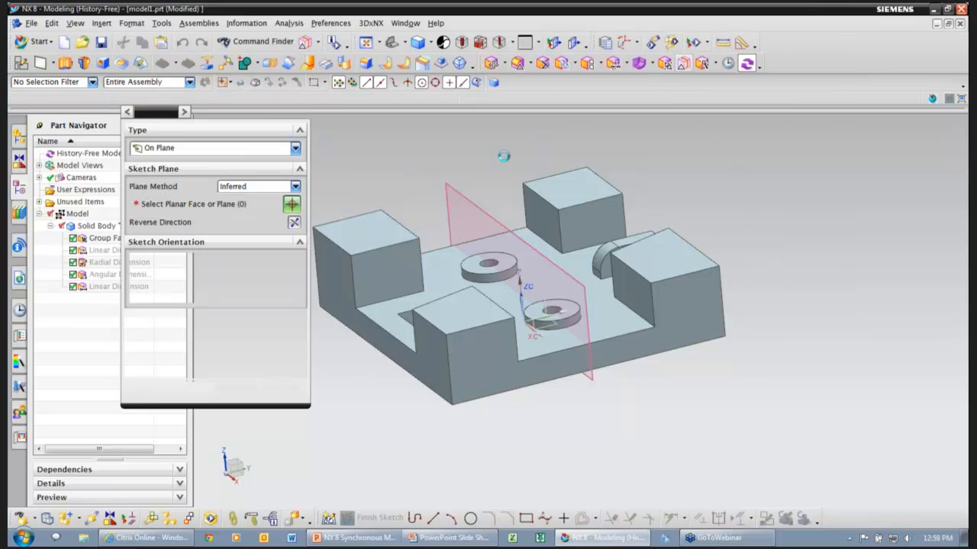
pyautogui.click(233, 390)
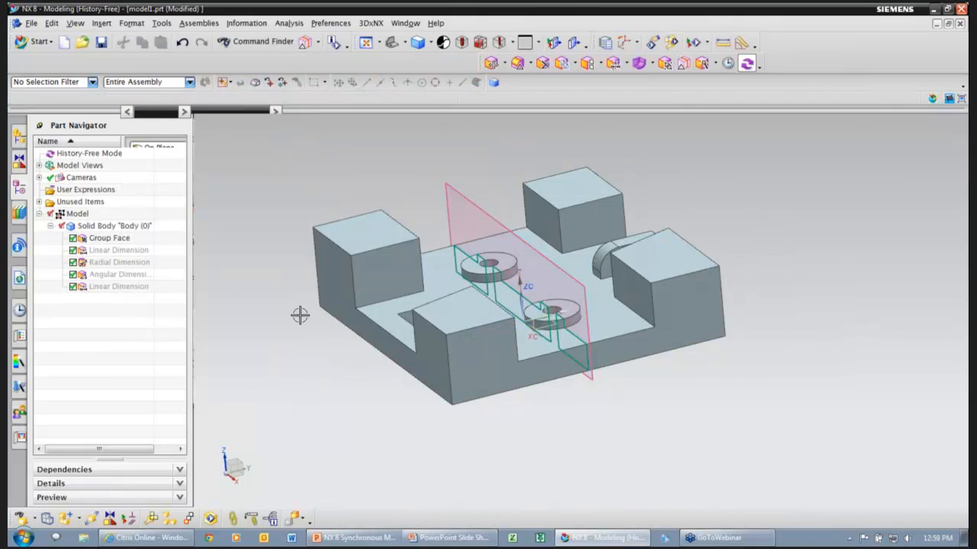
pyautogui.scroll(5, 438, 267)
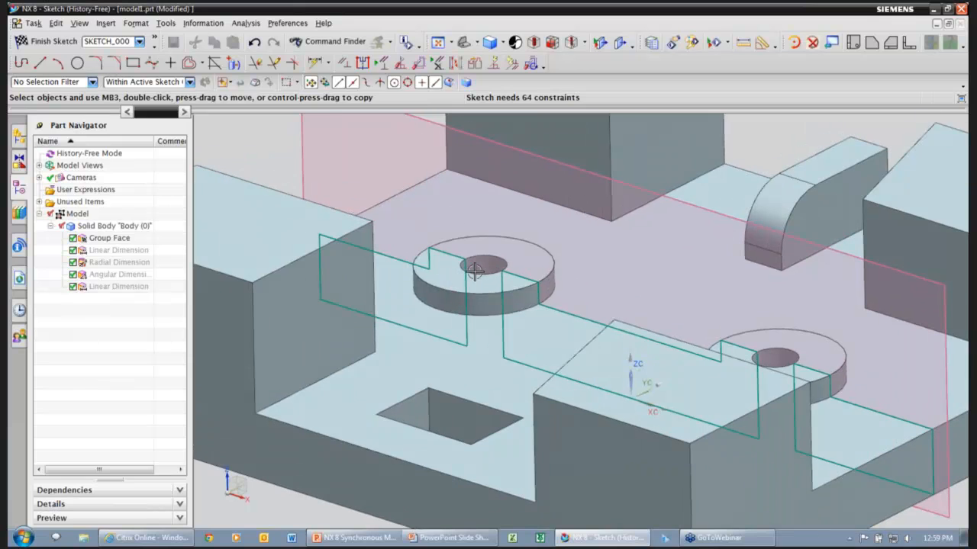
pyautogui.moveTo(509, 289)
pyautogui.mouseDown()
pyautogui.moveTo(502, 292)
pyautogui.moveTo(564, 305)
pyautogui.mouseUp()
pyautogui.moveTo(761, 356)
pyautogui.mouseDown()
pyautogui.moveTo(735, 350)
pyautogui.moveTo(735, 341)
pyautogui.mouseUp()
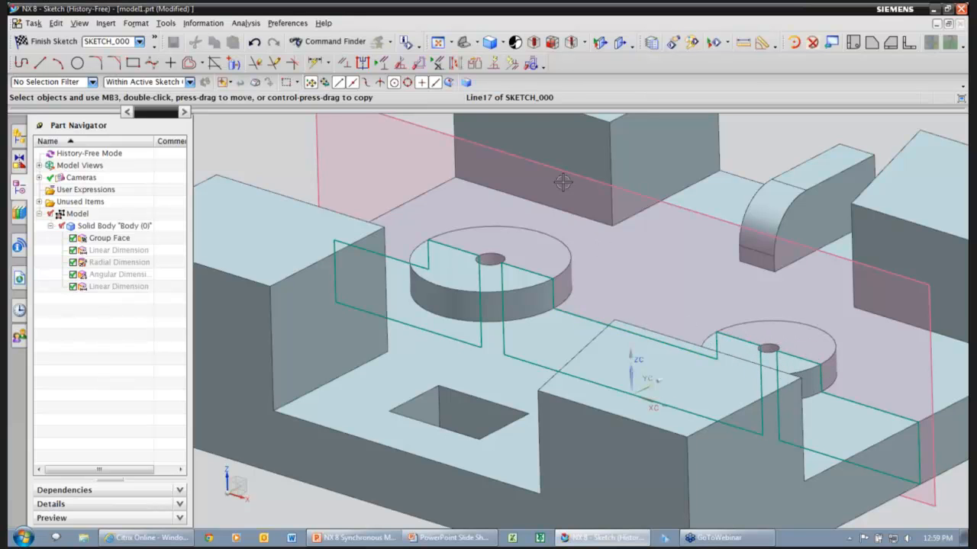
# Step: Add a geometric constraint to the left boss's top line in the section and finish the sketch
pyautogui.click(345, 64)
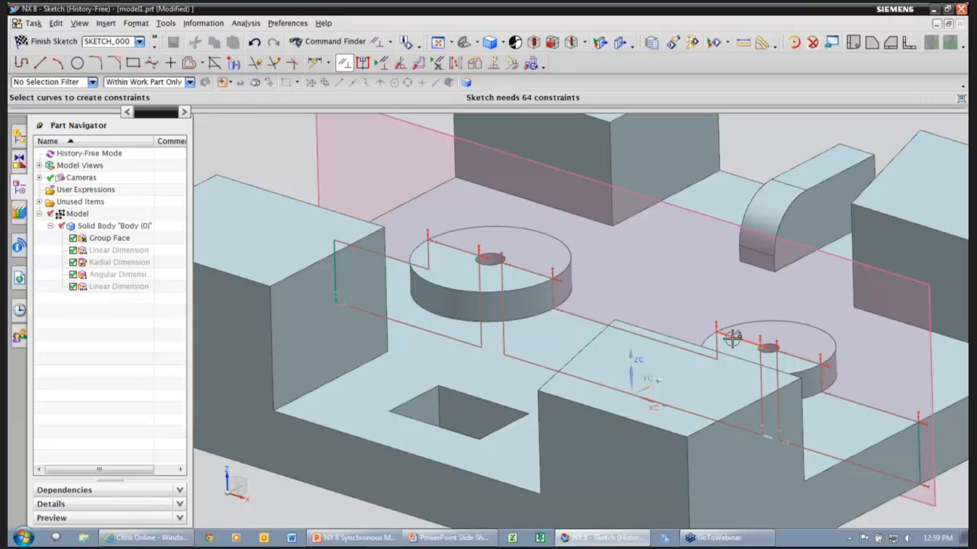
pyautogui.click(541, 272)
pyautogui.rightClick(542, 273)
pyautogui.click(578, 328)
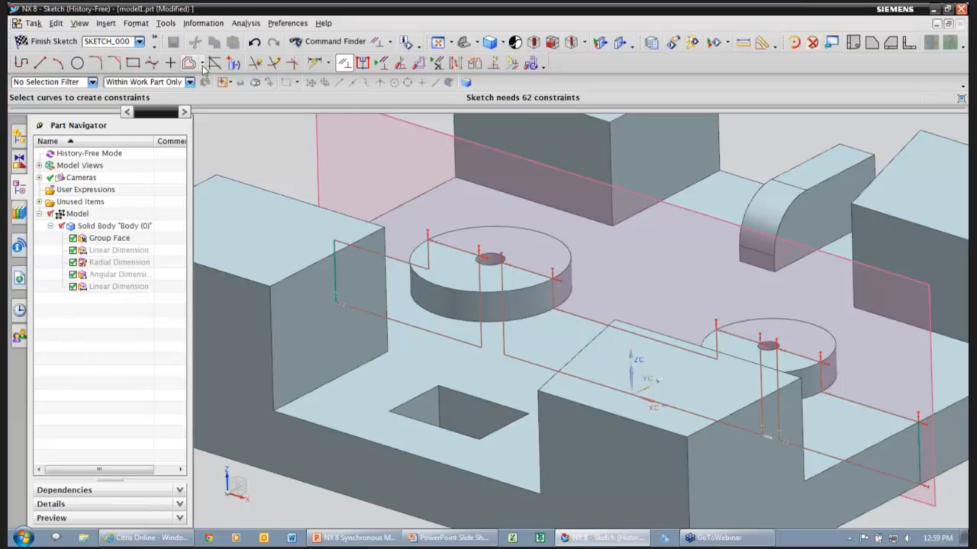
pyautogui.click(45, 41)
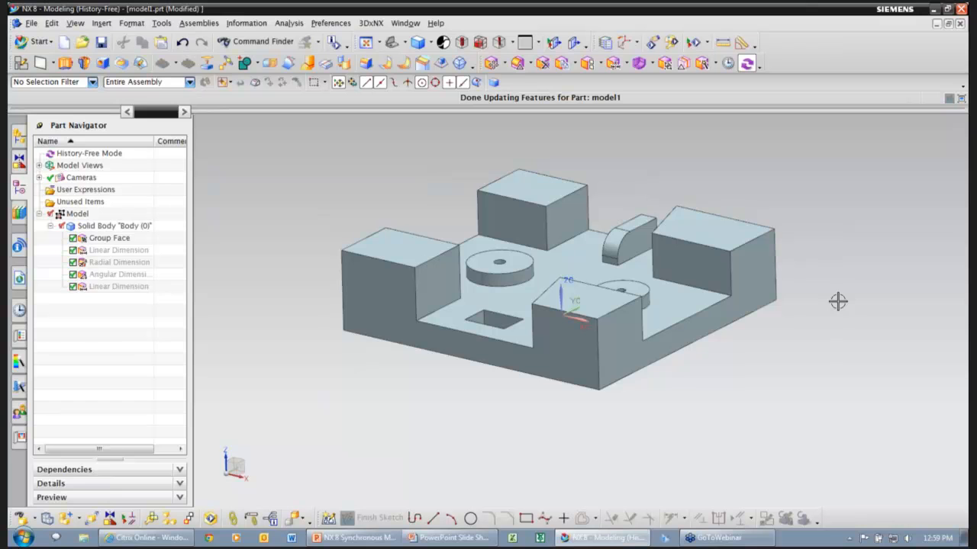
# Step: Switch to the PowerPoint slide show and display the Optimize slide about Optimize Face
pyautogui.hotkey('alt', 'Tab')
pyautogui.click(641, 206)
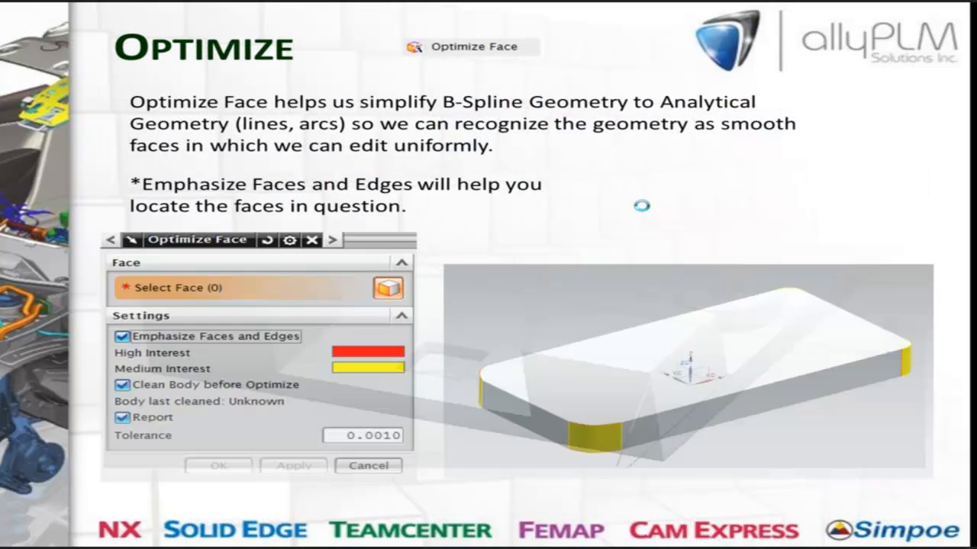
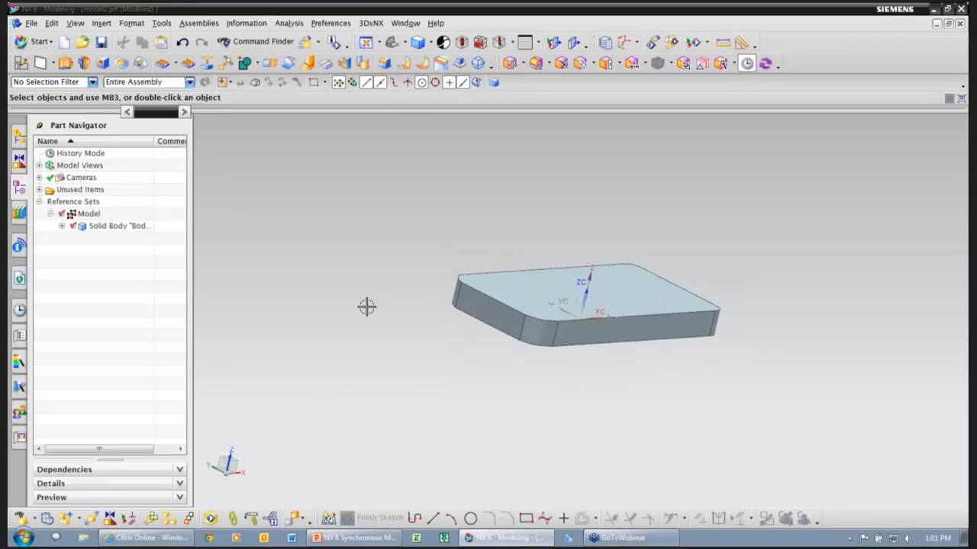
pyautogui.click(733, 66)
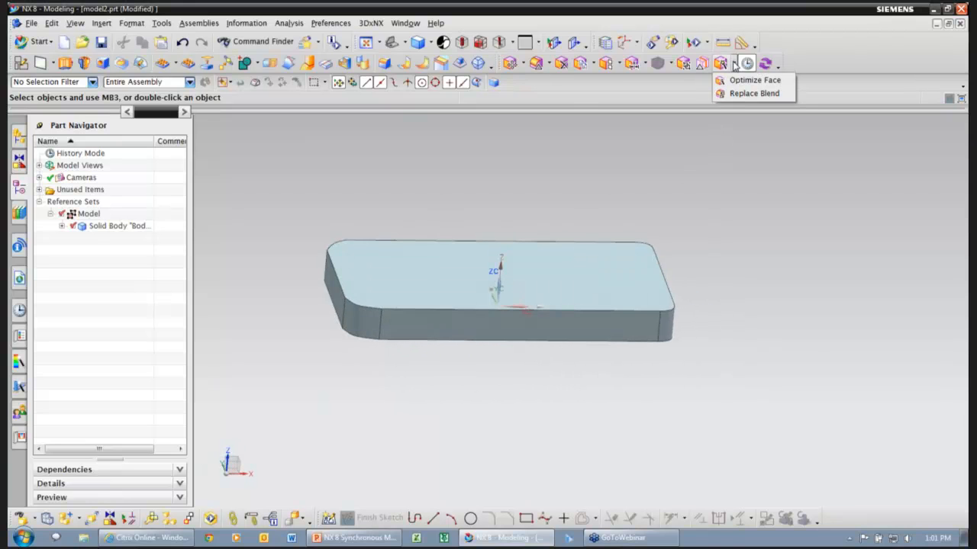
pyautogui.click(589, 172)
pyautogui.moveTo(589, 172); pyautogui.dragTo(589, 172, button='middle')
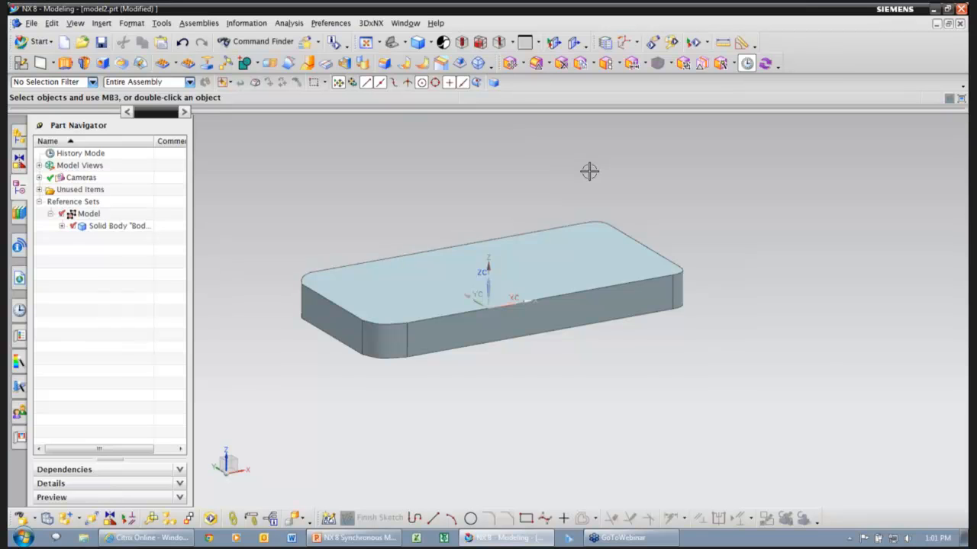
pyautogui.keyDown('shift'); pyautogui.moveTo(589, 172); pyautogui.dragTo(598, 172, button='middle'); pyautogui.keyUp('shift')
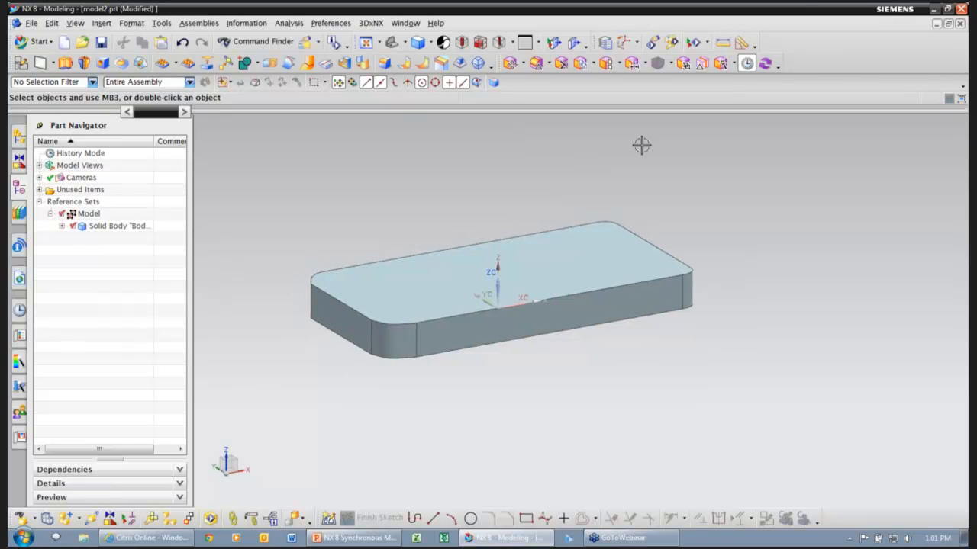
pyautogui.click(720, 64)
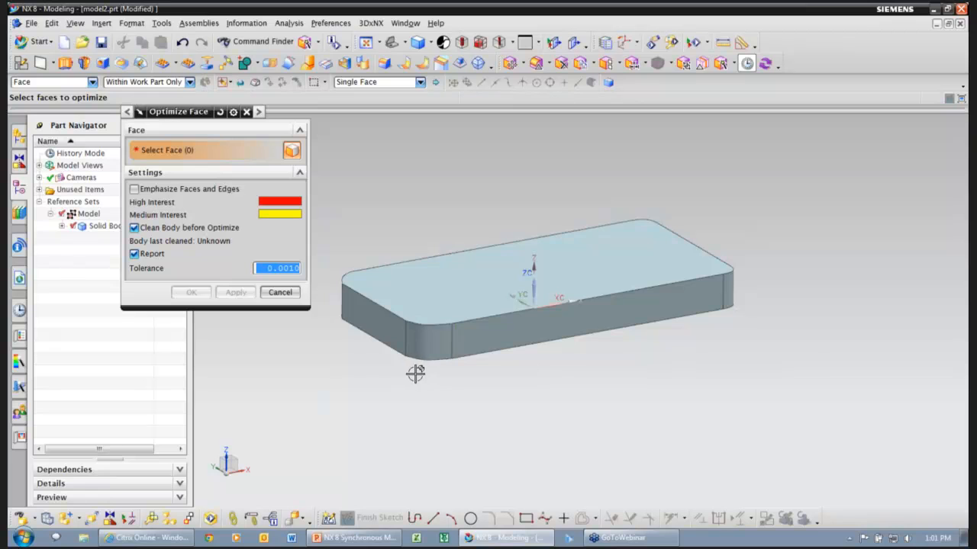
pyautogui.click(280, 292)
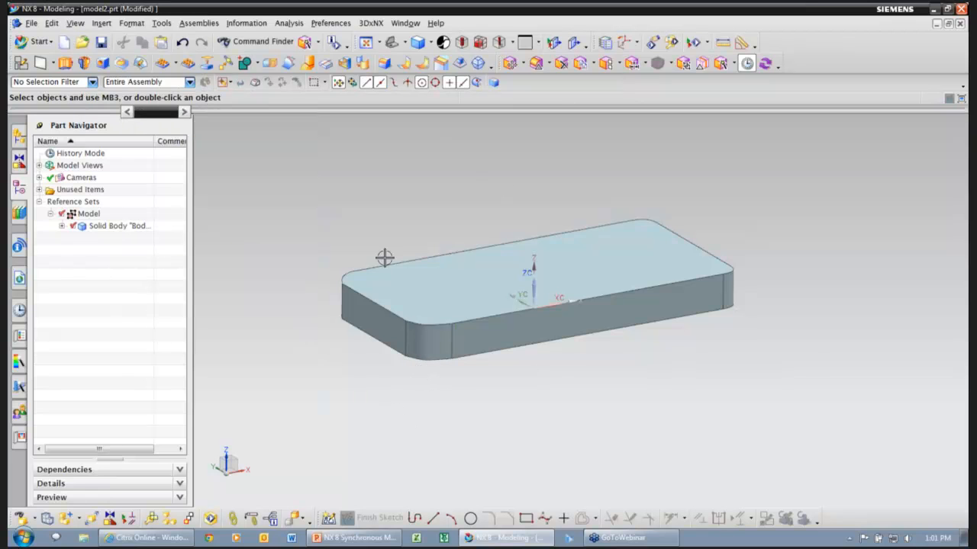
# Step: Try to pick the plate's rounded corner faces with Resize Blend, and leave the command
pyautogui.click(536, 63)
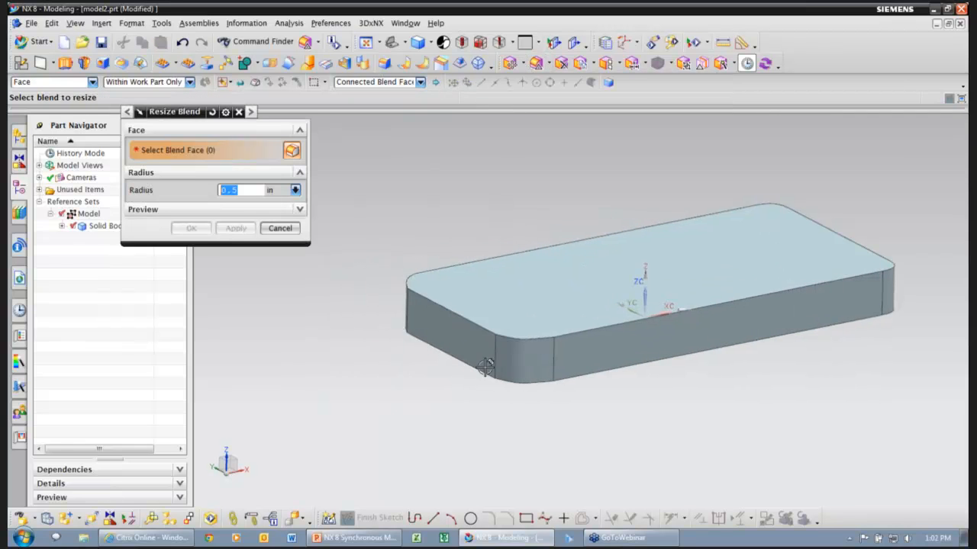
pyautogui.moveTo(512, 367); pyautogui.dragTo(825, 338, button='middle')
pyautogui.moveTo(756, 329); pyautogui.dragTo(304, 233, button='middle')
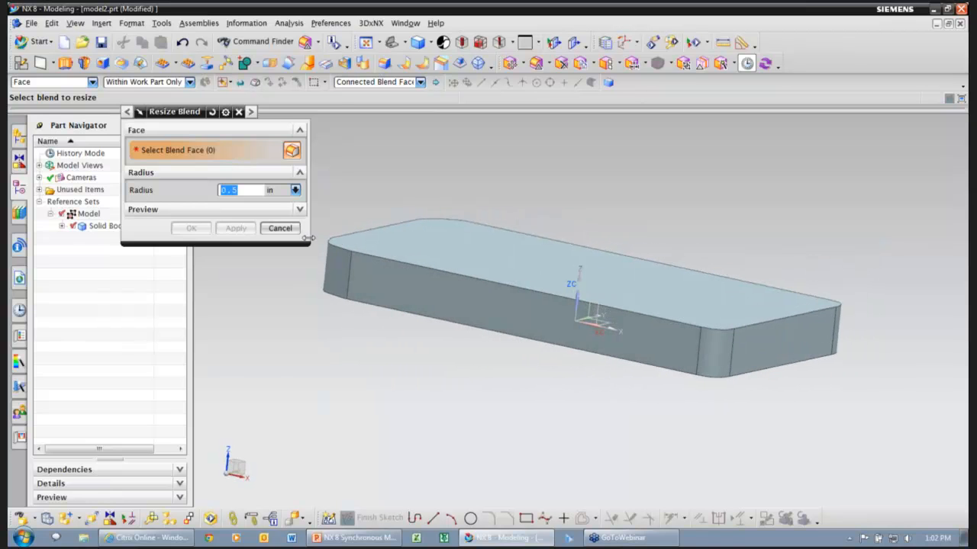
pyautogui.click(298, 229)
pyautogui.moveTo(531, 187); pyautogui.dragTo(648, 131, button='middle')
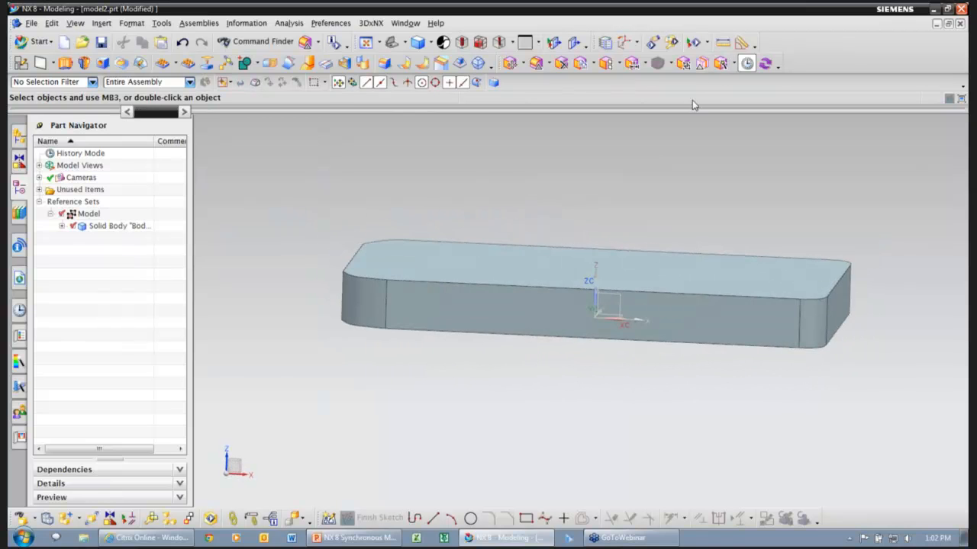
# Step: Start Optimize Face with Emphasize Faces and Edges turned on and the tolerance set to .25
pyautogui.moveTo(435, 236); pyautogui.dragTo(404, 320, button='middle')
pyautogui.scroll(5, 342, 272)
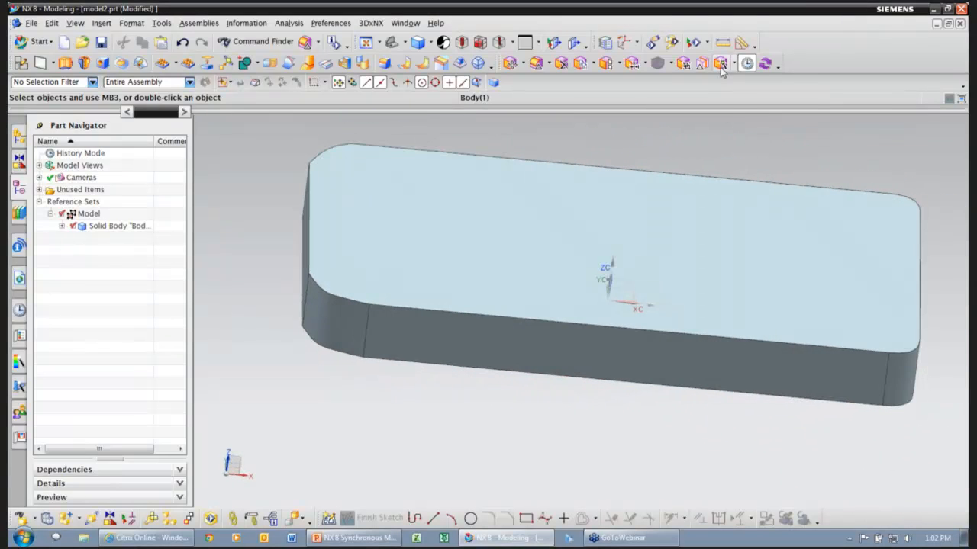
pyautogui.click(734, 65)
pyautogui.click(755, 81)
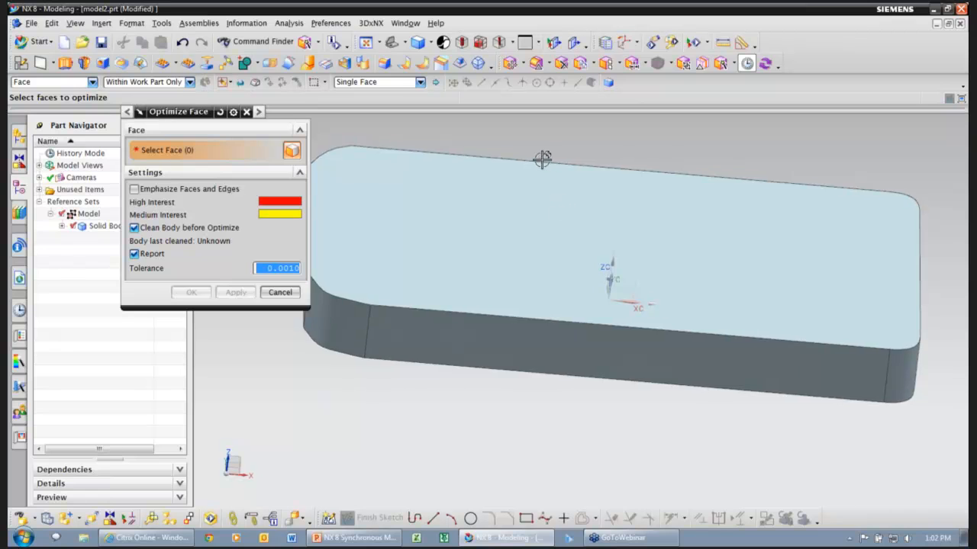
pyautogui.click(134, 189)
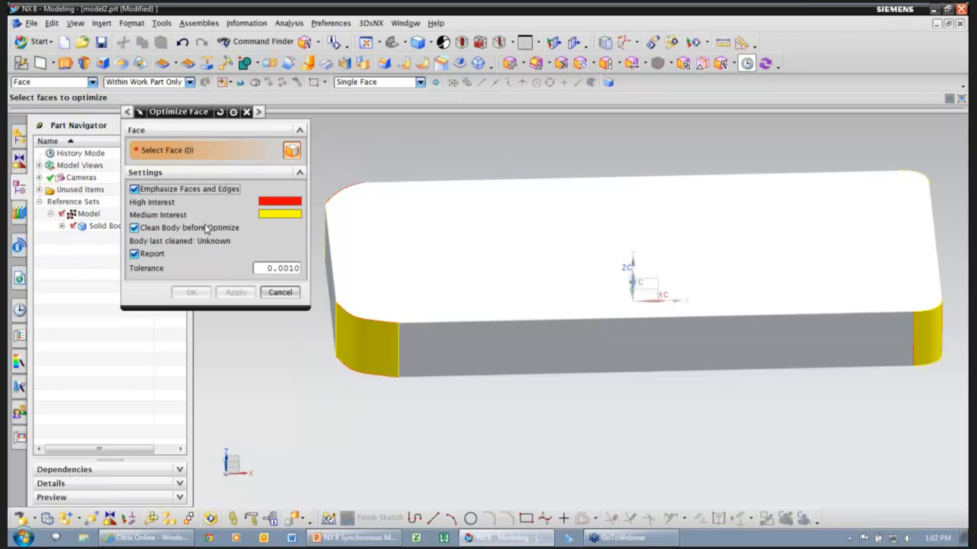
pyautogui.moveTo(303, 445); pyautogui.dragTo(367, 401, button='middle')
pyautogui.doubleClick(280, 268)
pyautogui.write('.25')
pyautogui.press('Return')
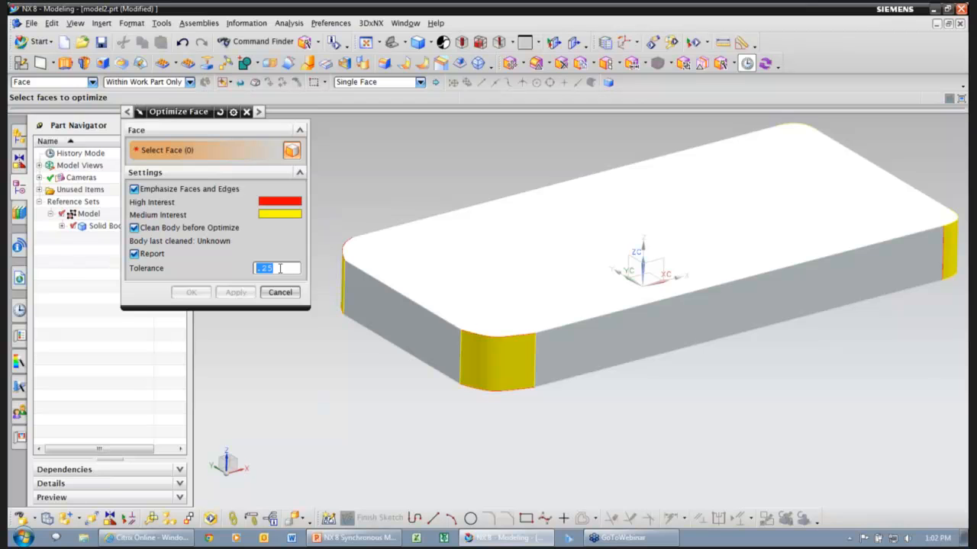
pyautogui.moveTo(798, 417); pyautogui.dragTo(927, 308, button='middle')
pyautogui.press('End')
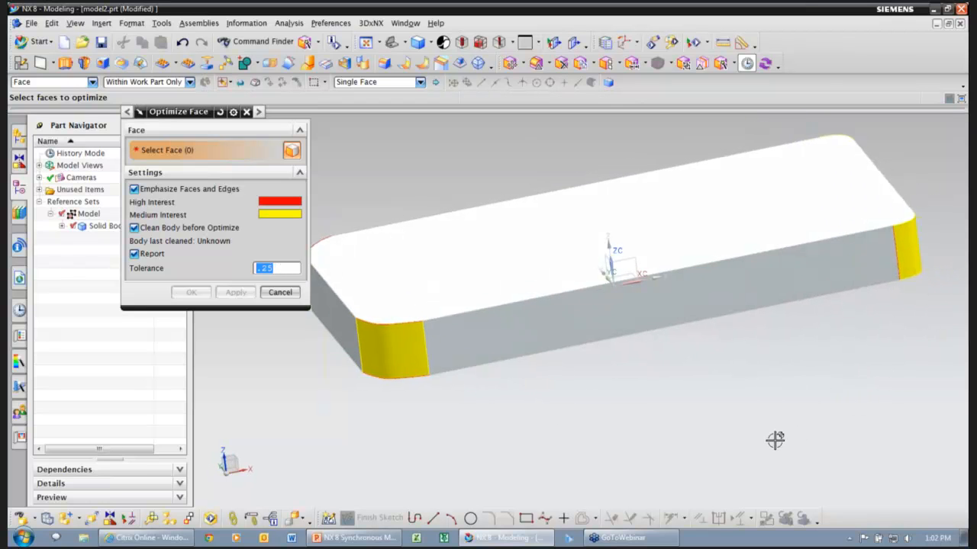
# Step: Optimize the two rounded corner faces at the plate's end with the larger radii
pyautogui.click(551, 371)
pyautogui.moveTo(554, 412); pyautogui.dragTo(528, 371, button='middle')
pyautogui.click(527, 367)
pyautogui.click(190, 292)
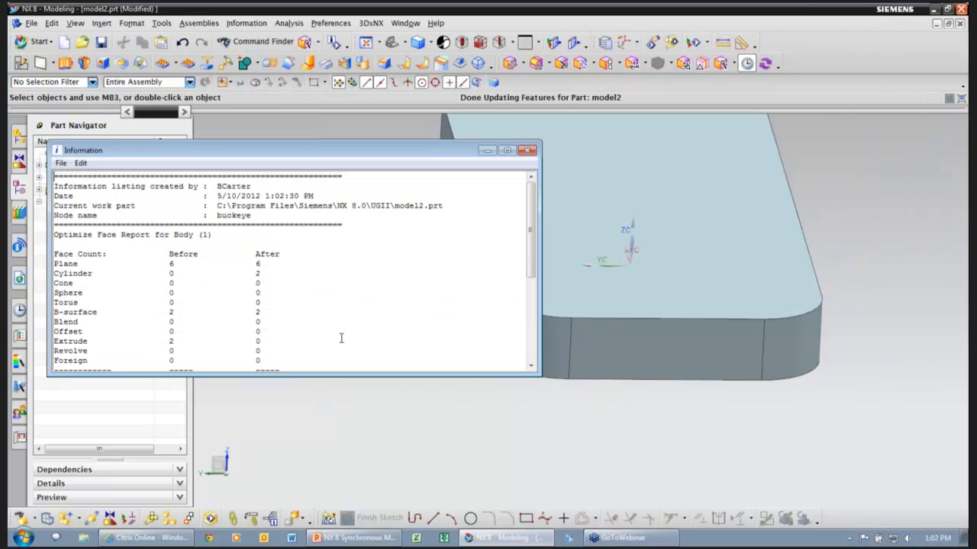
# Step: Examine the before and after face and edge counts in the Optimize Face report and close it
pyautogui.moveTo(207, 151); pyautogui.dragTo(198, 146)
pyautogui.moveTo(787, 461); pyautogui.dragTo(715, 464, button='middle')
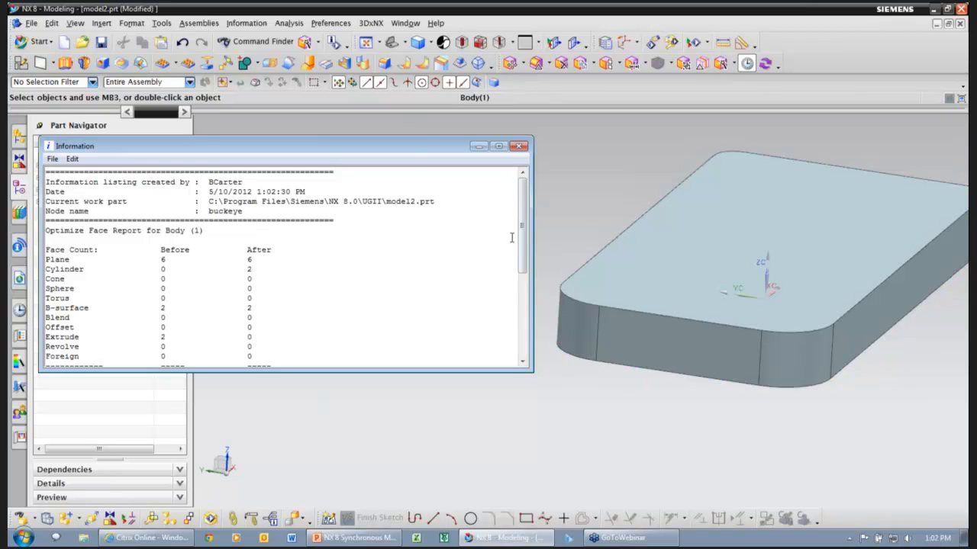
pyautogui.moveTo(524, 228); pyautogui.dragTo(523, 308)
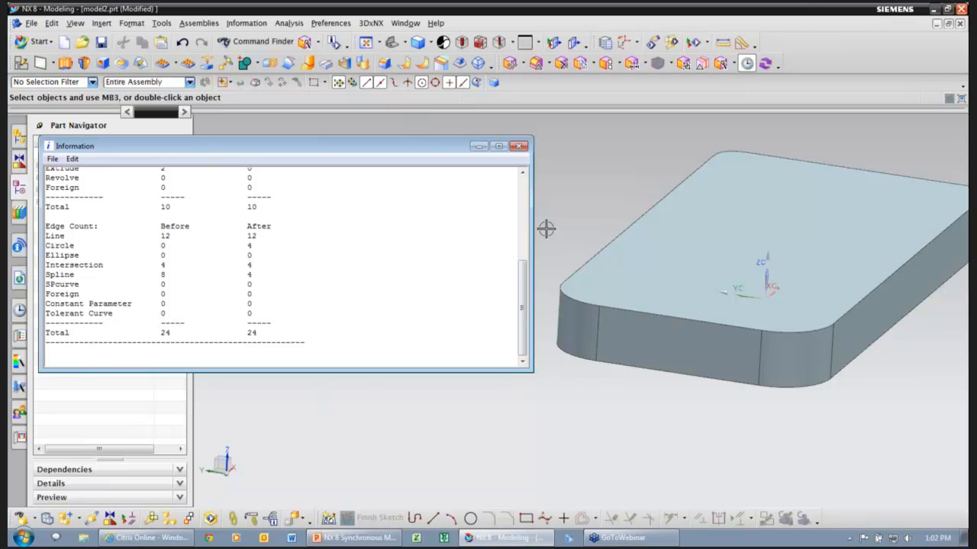
pyautogui.click(519, 147)
# Step: Resize the blends on the two optimized corners of the plate to a .75 in radius
pyautogui.hotkey('ctrl', 'f')
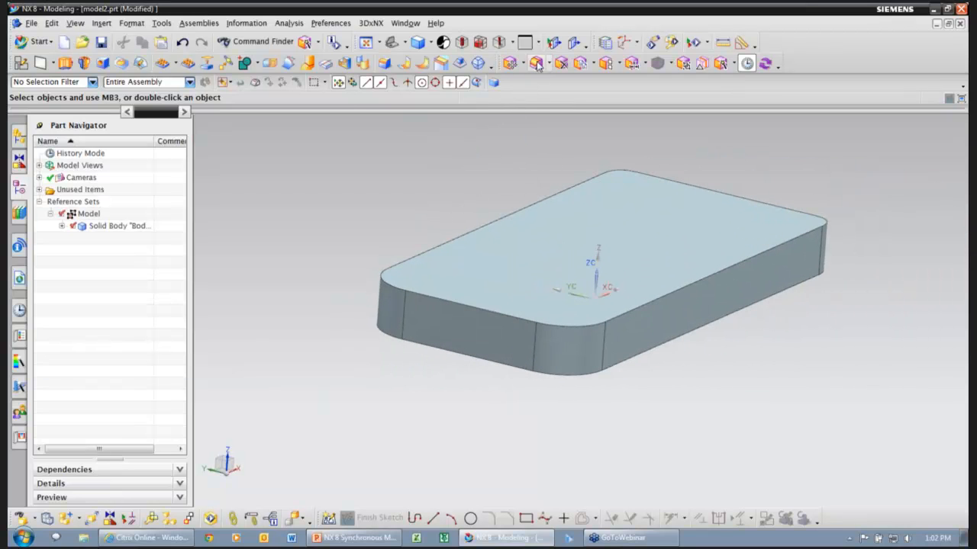
pyautogui.click(536, 62)
pyautogui.click(391, 309)
pyautogui.click(540, 352)
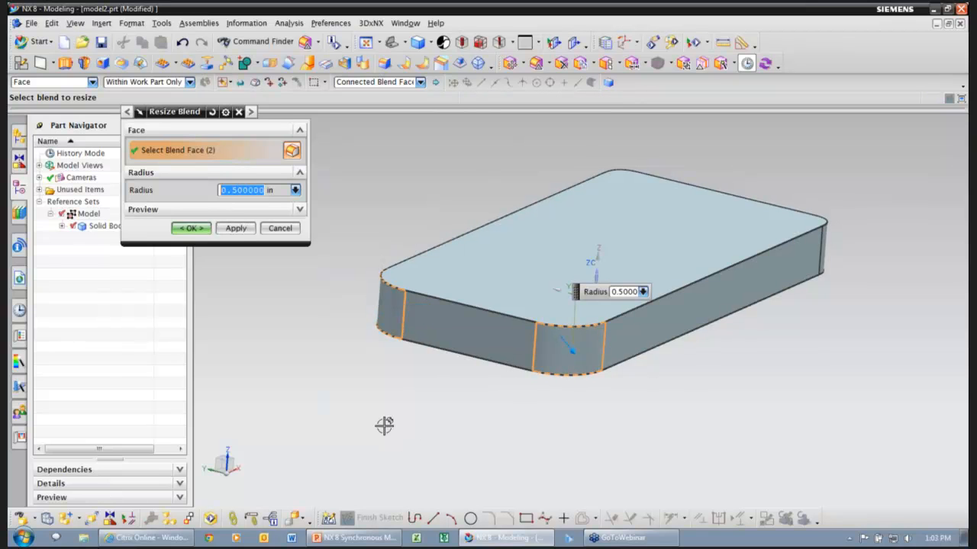
pyautogui.write('.')
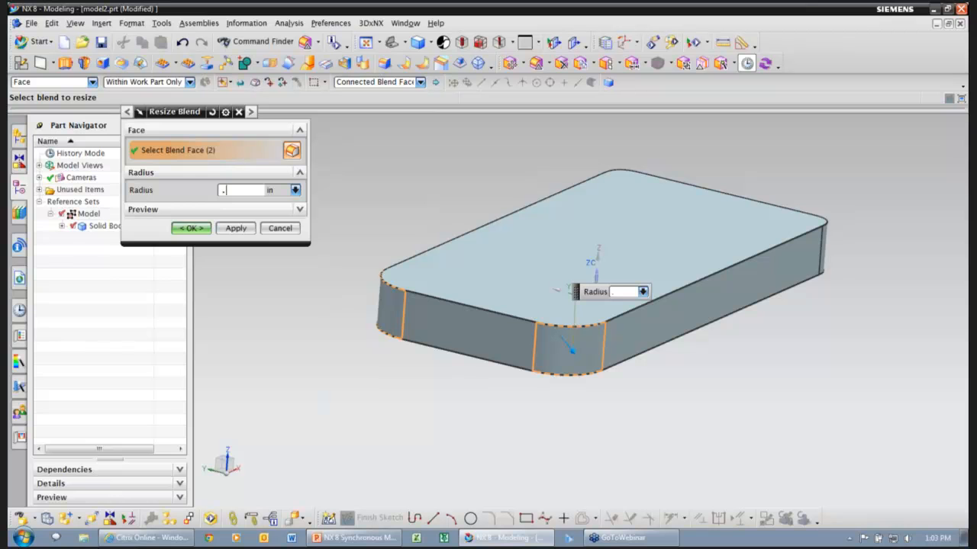
pyautogui.write('75')
pyautogui.press('Return')
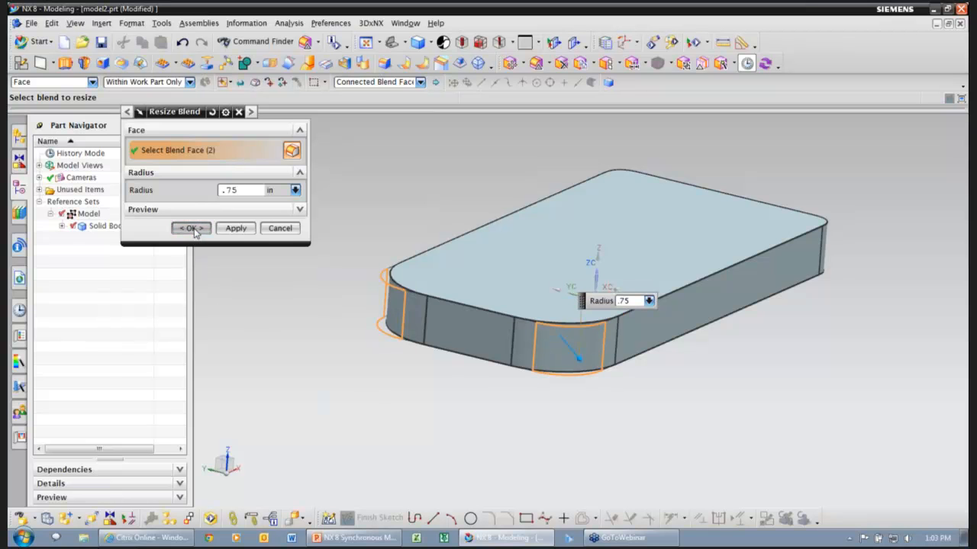
pyautogui.click(190, 228)
# Step: Start Replace Blend with Emphasize Faces on, trying Shape Match at tight and returning it to the middle setting
pyautogui.moveTo(255, 352); pyautogui.dragTo(843, 311, button='middle')
pyautogui.click(745, 65)
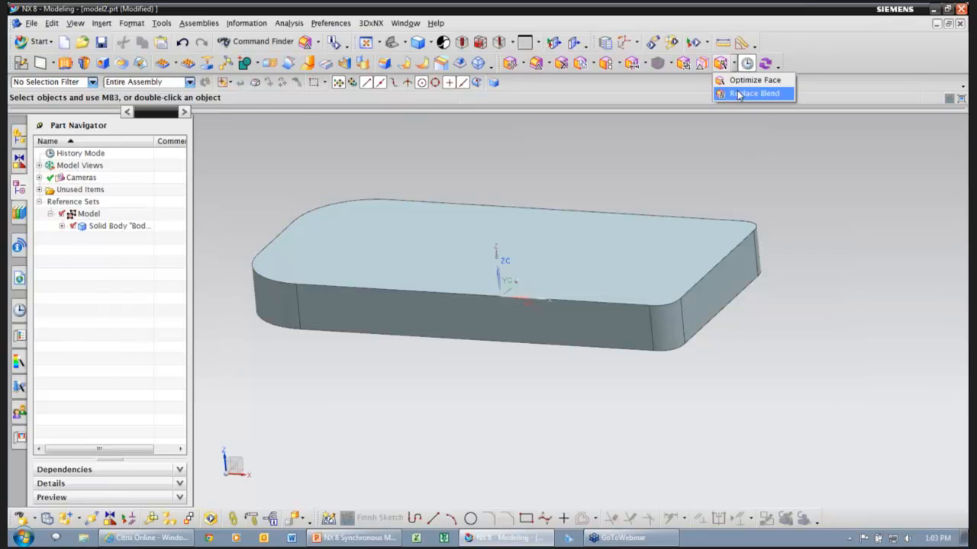
pyautogui.click(747, 93)
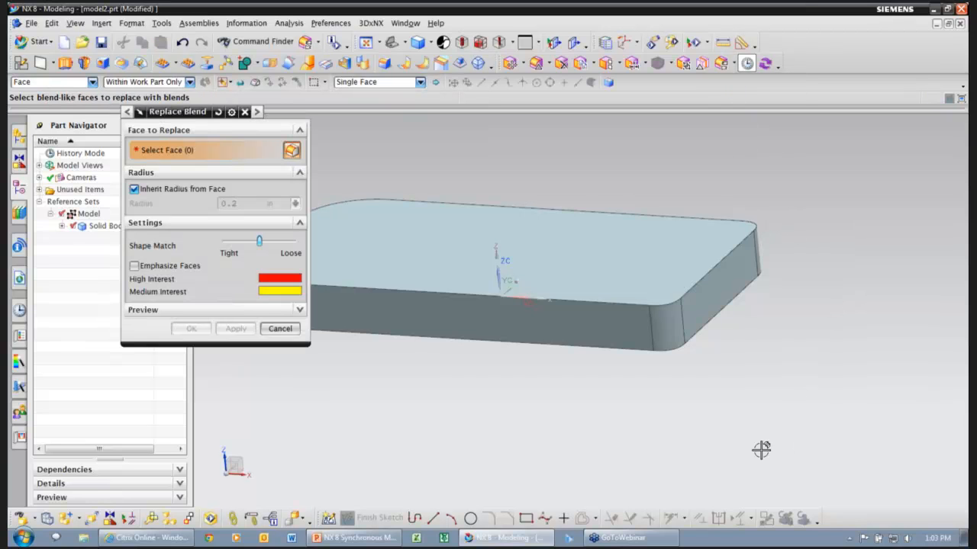
pyautogui.moveTo(766, 456); pyautogui.dragTo(760, 417, button='middle')
pyautogui.click(134, 265)
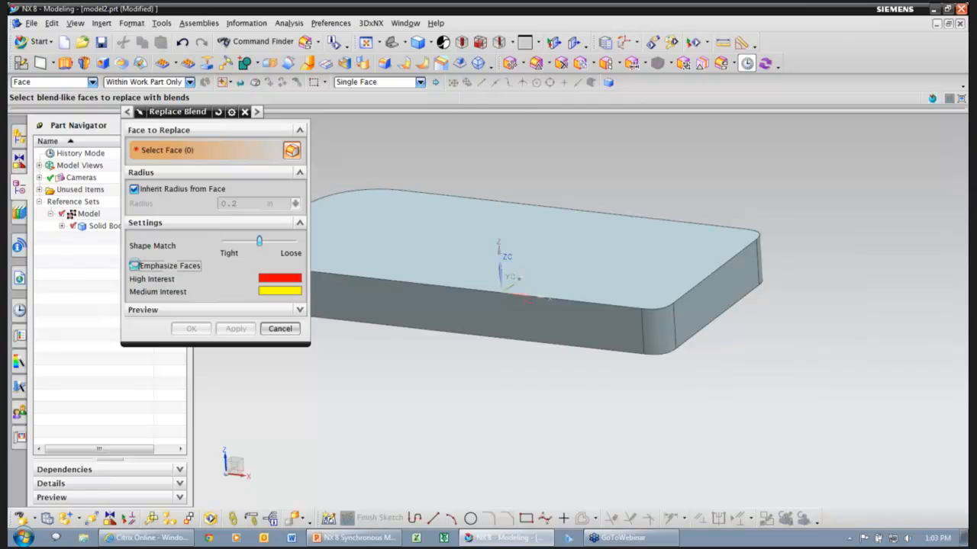
pyautogui.moveTo(690, 529); pyautogui.dragTo(718, 466, button='middle')
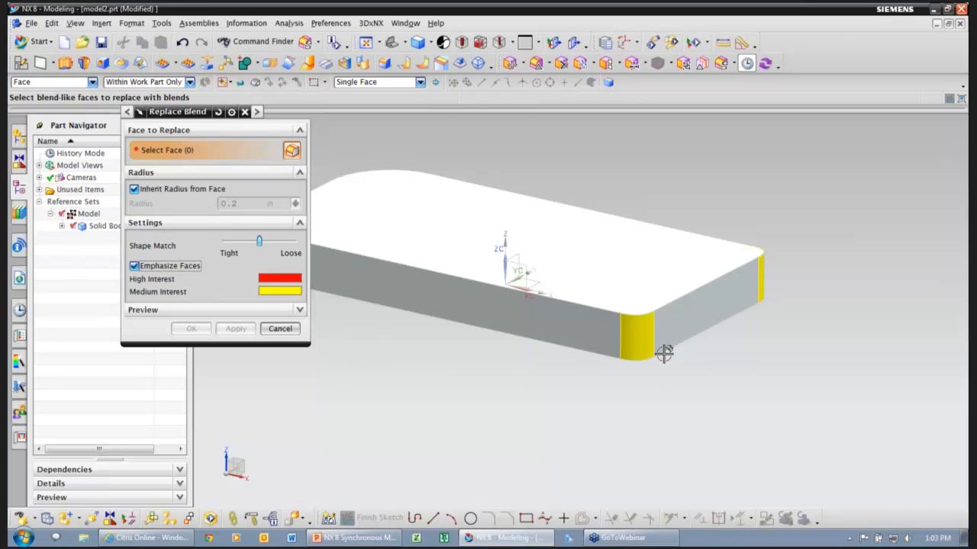
pyautogui.moveTo(259, 244); pyautogui.dragTo(226, 244)
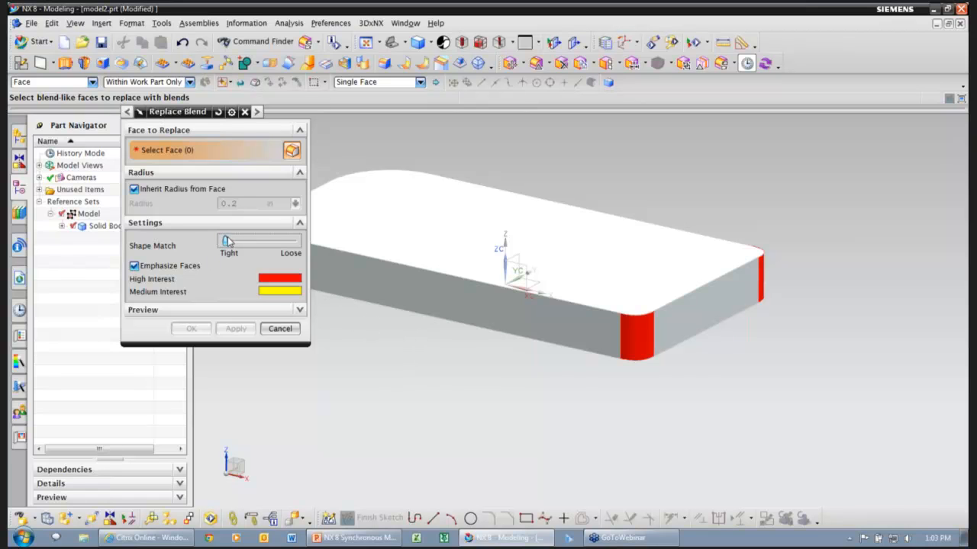
pyautogui.moveTo(233, 242); pyautogui.dragTo(258, 243)
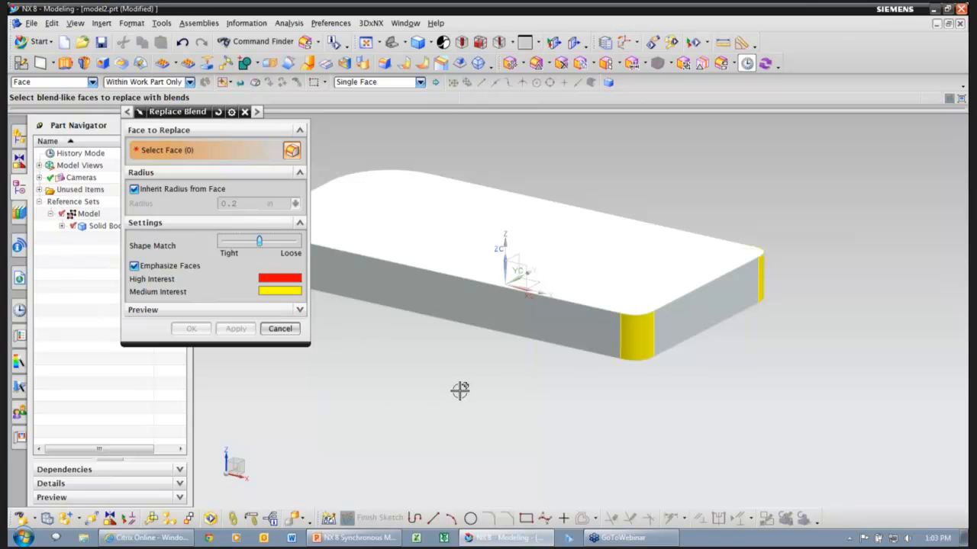
# Step: Replace the two small corner faces at the plate's other end with blends, inheriting the radius from the faces
pyautogui.click(639, 342)
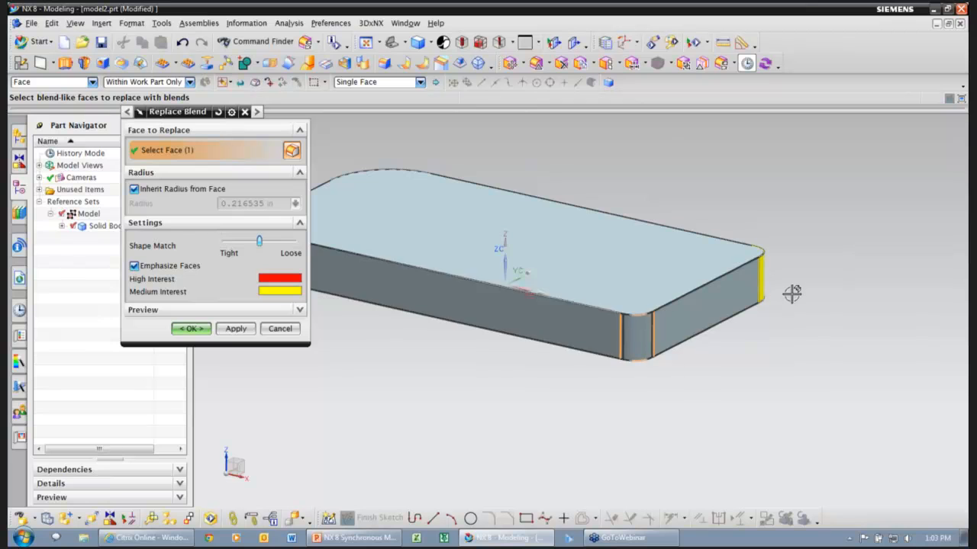
pyautogui.moveTo(789, 287); pyautogui.dragTo(732, 289, button='middle')
pyautogui.click(732, 290)
pyautogui.click(192, 328)
# Step: Resize the two replaced corner blends to a .25 in radius
pyautogui.moveTo(502, 399); pyautogui.dragTo(573, 338, button='middle')
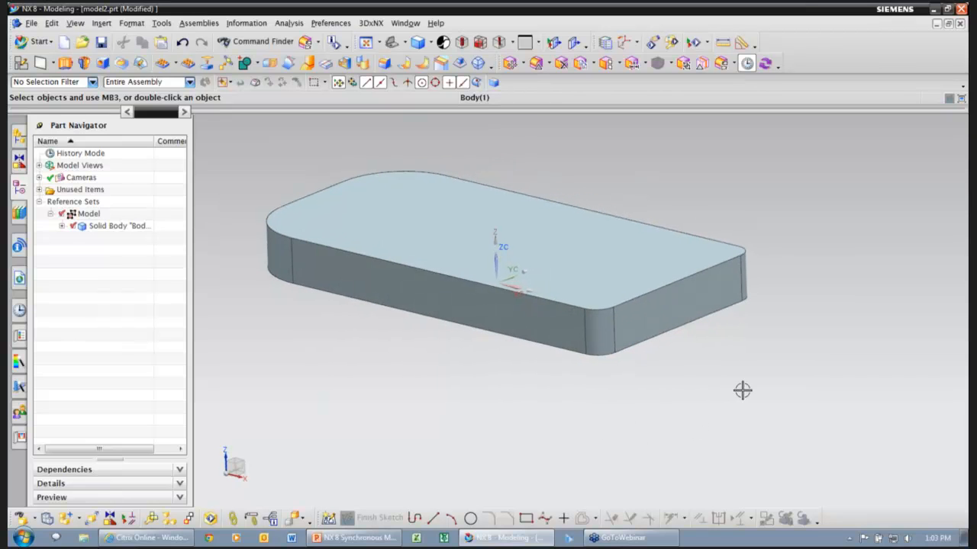
pyautogui.click(537, 64)
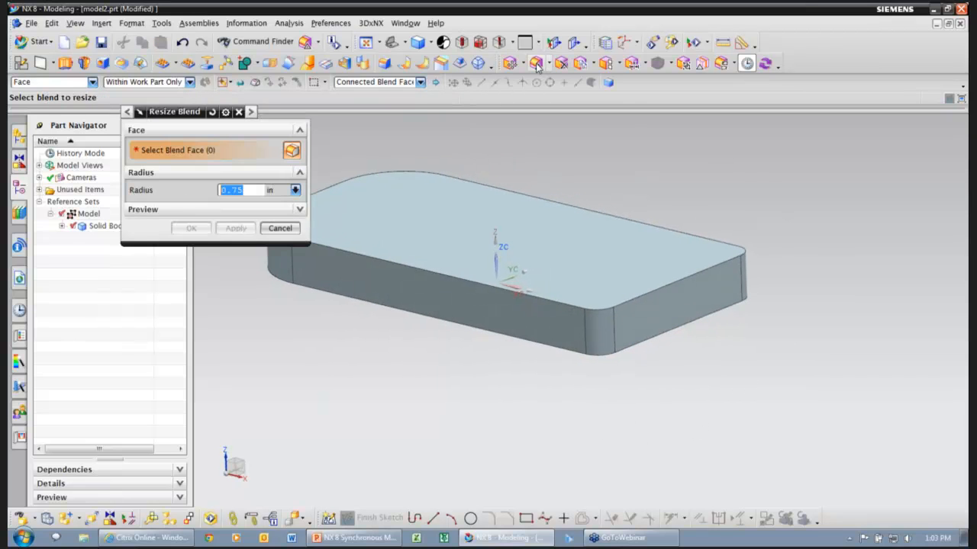
pyautogui.click(624, 330)
pyautogui.moveTo(603, 327); pyautogui.dragTo(663, 285, button='middle')
pyautogui.click(677, 294)
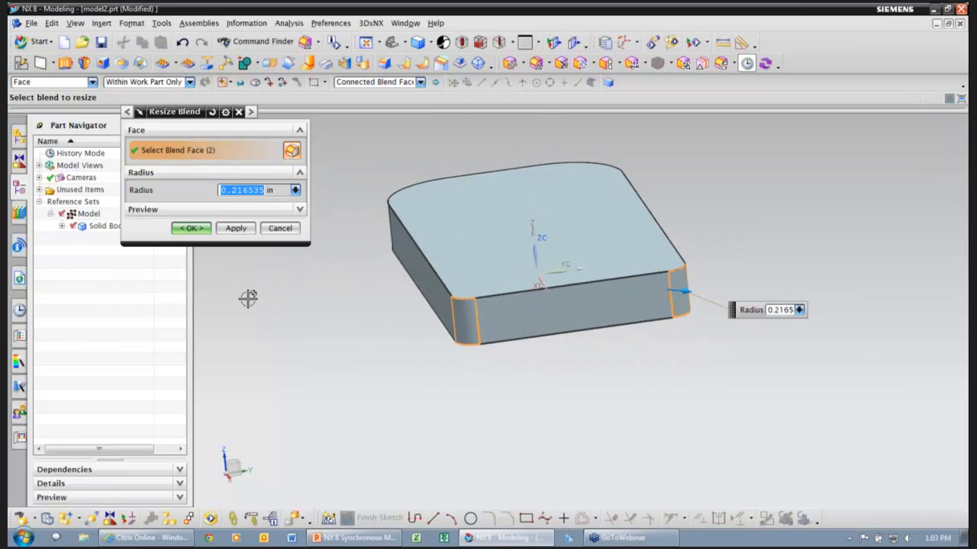
pyautogui.write('.25')
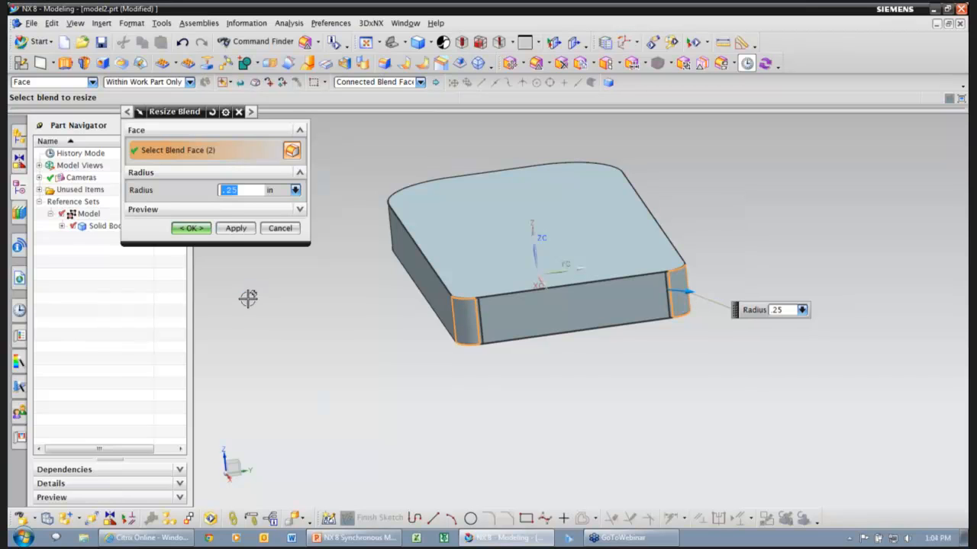
pyautogui.click(188, 228)
# Step: Switch to the PowerPoint presentation on NX 8 Synchronous Modeling
pyautogui.moveTo(285, 222); pyautogui.dragTo(294, 192, button='middle')
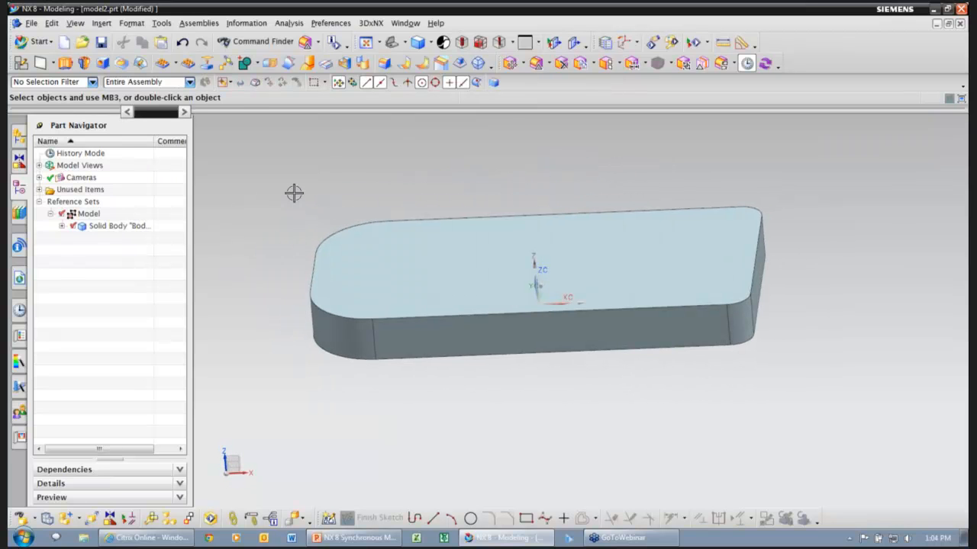
pyautogui.click(735, 61)
pyautogui.click(674, 130)
pyautogui.hotkey('alt', 'Tab')
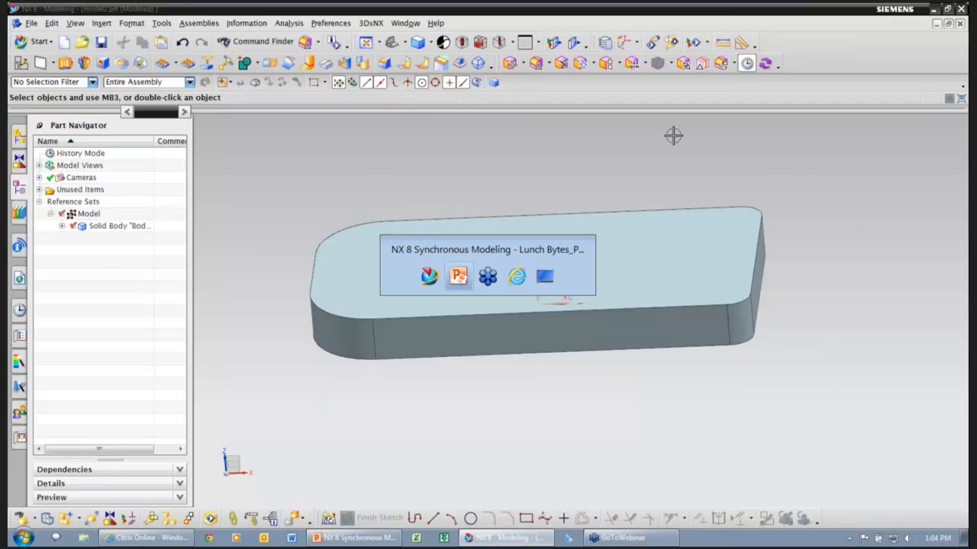